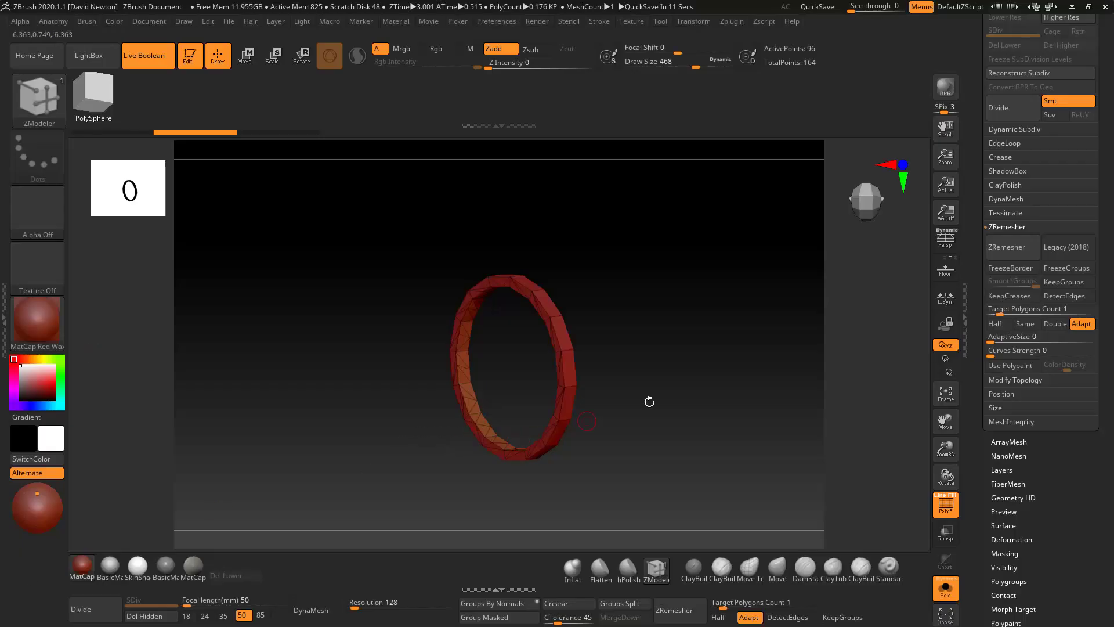
- Expand the assets folder in the subtool list, turn off Solo and select the mandril subtool
left_click_drag(649, 400, 644, 331)
scroll(1072, 285, "up", 5)
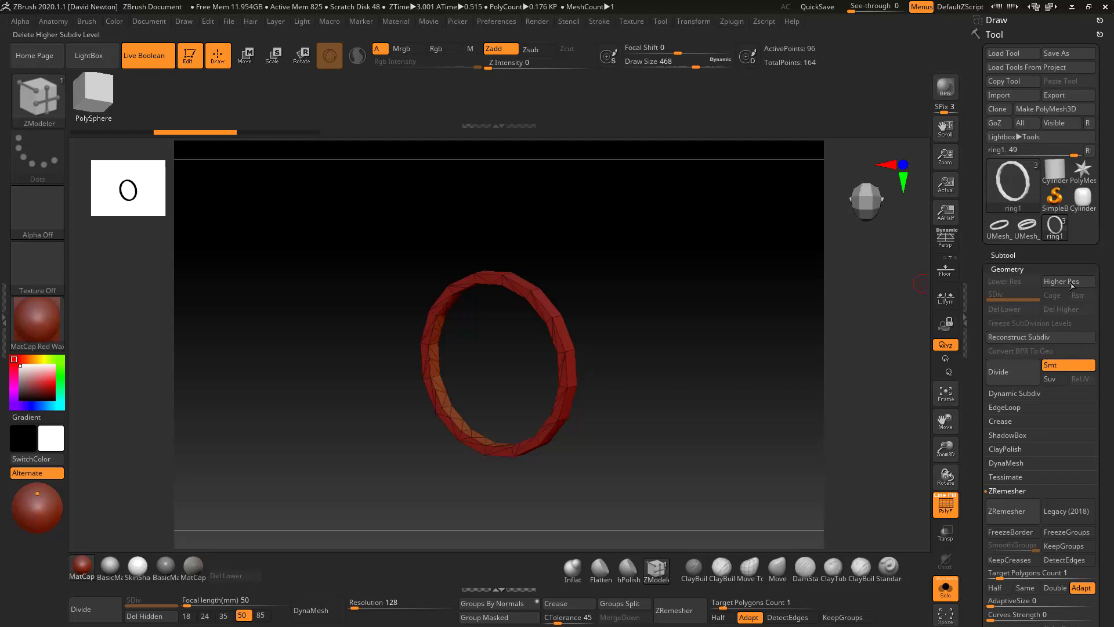
left_click(1004, 254)
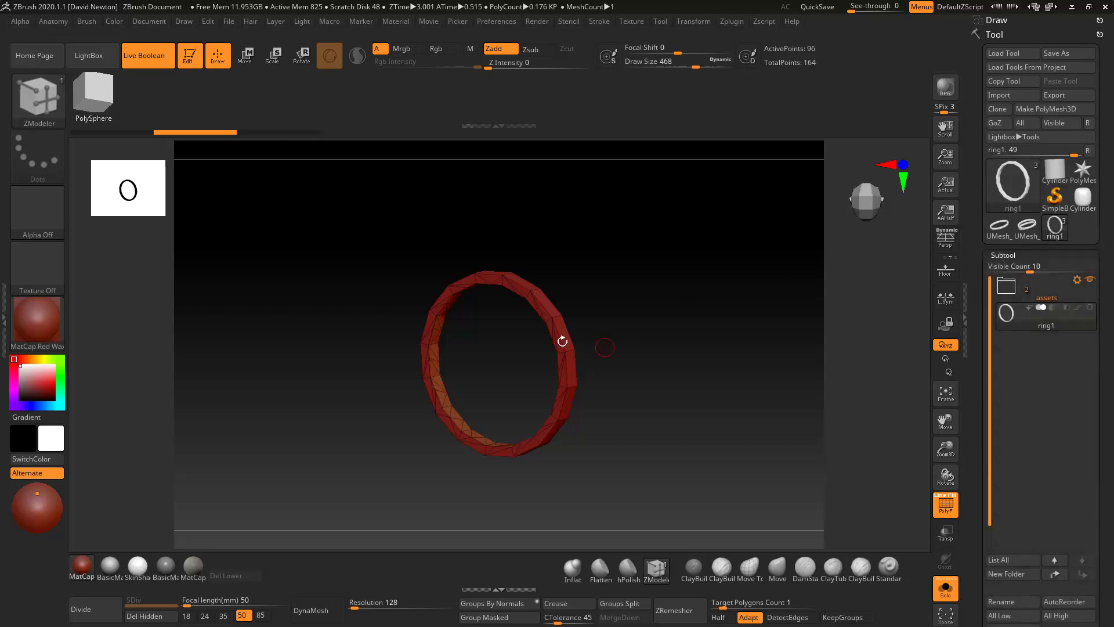
left_click(1016, 298)
left_click(1082, 316)
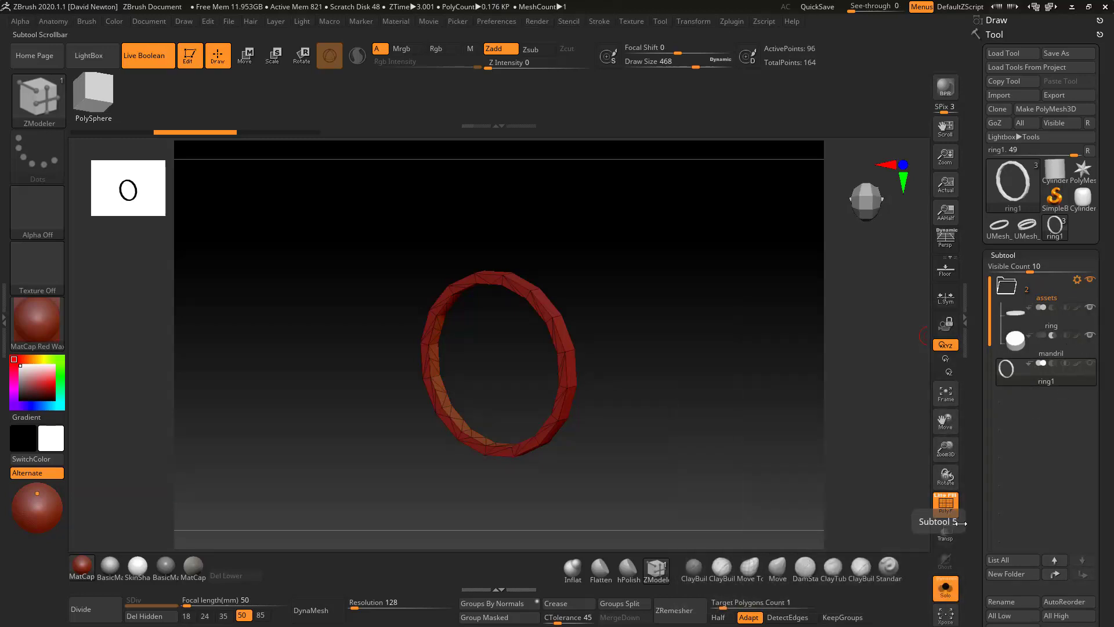
left_click(946, 587)
left_click(1015, 342)
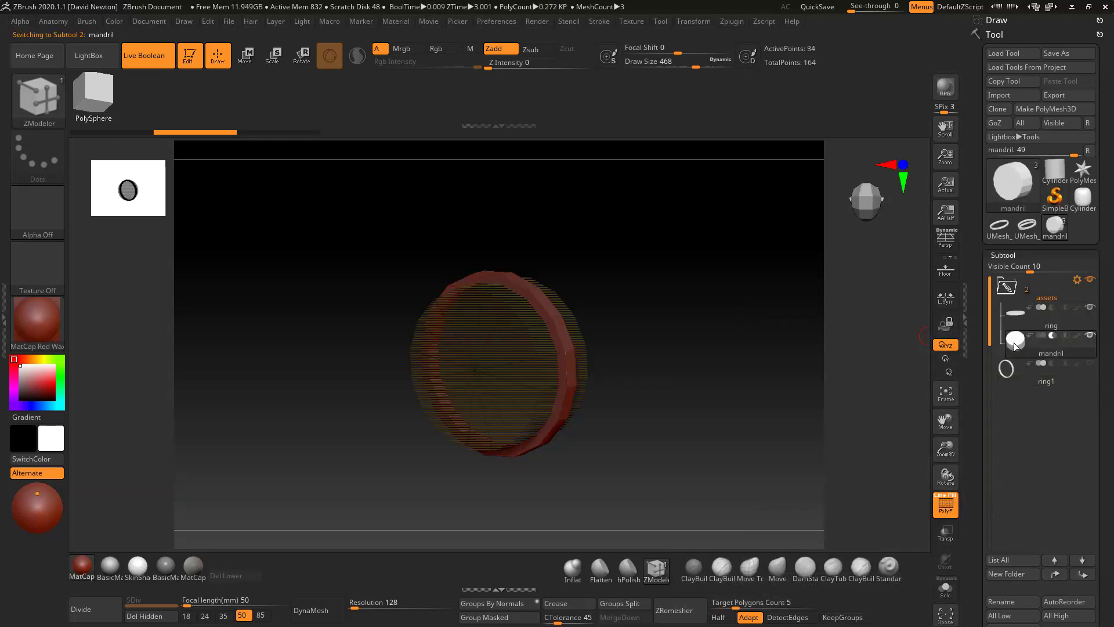
- Turn off the Live Boolean preview to display the mandril as a solid mesh inside the ring
left_click(945, 504)
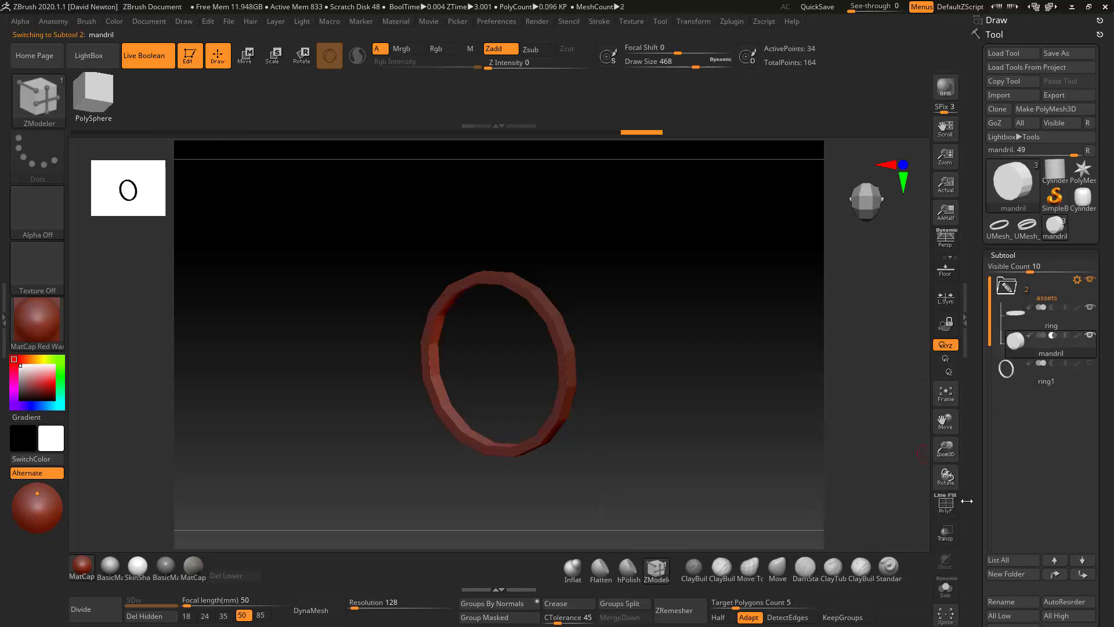
left_click(947, 506)
left_click(156, 66)
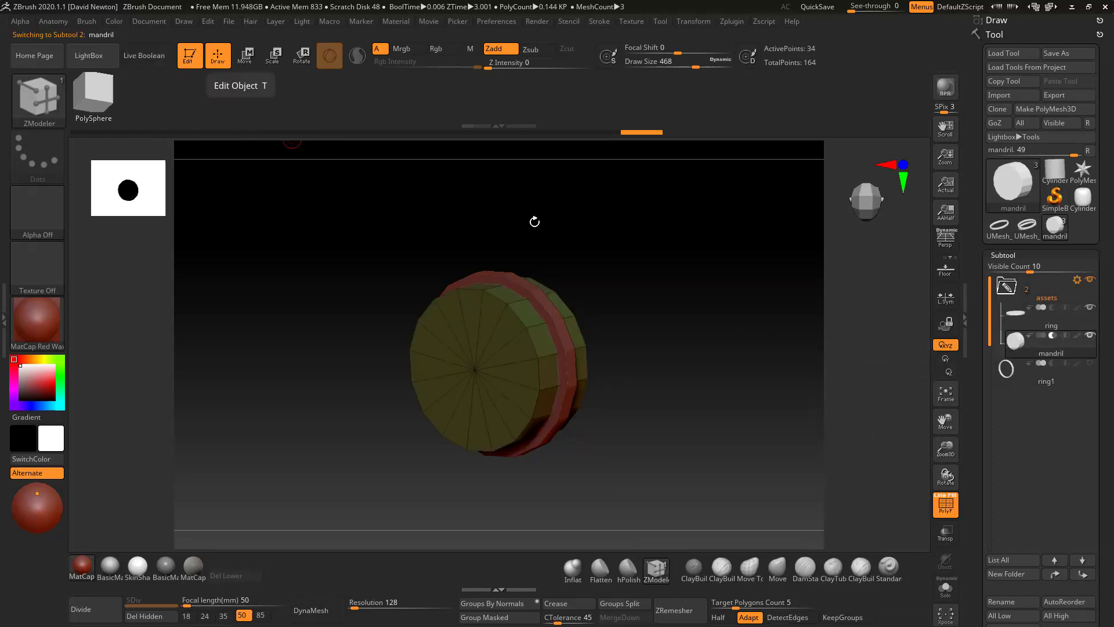
mouse_move(737, 343)
left_mouse_down()
mouse_move(736, 333)
mouse_move(749, 338)
left_mouse_up()
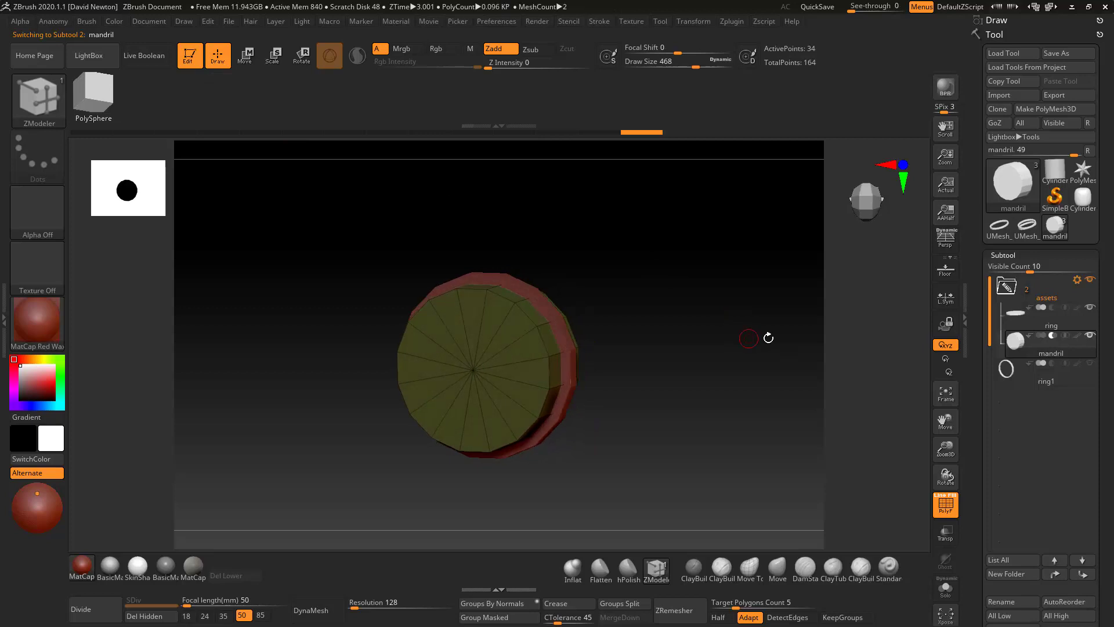
- Collapse the assets folder and hide its contents, leaving only ring1 displayed
left_click(1007, 291)
left_click(1015, 320)
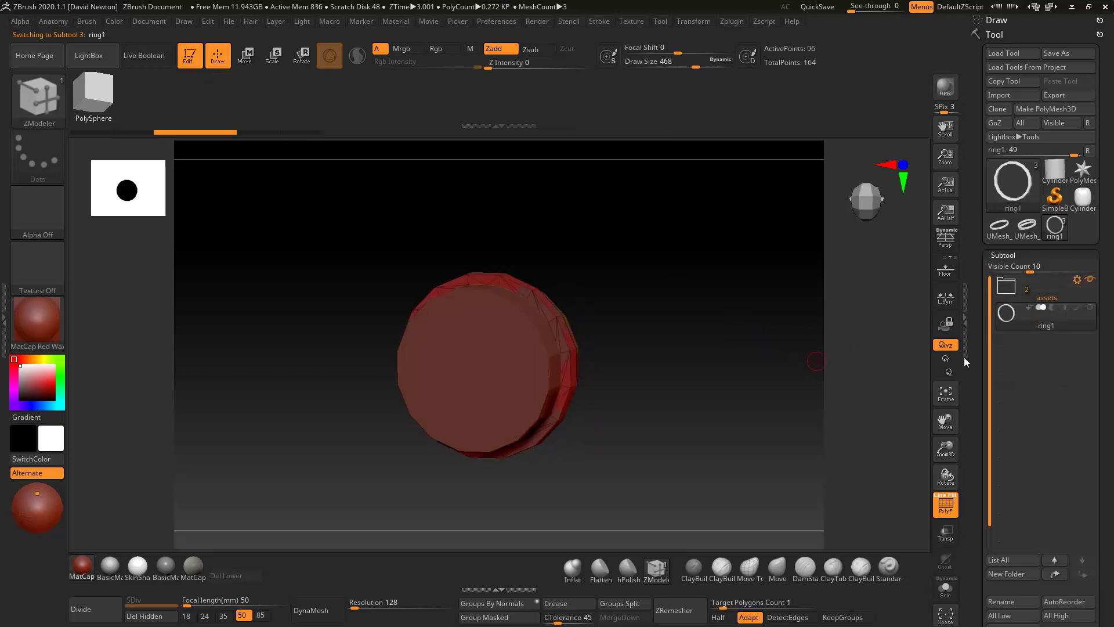
left_click(1090, 279)
- Duplicate ring1, show the original again, and move the copy along Z until it sits directly above ring1
left_click_drag(736, 384, 689, 375)
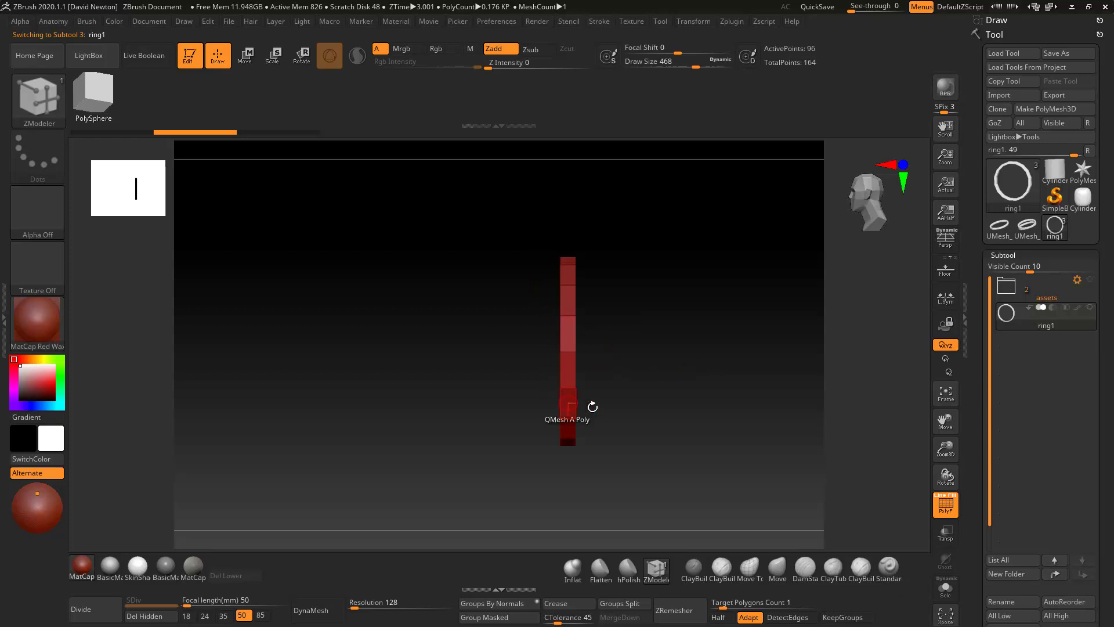
left_click_drag(695, 401, 638, 424, "alt")
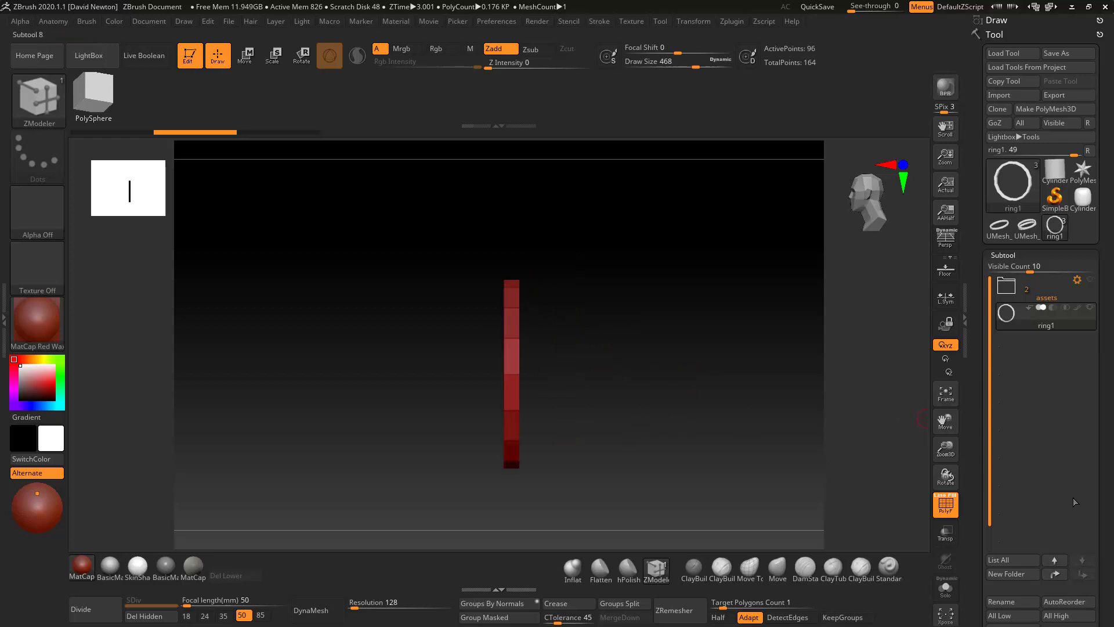
left_click_drag(1109, 485, 1108, 377)
left_click(1020, 550)
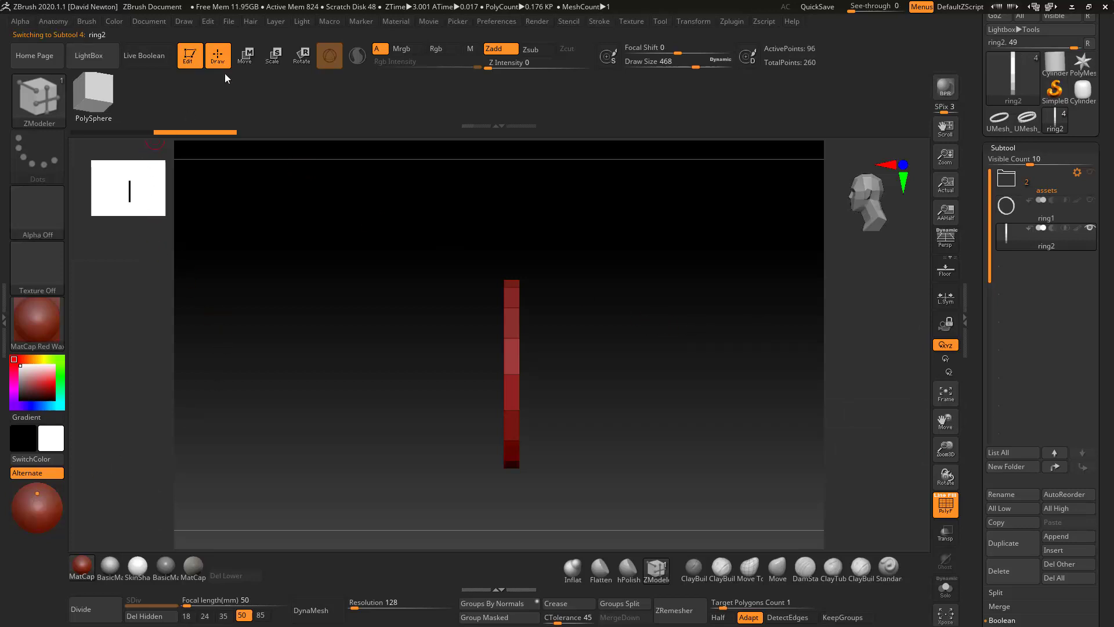
left_click(244, 55)
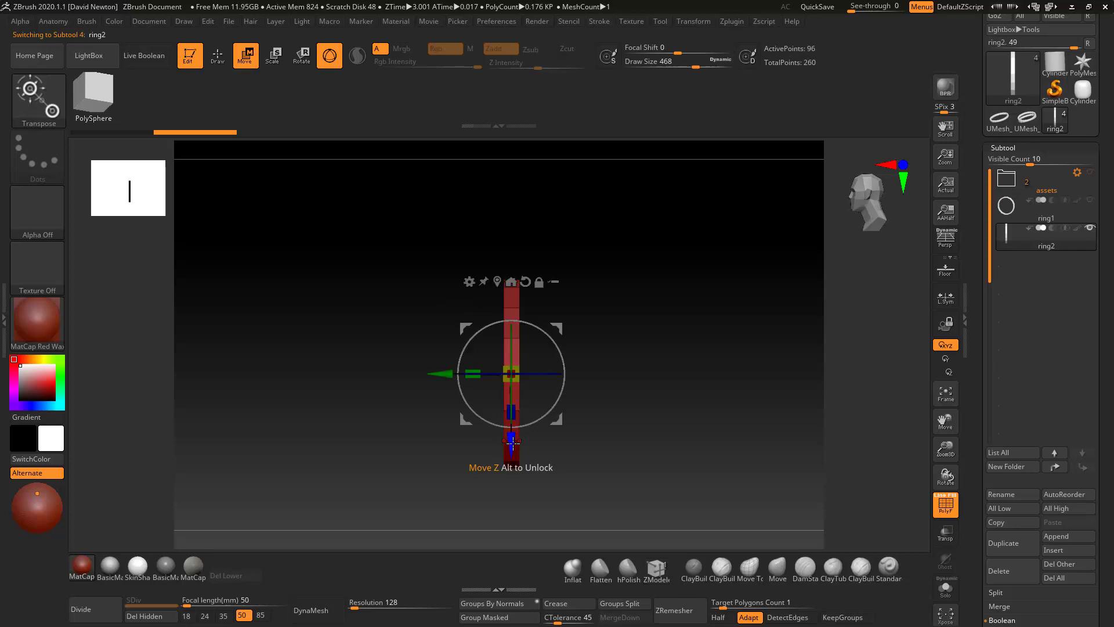
left_click_drag(511, 446, 594, 257)
left_click(1089, 200)
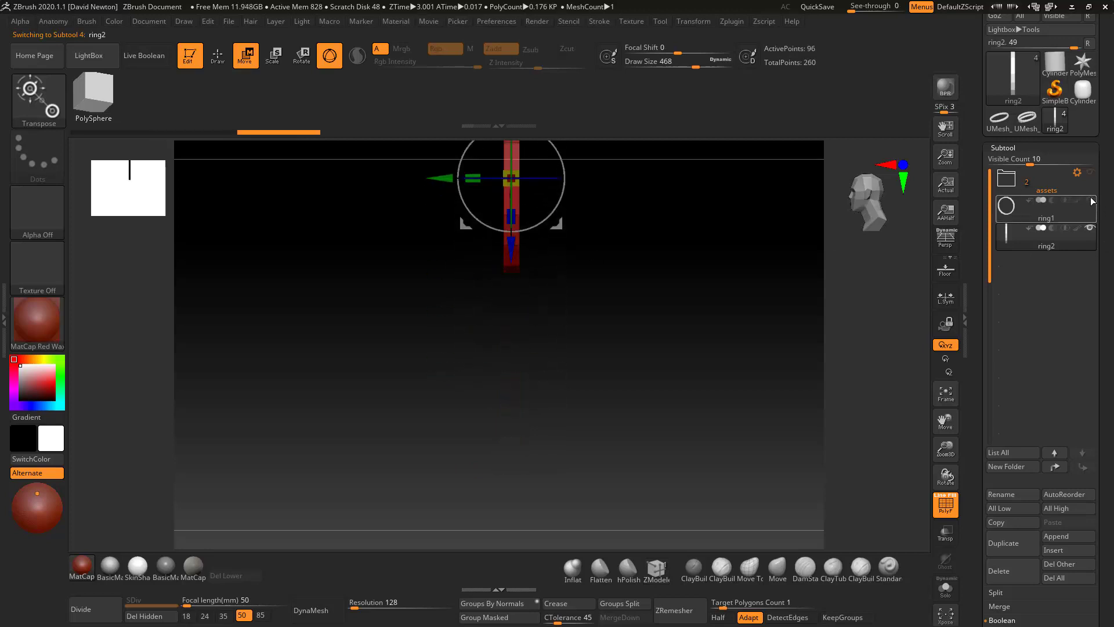
left_click_drag(515, 248, 545, 266)
right_click_drag(611, 341, 691, 319, "ctrl")
left_click_drag(527, 234, 531, 231)
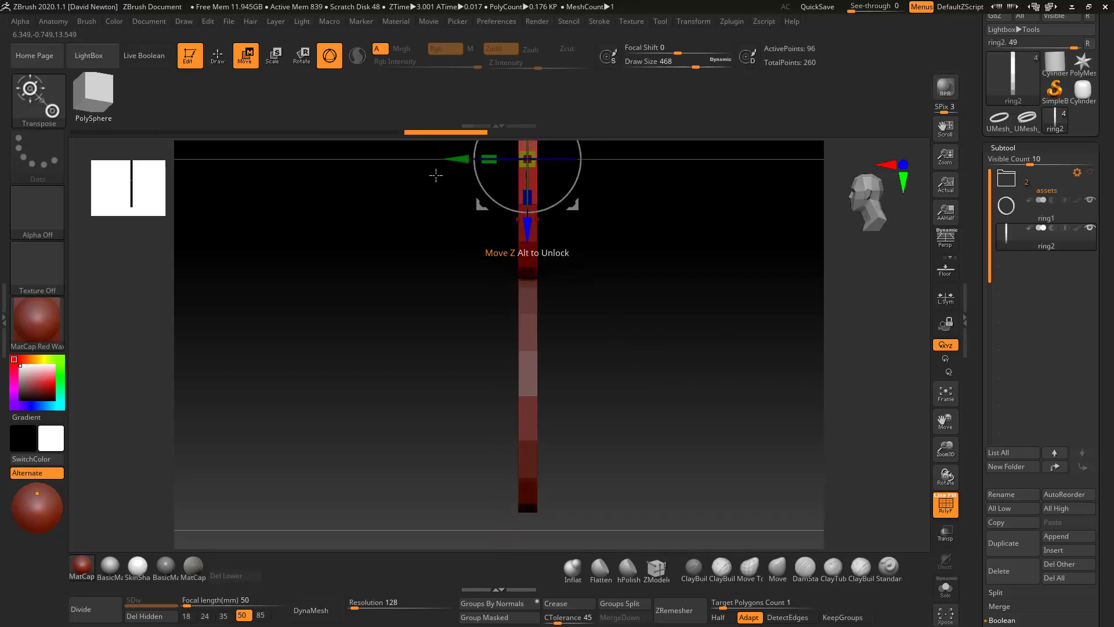
- Set the document's background gradient range to 0 for a flat backdrop
left_click(150, 21)
left_click_drag(168, 262, 151, 262)
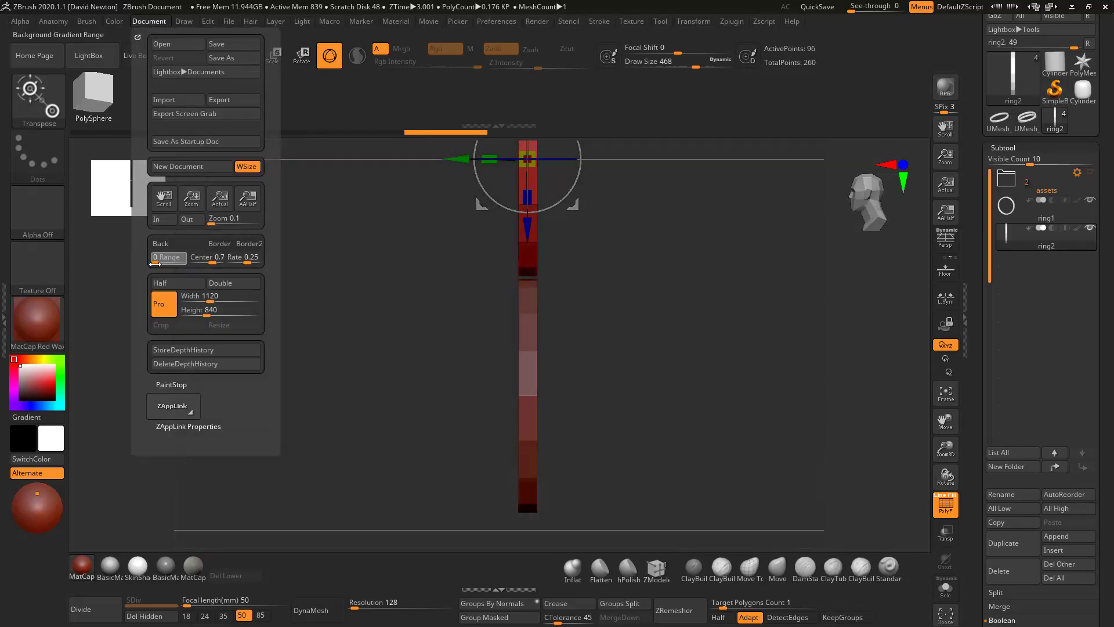
left_click_drag(742, 385, 719, 385, "alt")
- Duplicate ring1, order the copy below ring2 in the subtool list, and hide ring1
left_click(1009, 212)
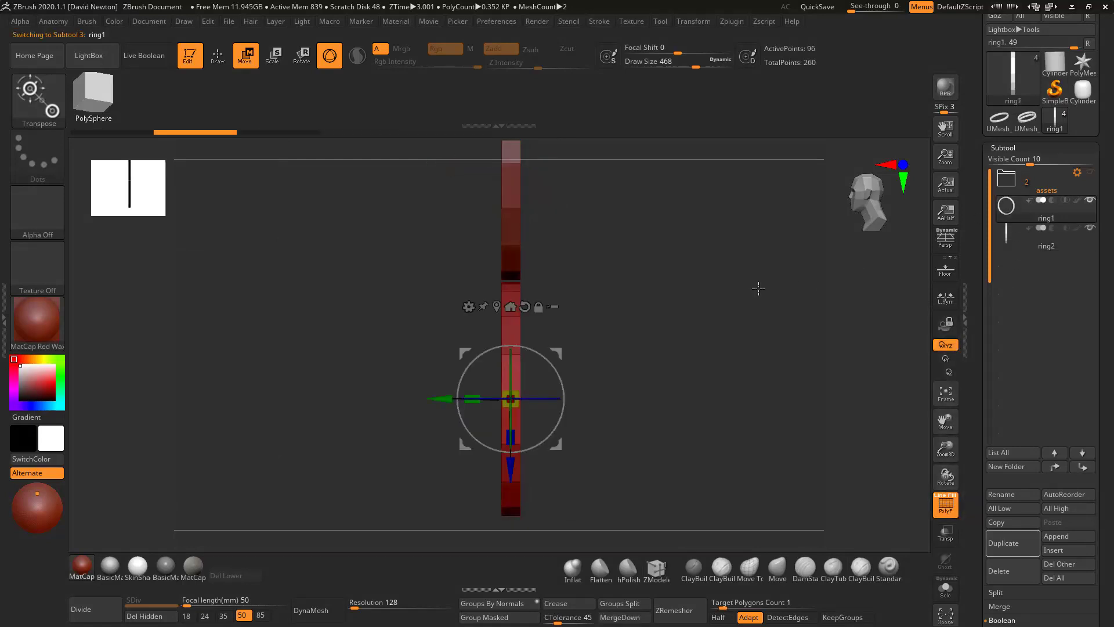
left_click(1009, 549)
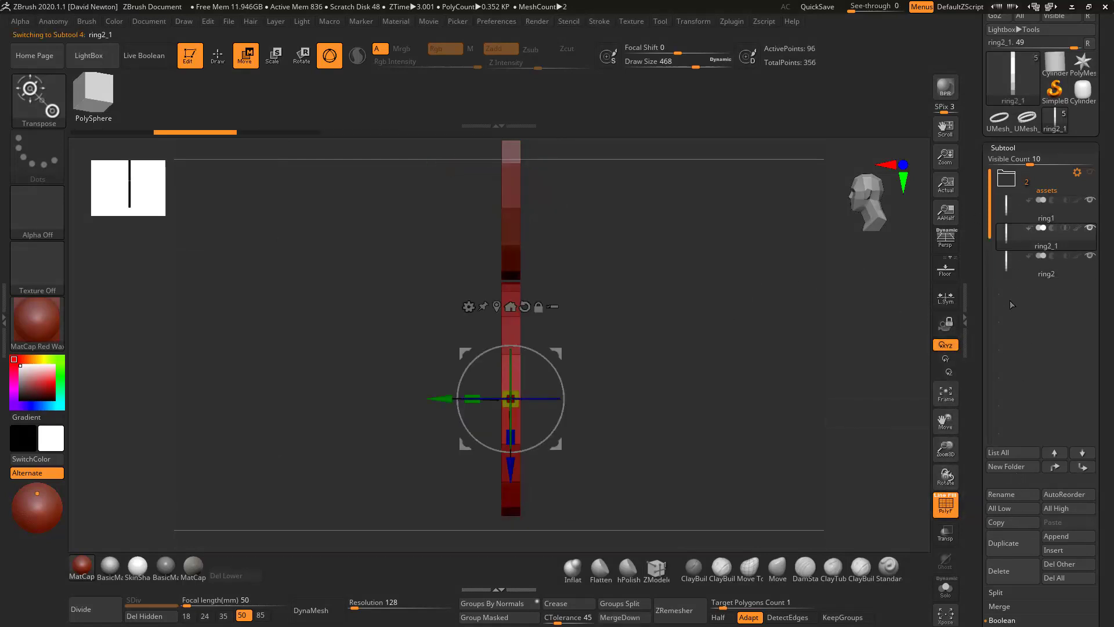
left_click(1083, 453)
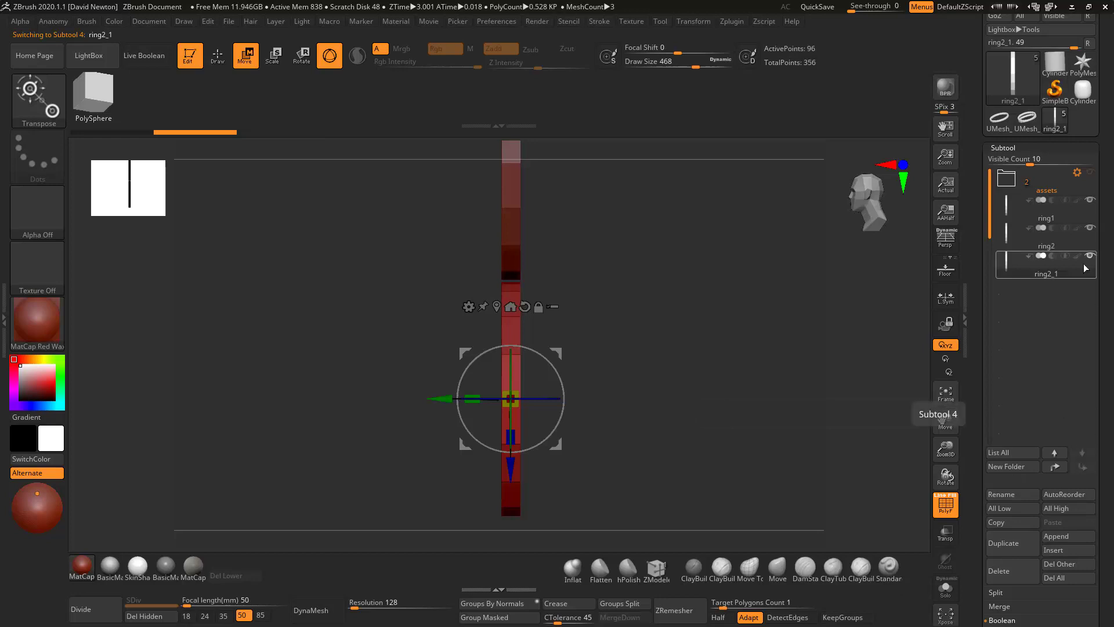
mouse_move(1092, 209)
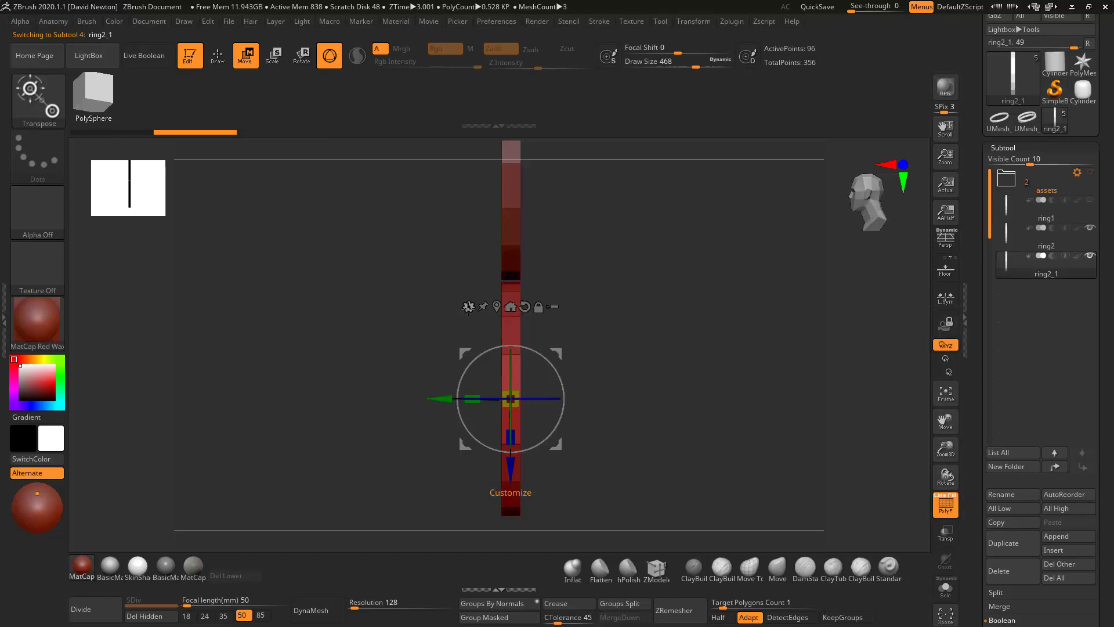
- Check the symmetry settings and centre the gizmo on the unmasked mesh of the lower ring
left_click(496, 306)
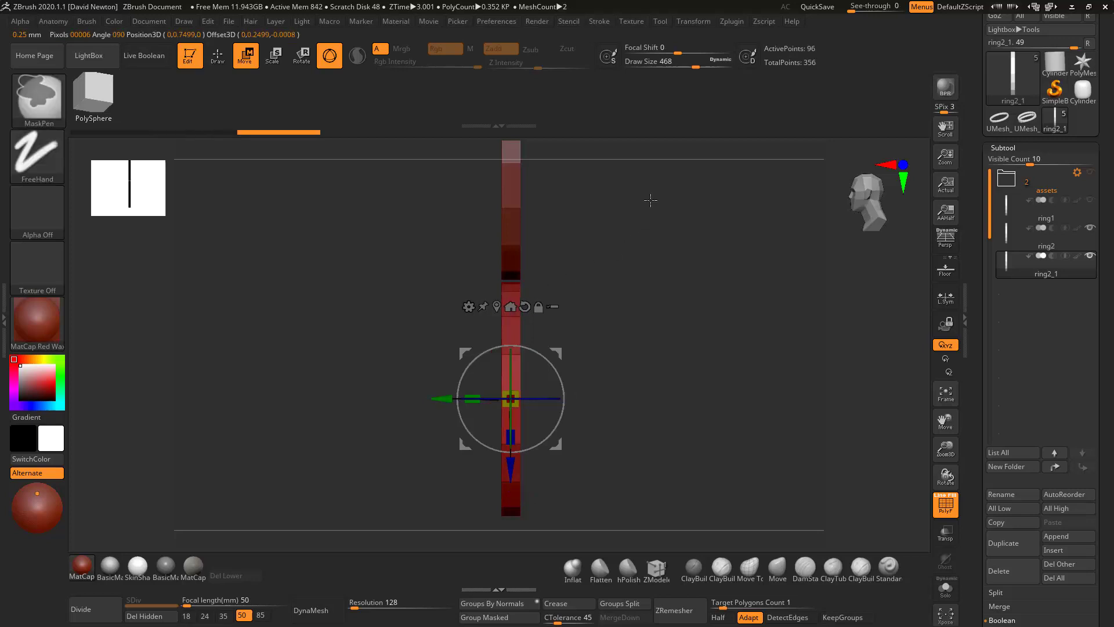
left_click(693, 21)
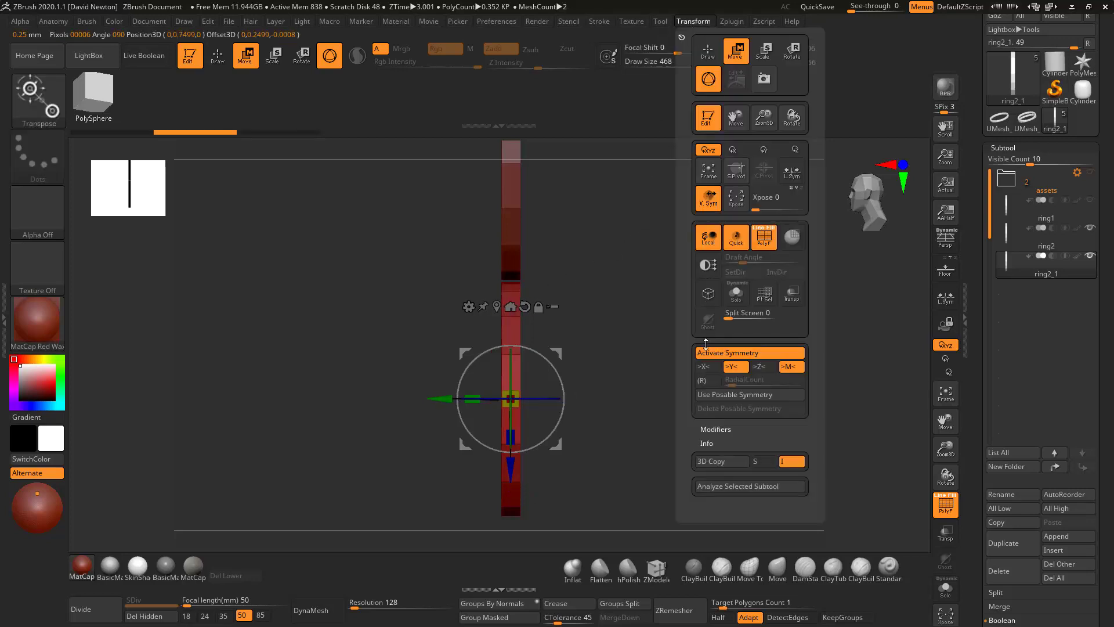
left_click(497, 305)
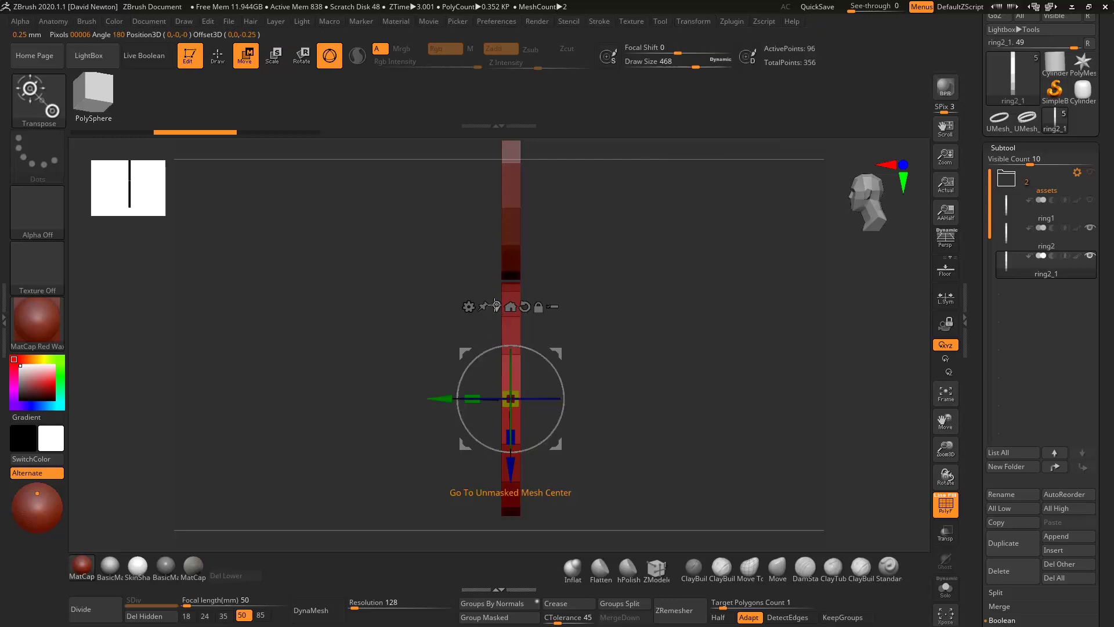
- Apply a Taper deformer to the lower ring, widening the upper part of its band with an even slope downward
left_click(468, 307)
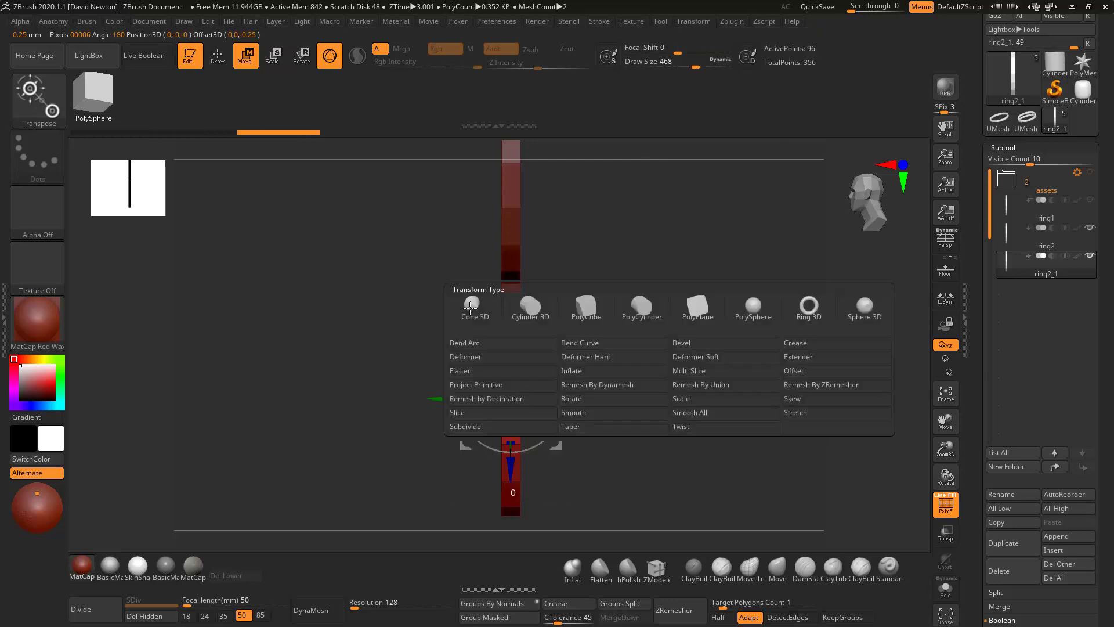
left_click(572, 426)
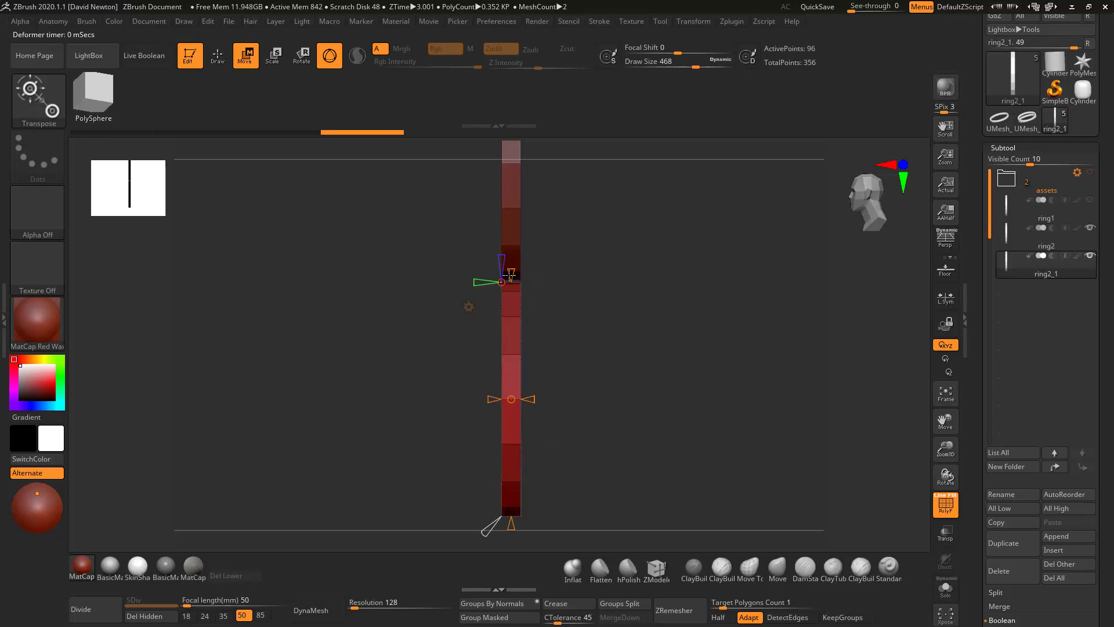
left_click_drag(512, 270, 511, 235)
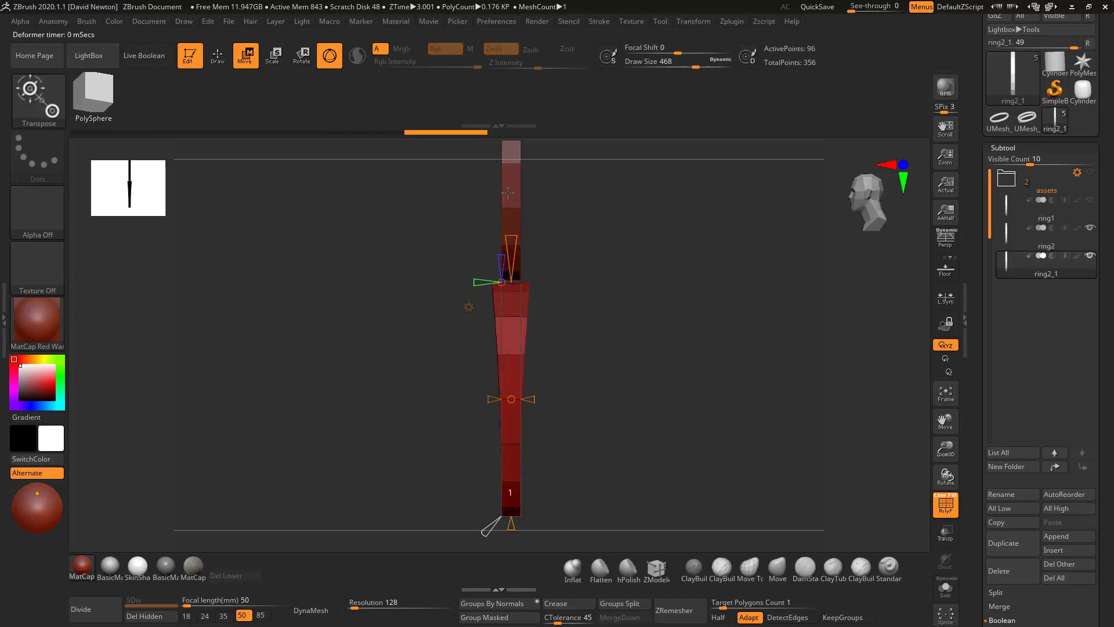
left_click_drag(508, 194, 511, 203)
left_click_drag(619, 401, 625, 361, "alt")
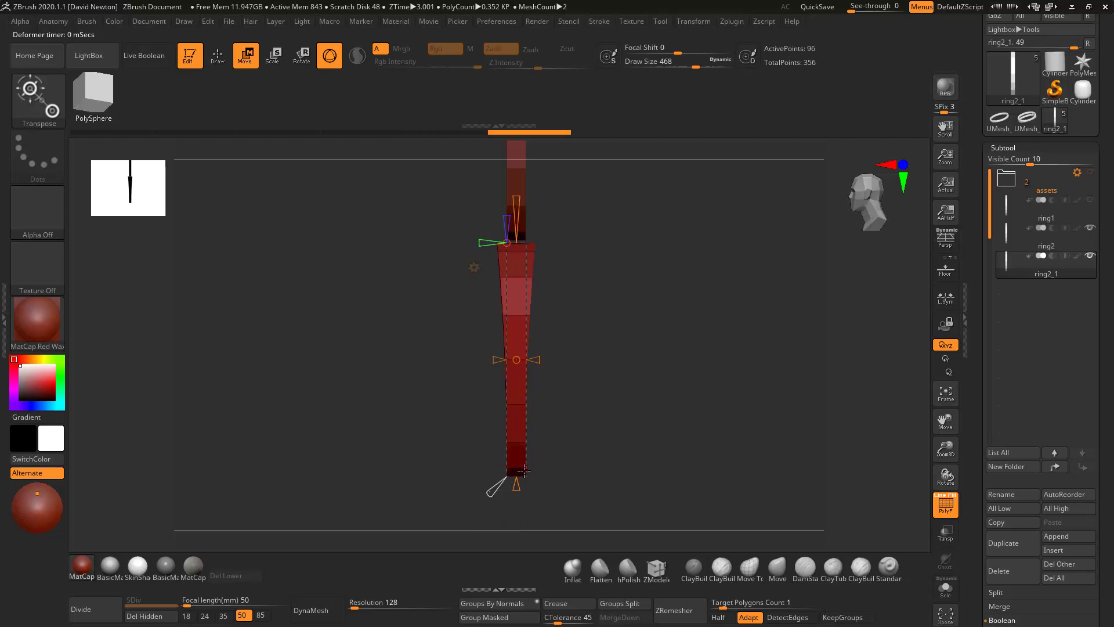
left_click_drag(488, 495, 491, 490)
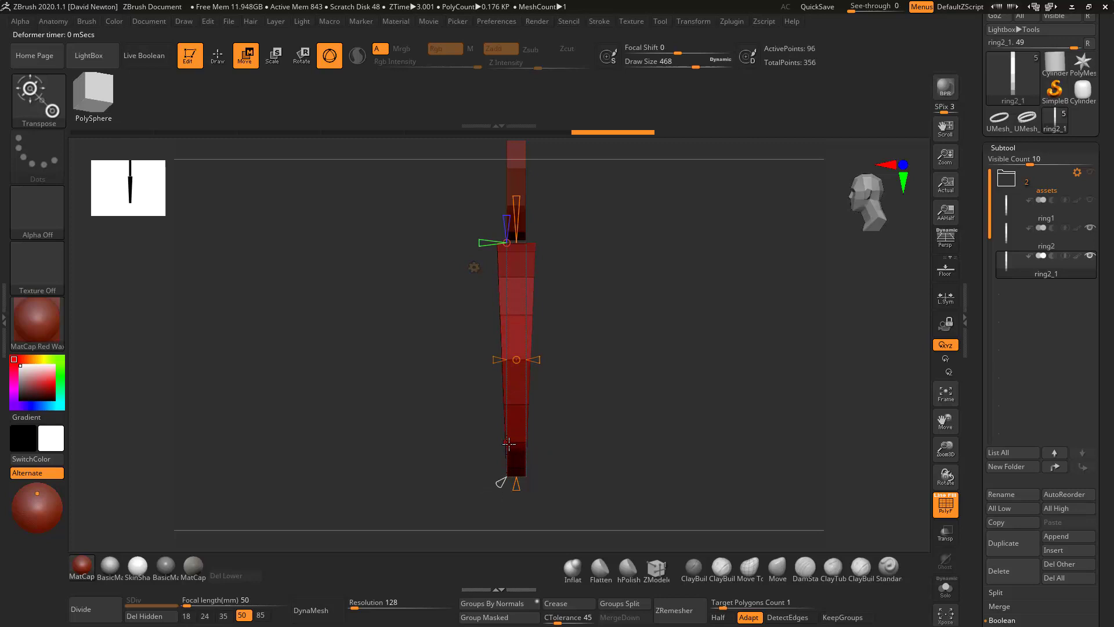
- Remove the taper across the X direction so the ring keeps its circular front profile, and accept the deformation
left_click_drag(499, 482, 394, 482)
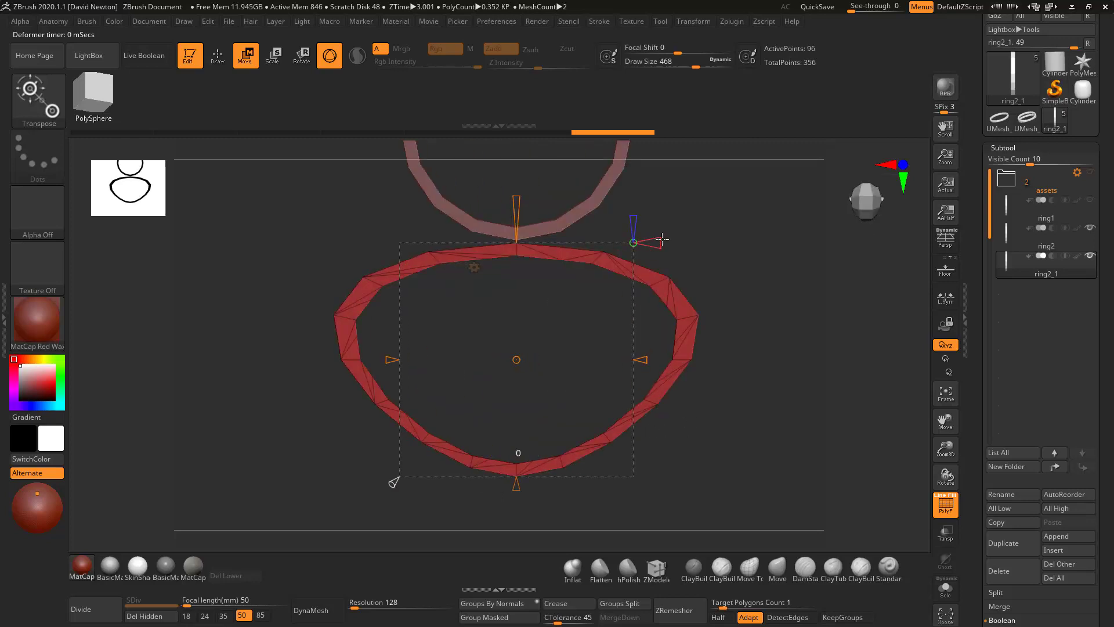
left_click_drag(662, 239, 633, 242)
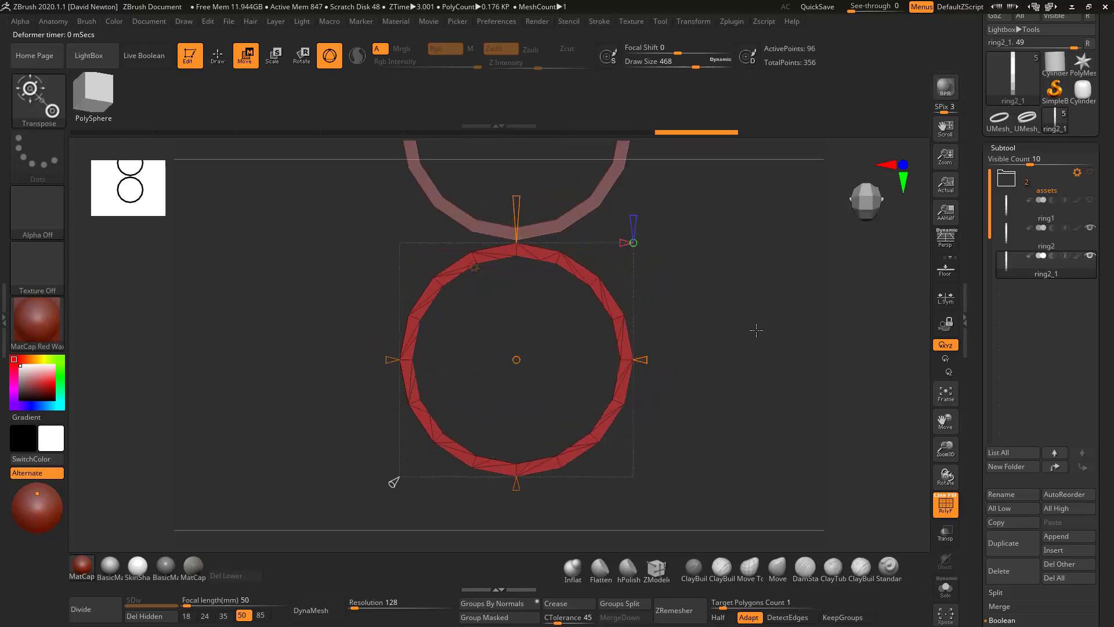
left_click_drag(756, 330, 696, 337)
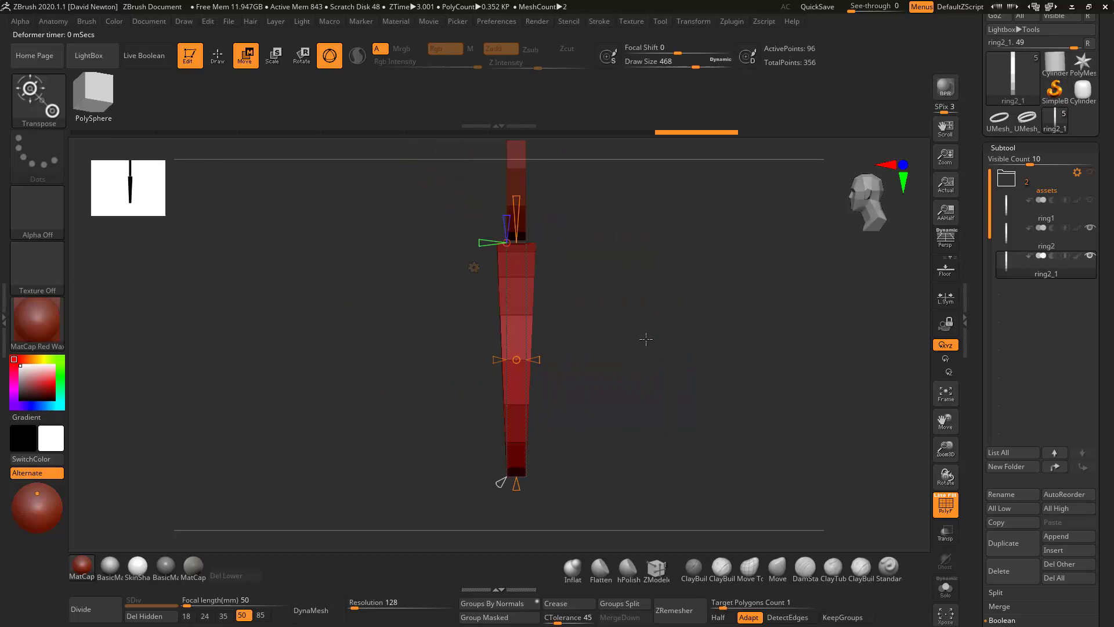
left_click(474, 267)
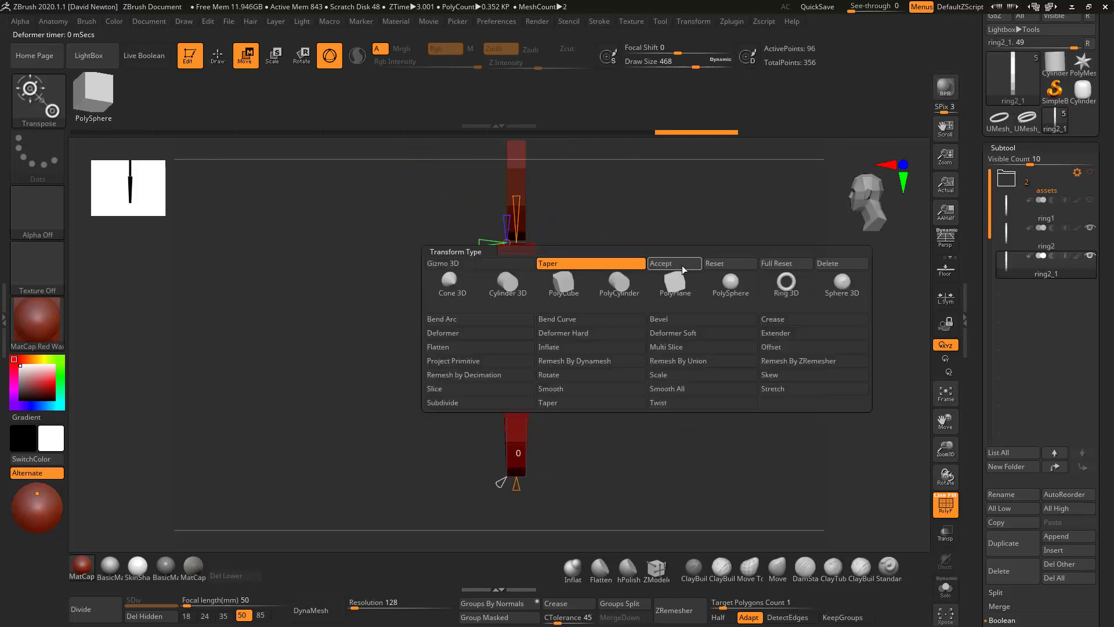
left_click(612, 366)
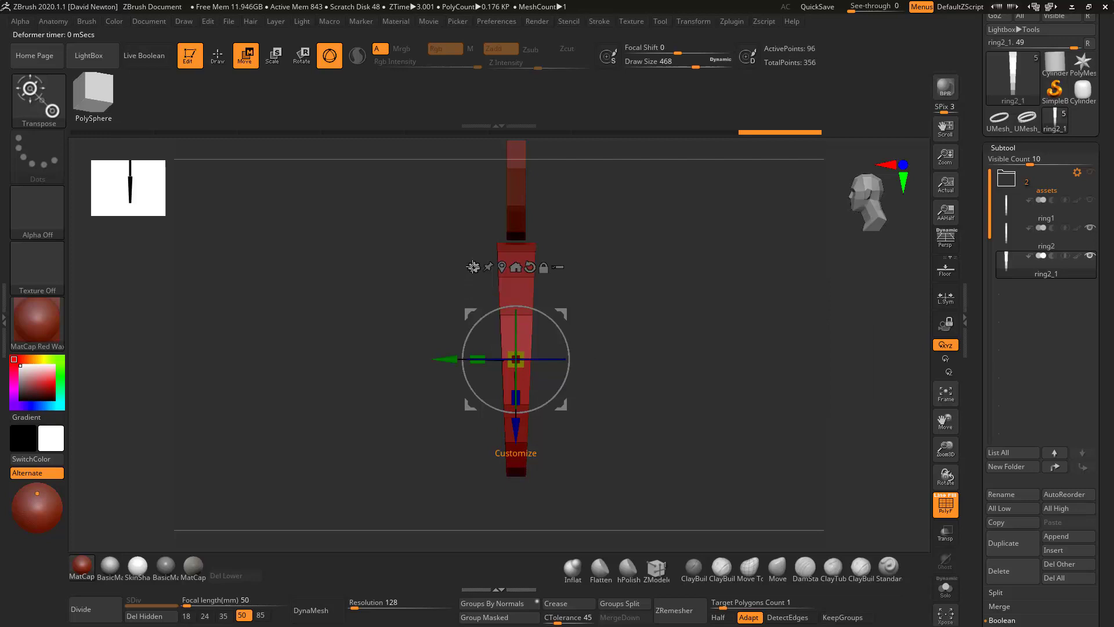
- Duplicate ring2 and move the copy along Y until it sits side by side with ring2
left_click_drag(604, 277, 642, 313, "alt")
left_click(1007, 236)
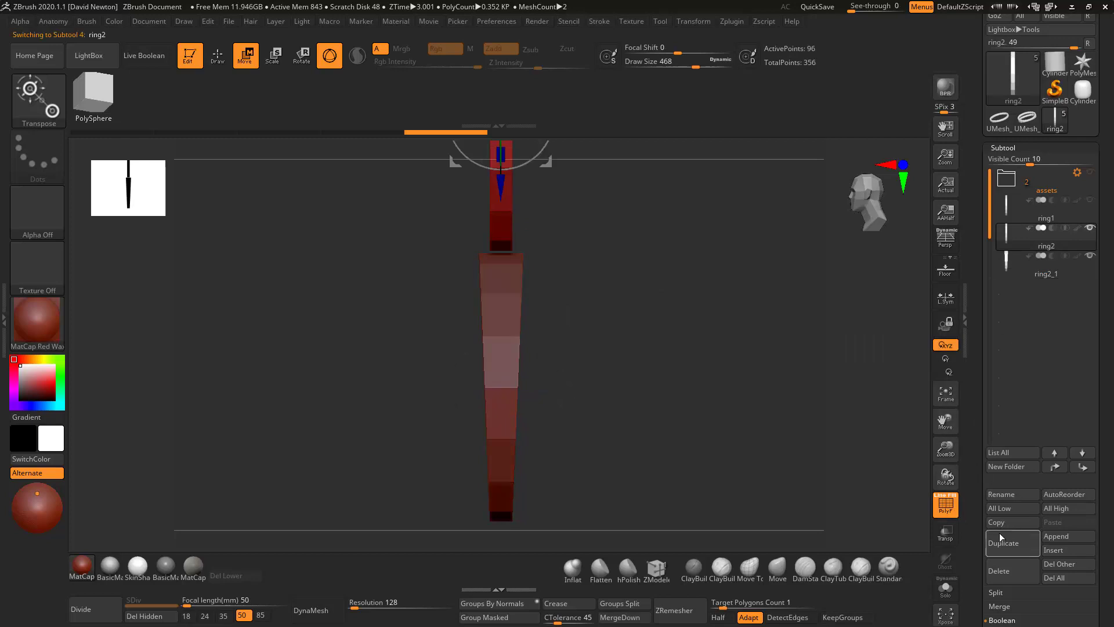
left_click_drag(696, 316, 697, 369, "alt")
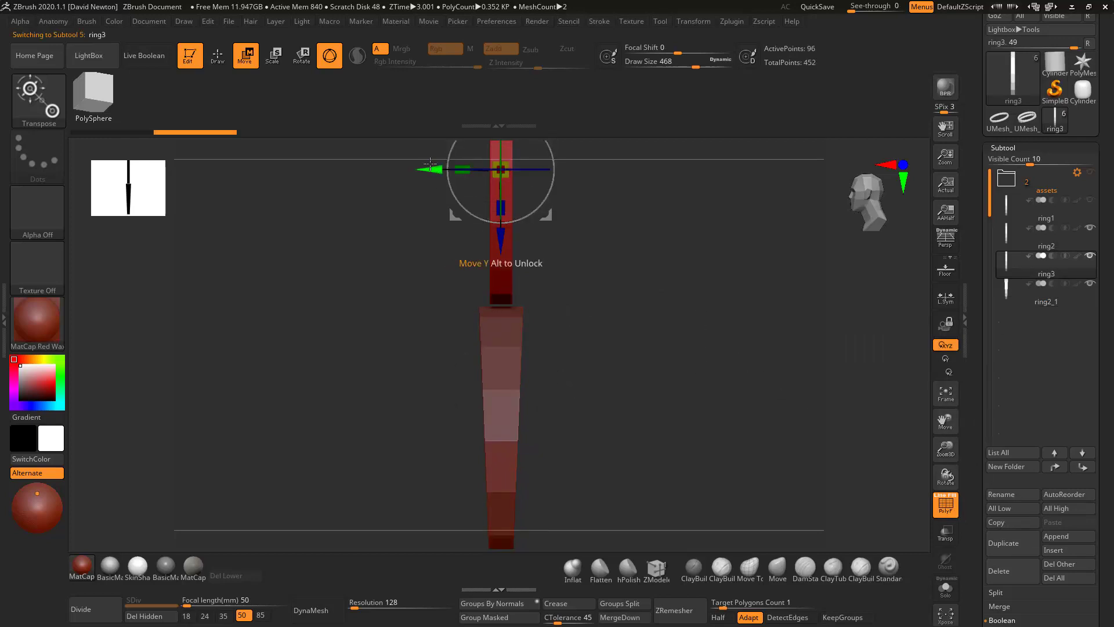
left_click_drag(431, 163, 452, 154)
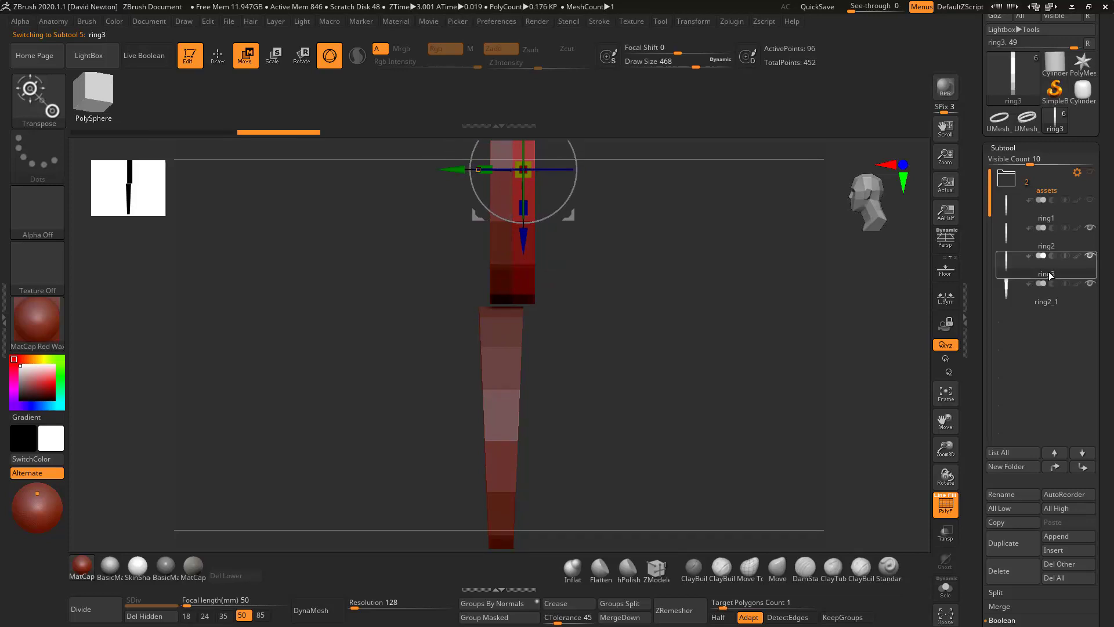
- Select ring2_1 and apply a Taper deformer that widens the upper part of its band with an even slope downward
left_click(1010, 297)
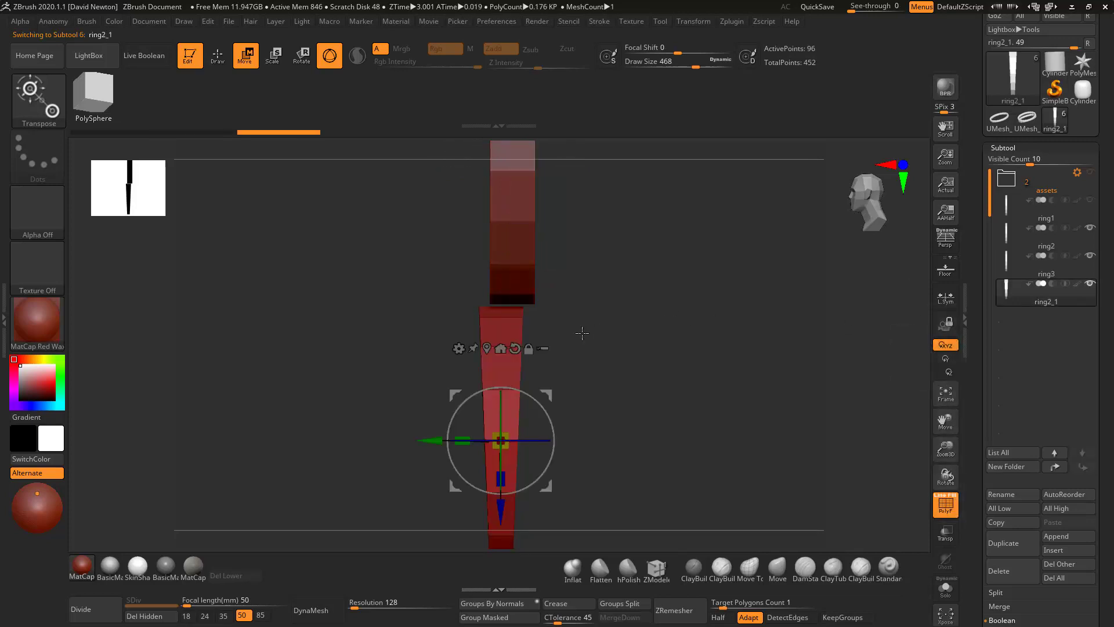
left_click(462, 347)
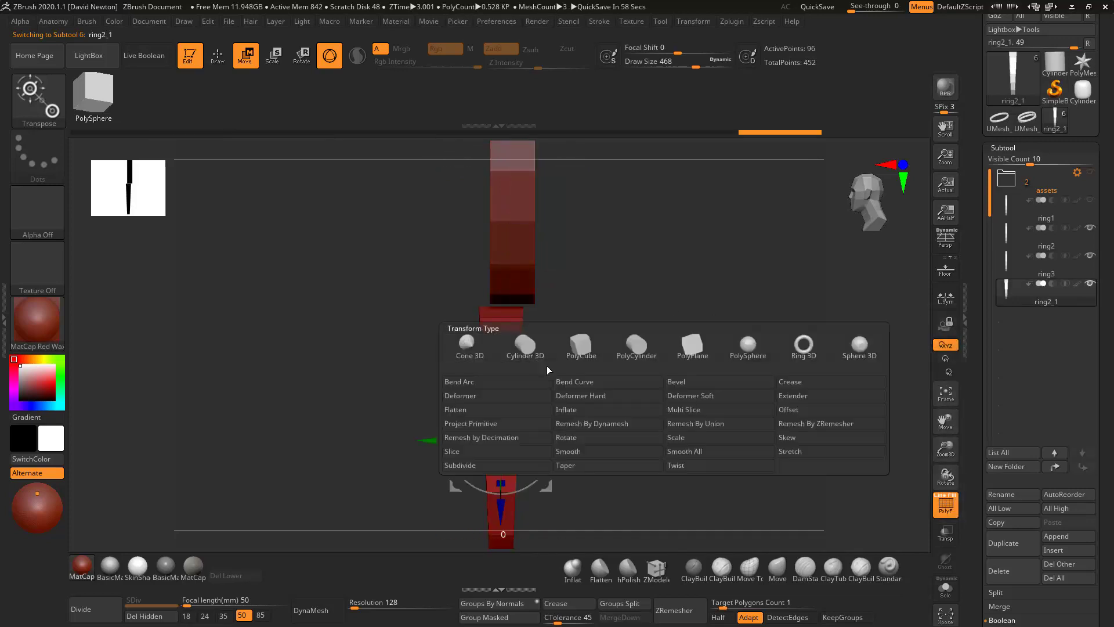
left_click(581, 462)
left_click_drag(504, 292, 504, 270)
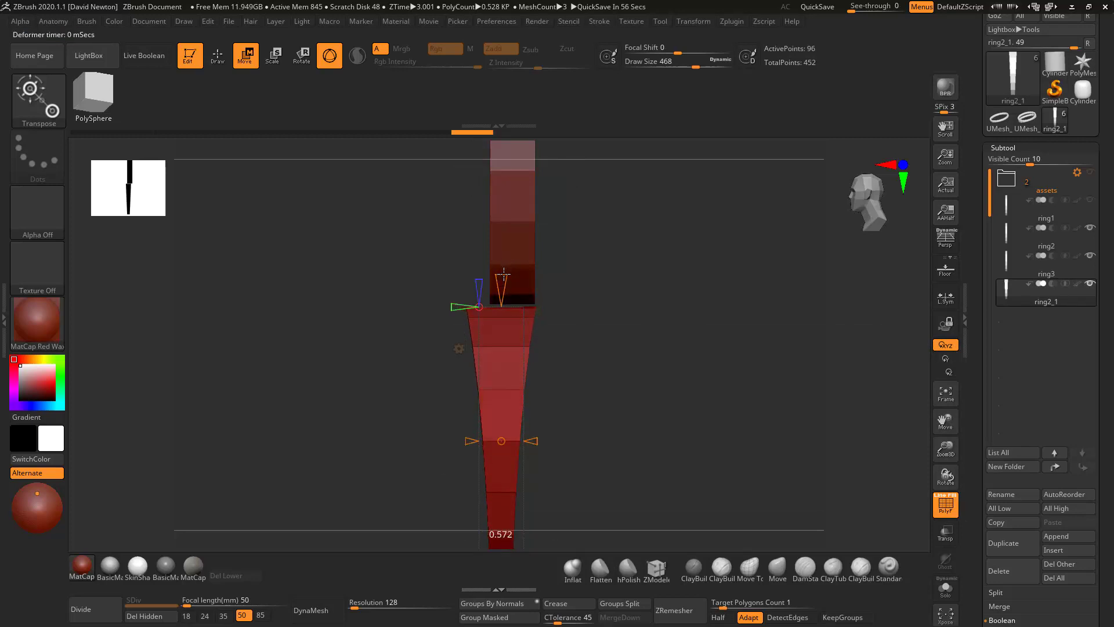
left_click_drag(667, 391, 661, 276, "alt")
left_click_drag(457, 480, 467, 469)
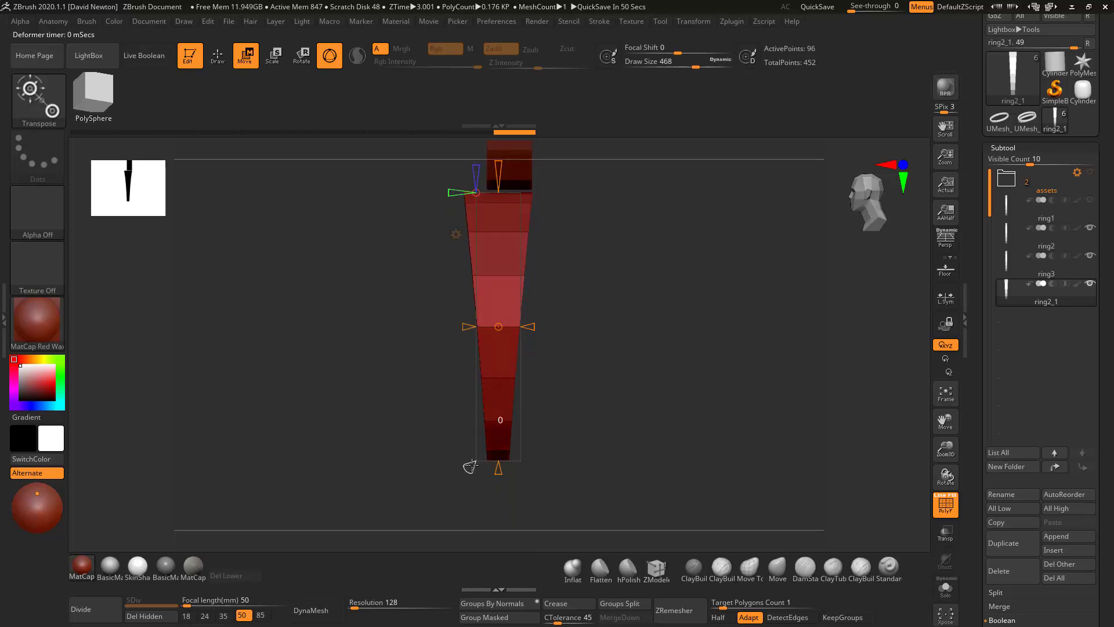
- Remove the taper across the X direction so ring2_1 keeps a circular front profile, and accept the deformation
left_click_drag(622, 390, 664, 307)
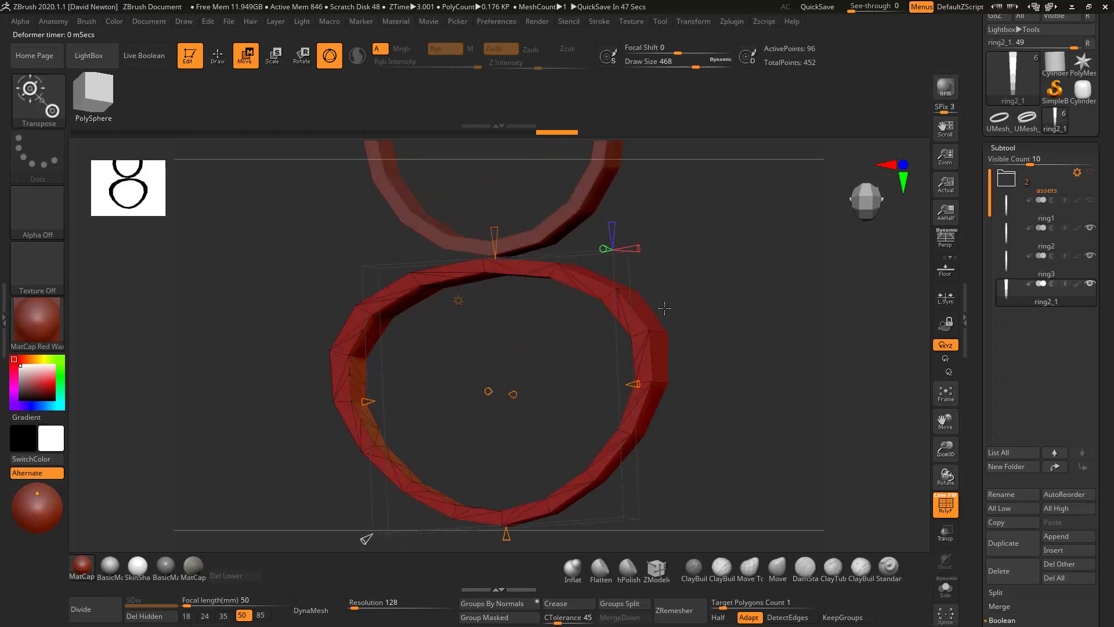
left_click_drag(638, 246, 615, 249)
left_click_drag(751, 317, 715, 325)
left_click(465, 298)
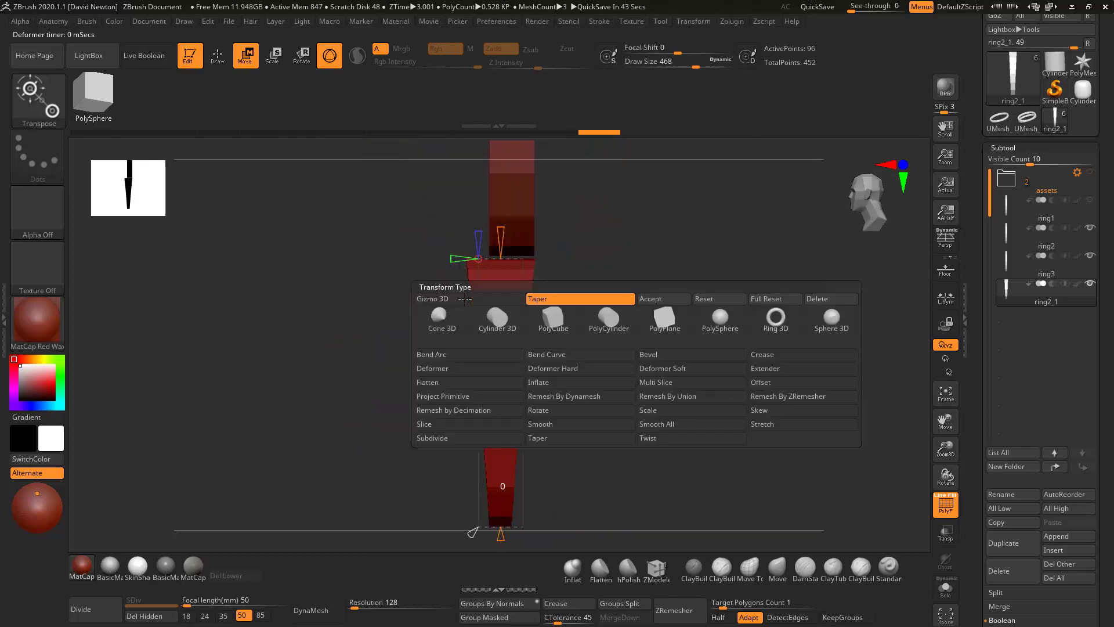
left_click(668, 302)
left_click_drag(664, 397, 694, 393, "alt")
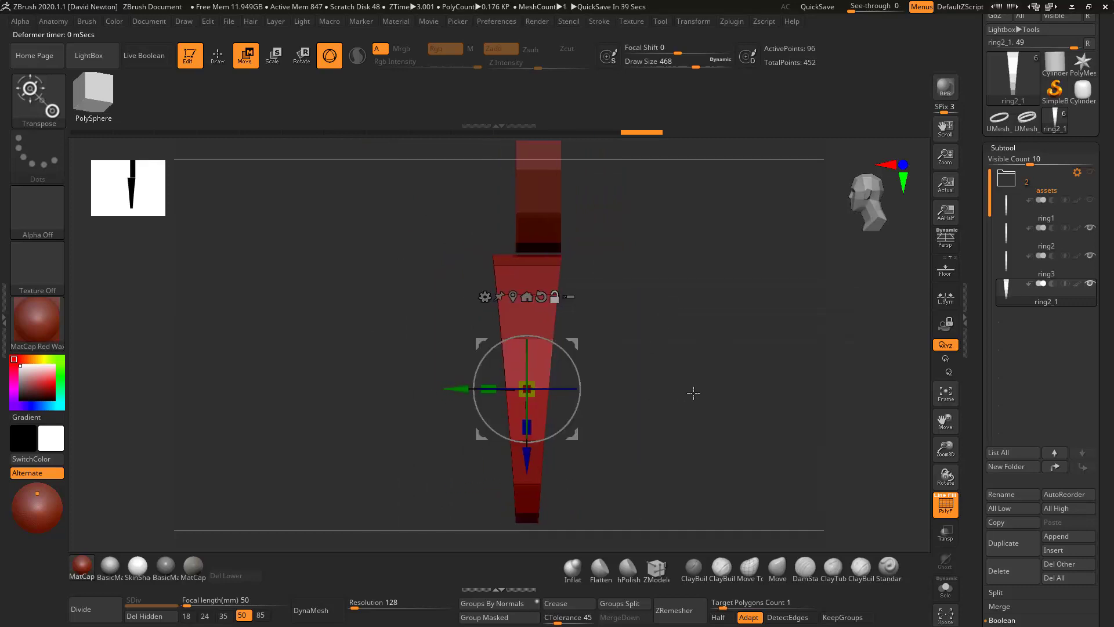
key("ctrl+z")
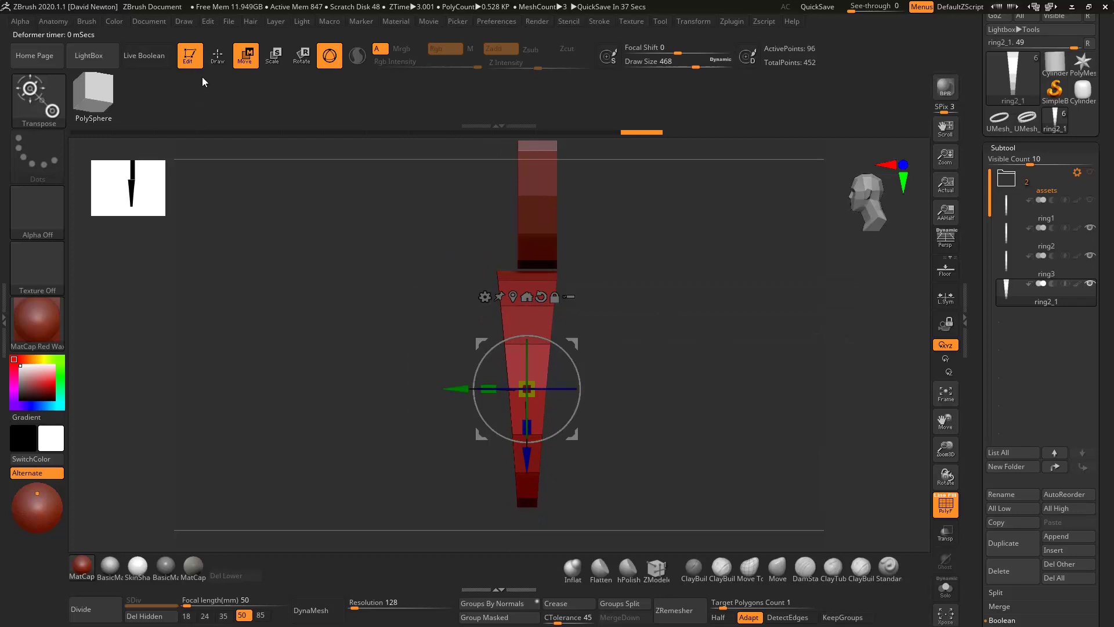
- Insert one edge loop along the centre of ring2_1's outer band with ZModeler, using Multiple EdgeLoops and Same Polygroup
left_click(217, 55)
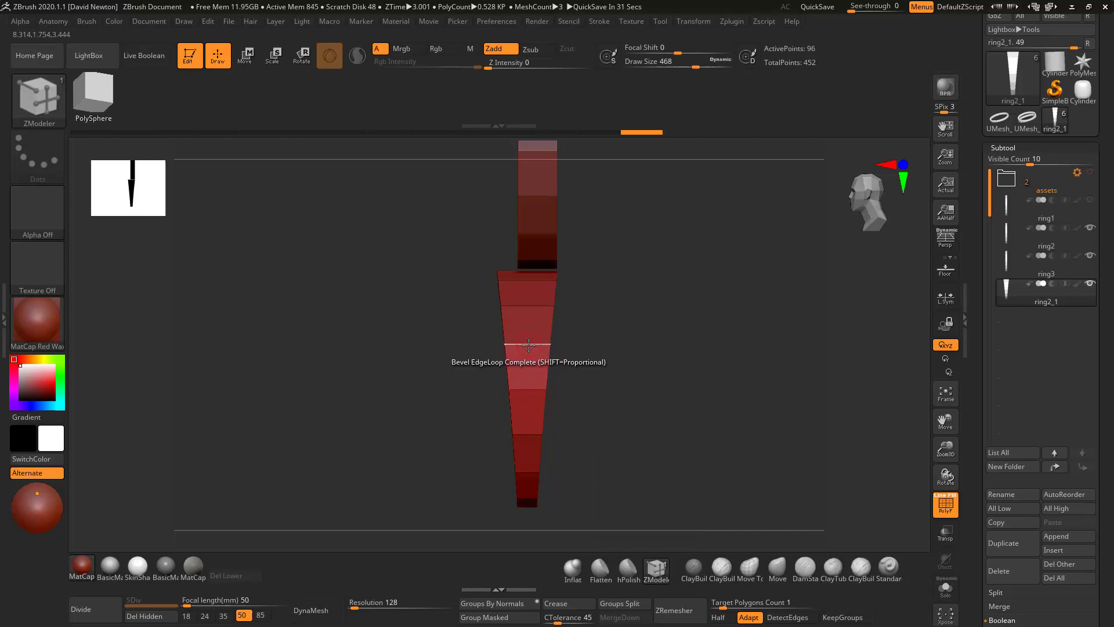
key("space")
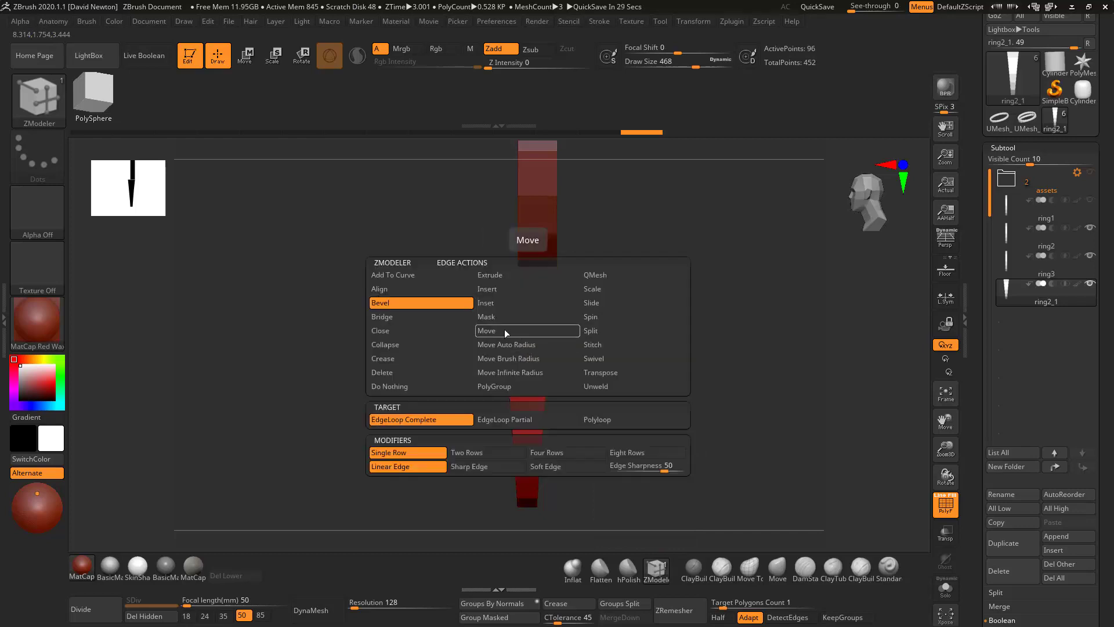
left_click(492, 289)
left_click(416, 419)
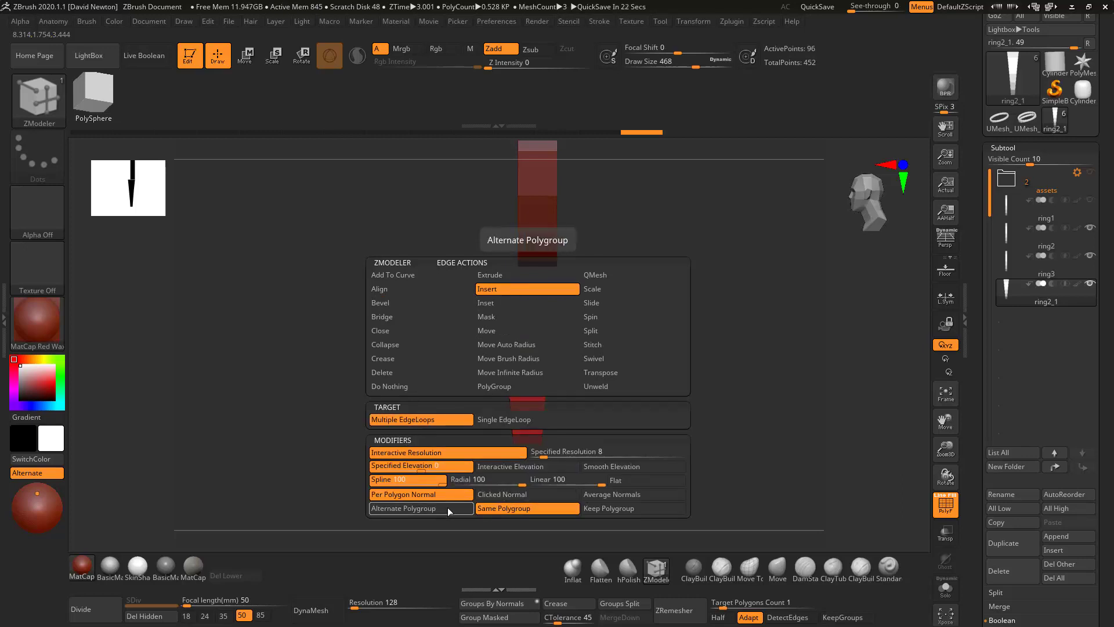
left_click(502, 510)
left_click(524, 343)
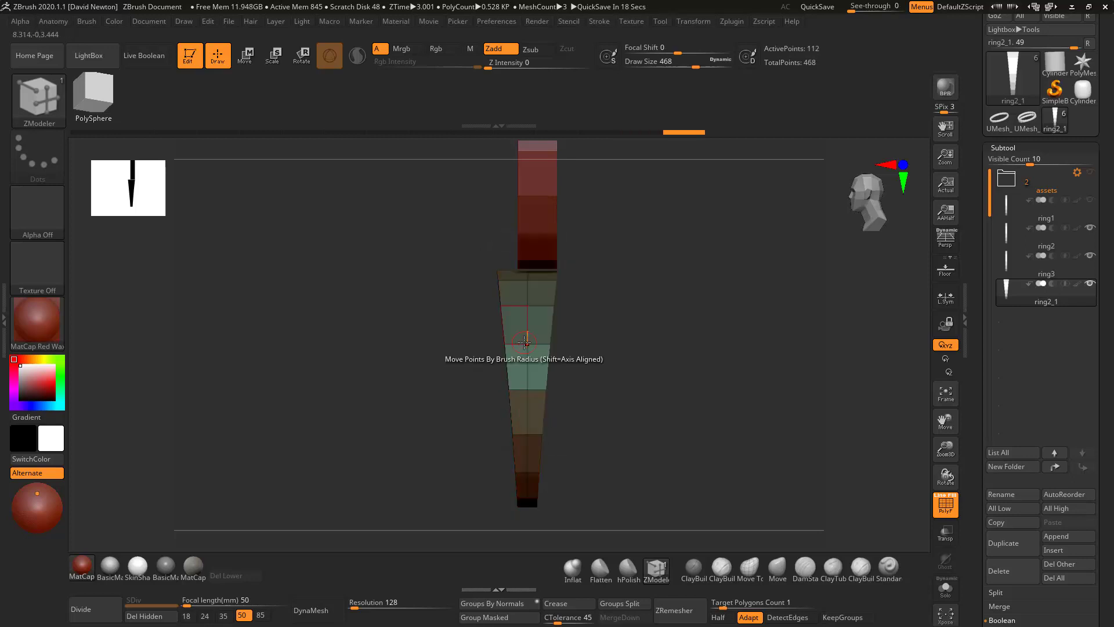
left_click_drag(612, 359, 619, 356)
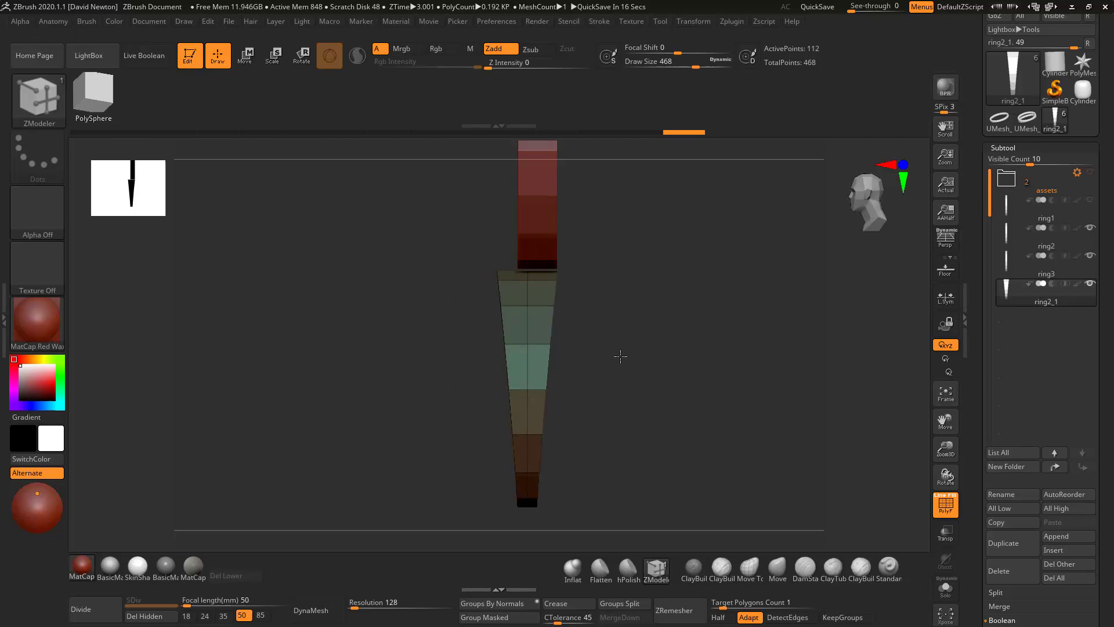
- Hide ring3, activate Y symmetry and set the ZModeler edge insert target to Single EdgeLoop
left_click(1090, 256)
left_click_drag(684, 367, 602, 340, "alt")
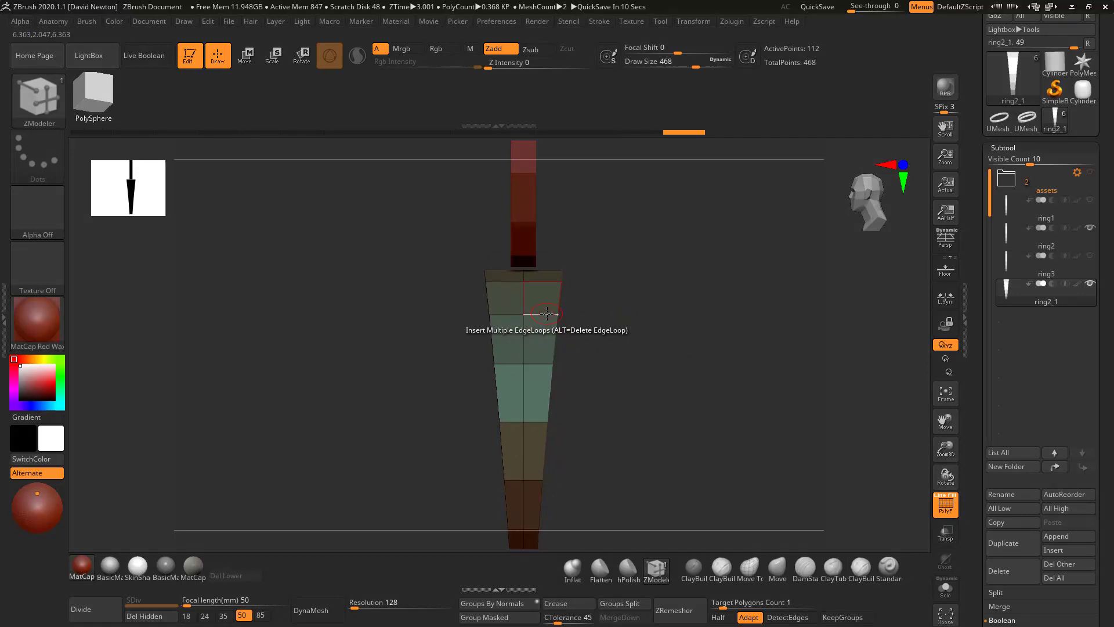
left_click(693, 21)
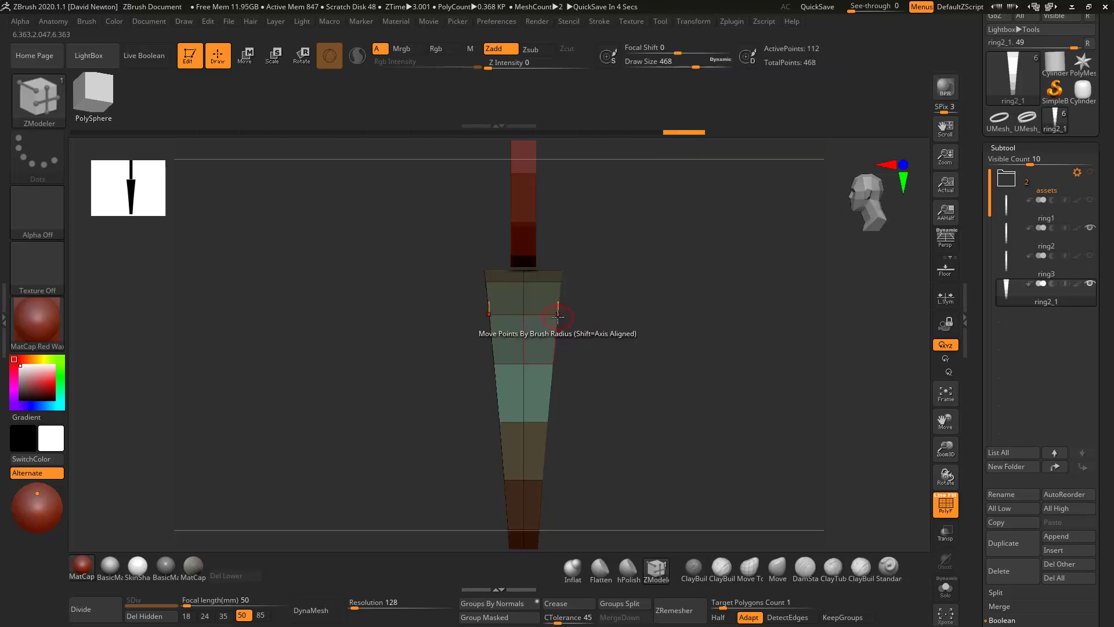
key("space")
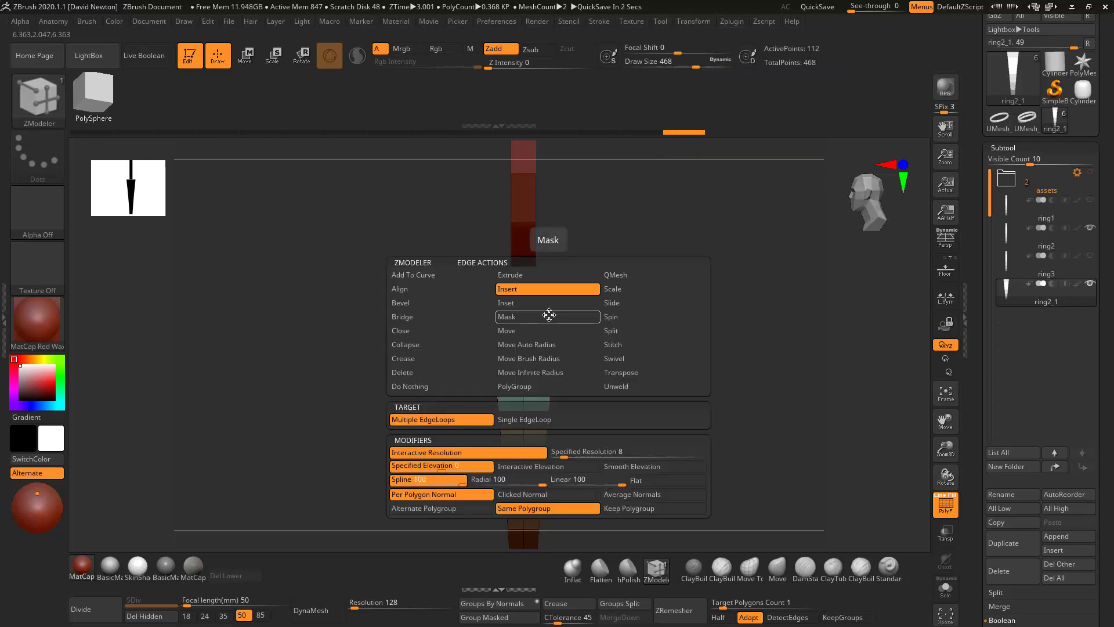
left_click(529, 425)
left_click_drag(699, 322, 656, 331, "shift")
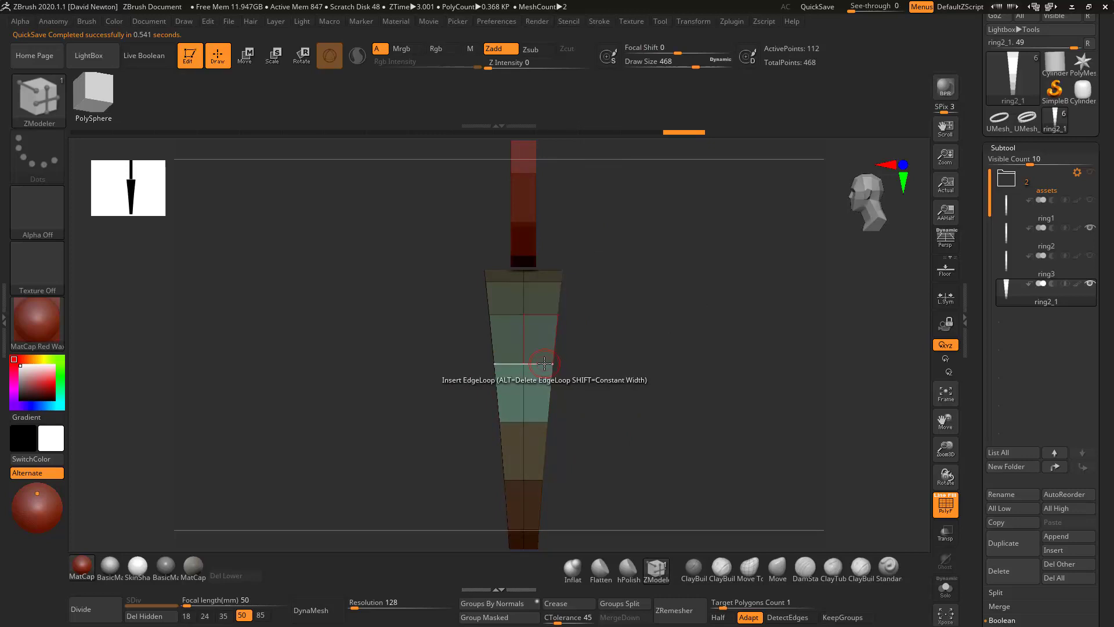
- Insert a mirrored pair of edge loops beside the band's centre loop, spaced apart at the top and converging downward
left_click(544, 364)
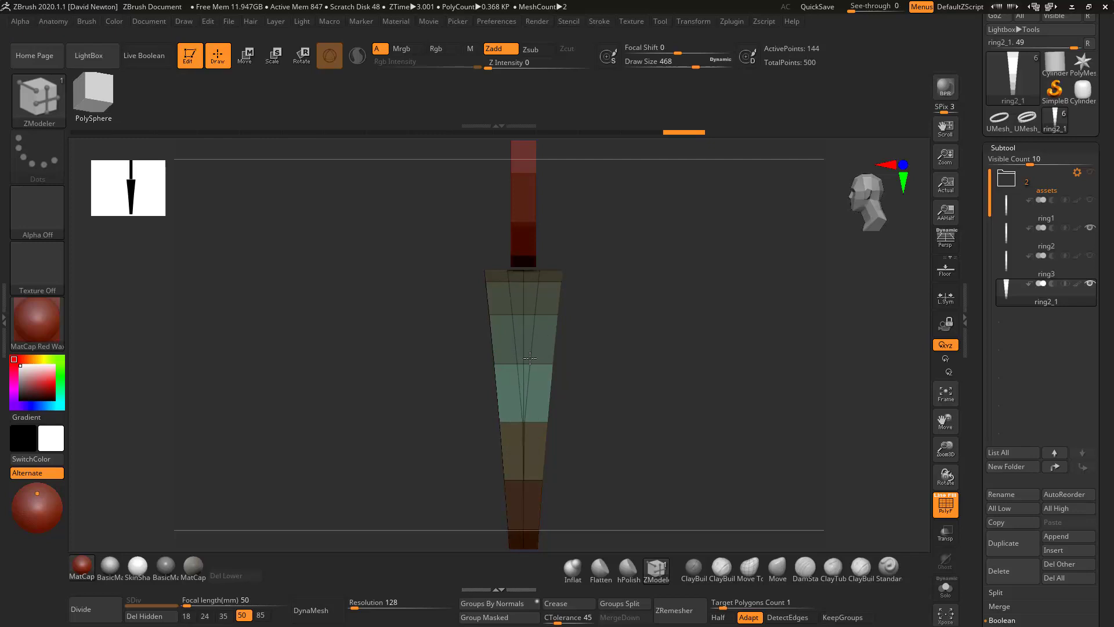
key("shift")
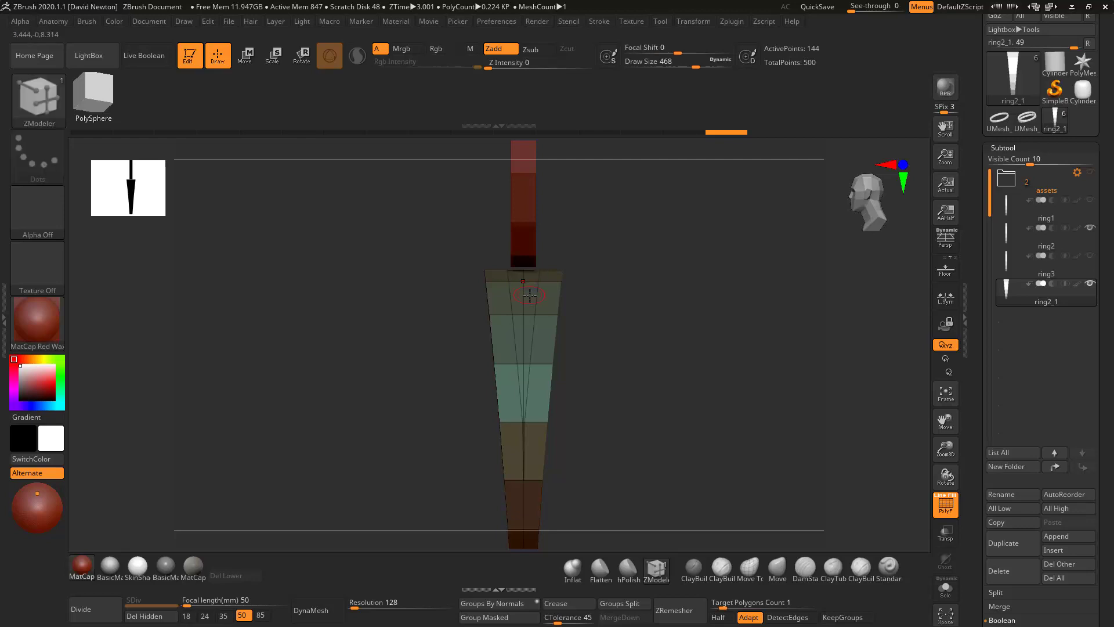
key("ctrl+z")
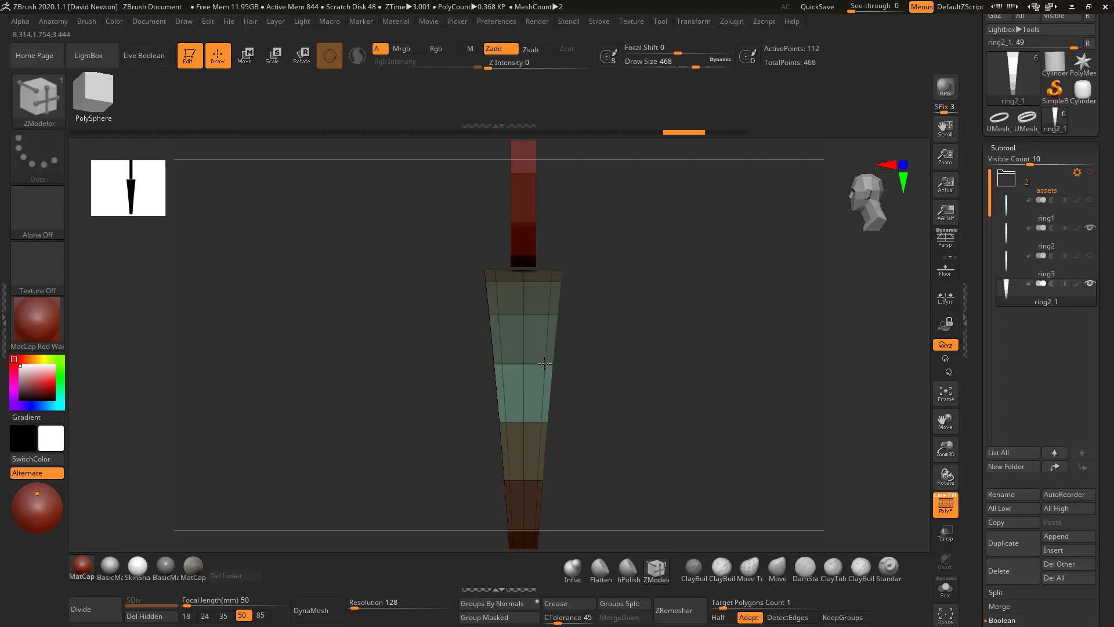
left_click(545, 364, "alt")
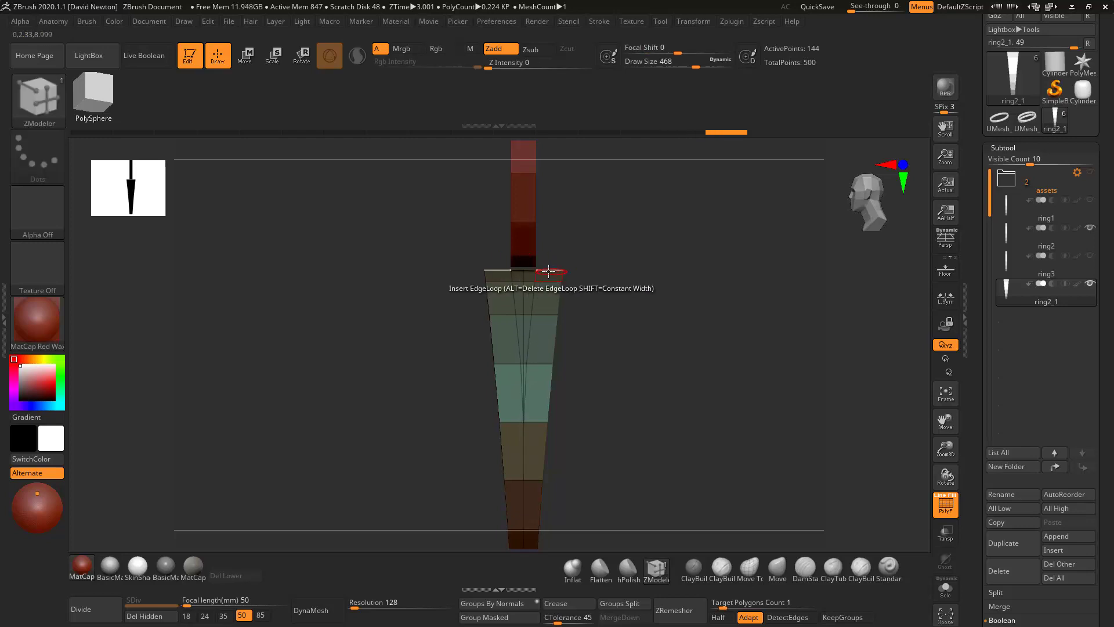
- Hide ring2 and isolate the outer band polygroup of ring2_1, hiding its sides and inner surface
left_click_drag(593, 375, 675, 363)
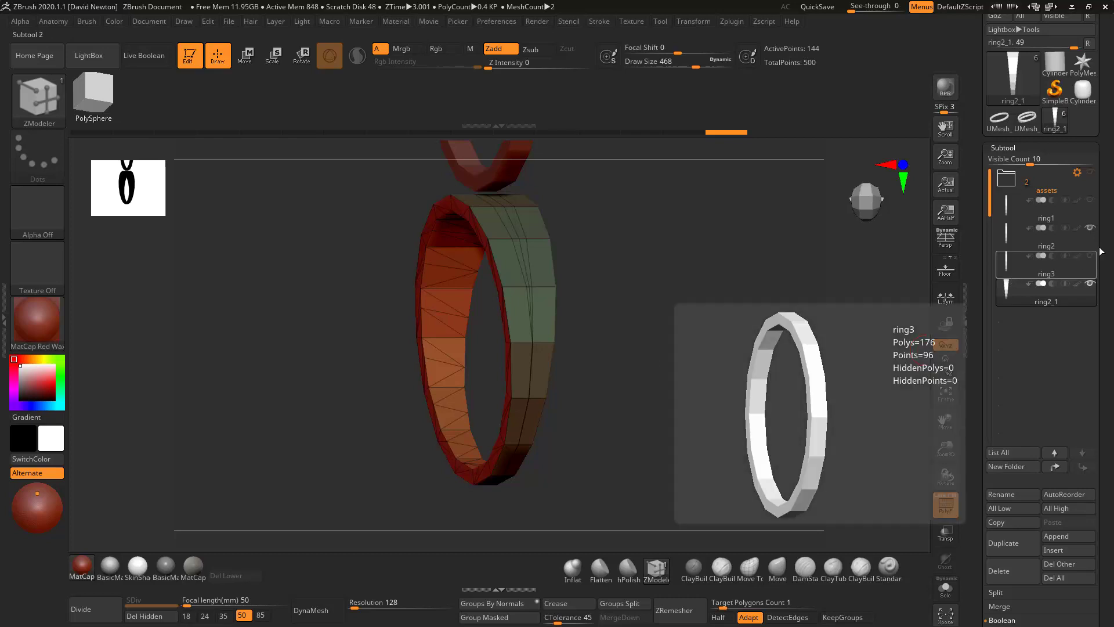
left_click(1090, 228)
left_click_drag(724, 336, 743, 339)
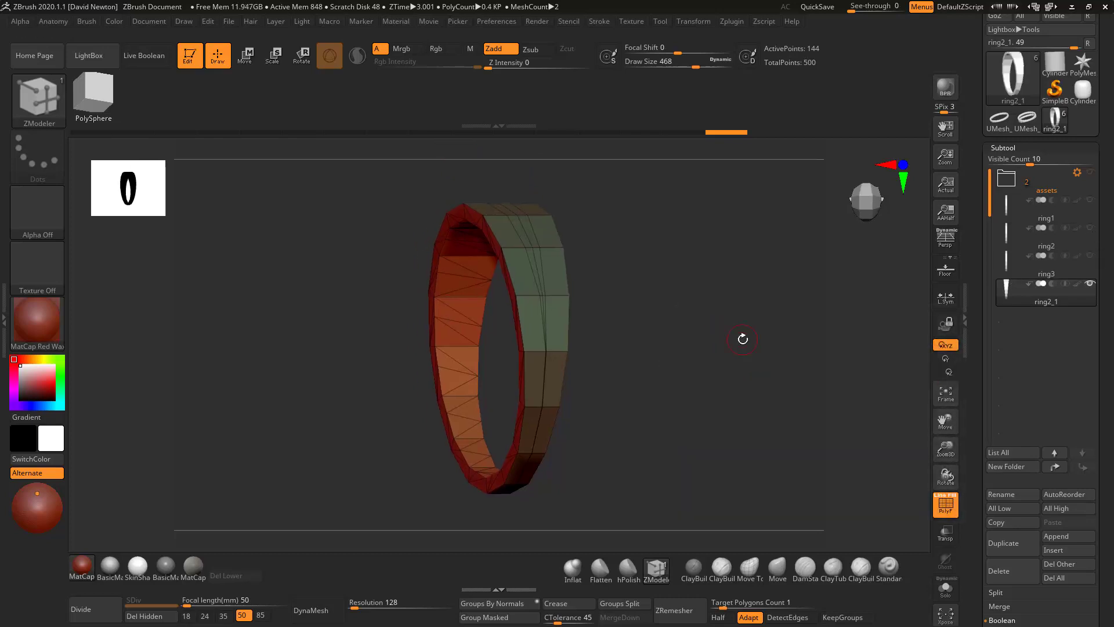
right_click_drag(642, 369, 728, 451, "ctrl")
right_click_drag(660, 453, 671, 350, "alt")
left_click_drag(709, 386, 690, 411)
mouse_move(691, 411)
right_mouse_down("alt")
mouse_move(694, 430)
mouse_move(721, 410)
mouse_move(644, 366)
mouse_move(686, 394)
right_mouse_up("alt")
left_click_drag(686, 394, 656, 418)
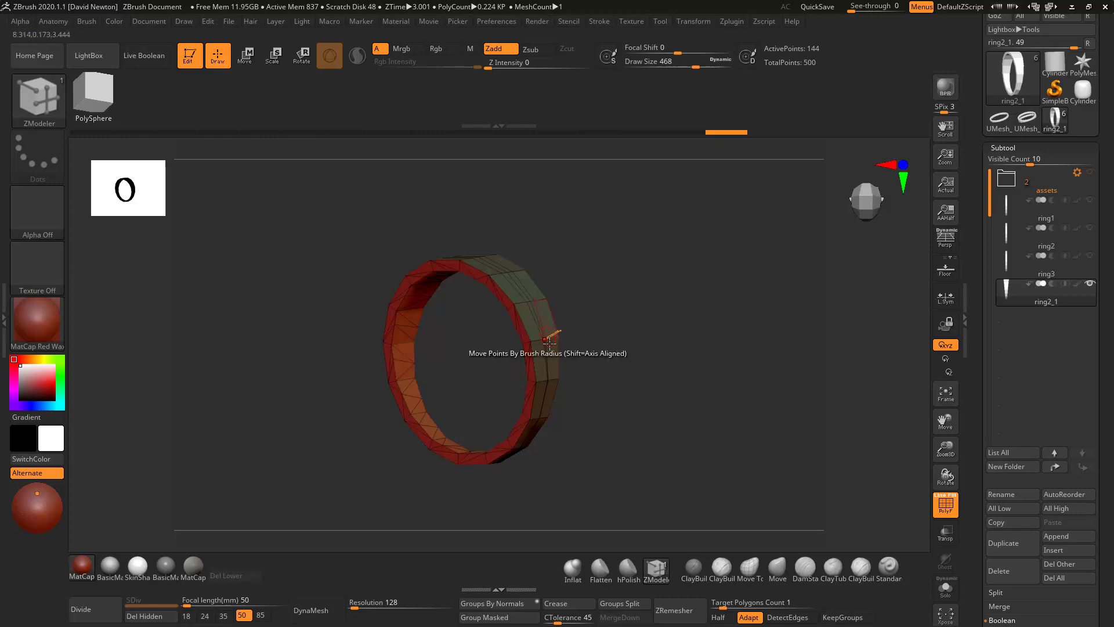
left_click_drag(634, 397, 650, 380)
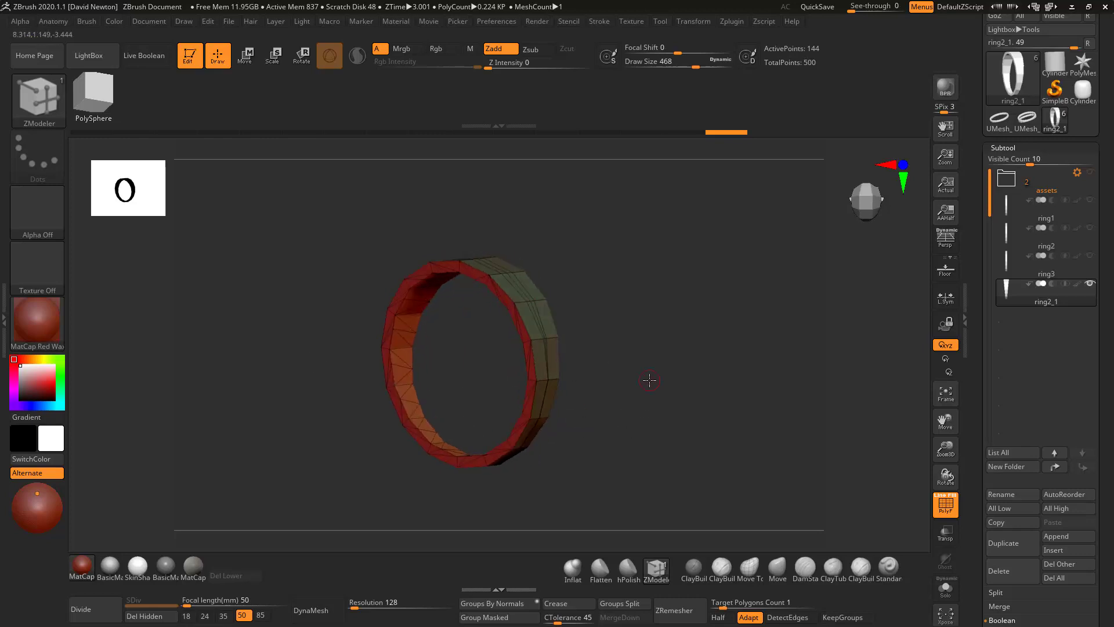
left_click(544, 336, "ctrl+shift")
- Delete the hidden geometry of ring2_1 so only the outer band surface is kept
scroll(1067, 434, "down", 4)
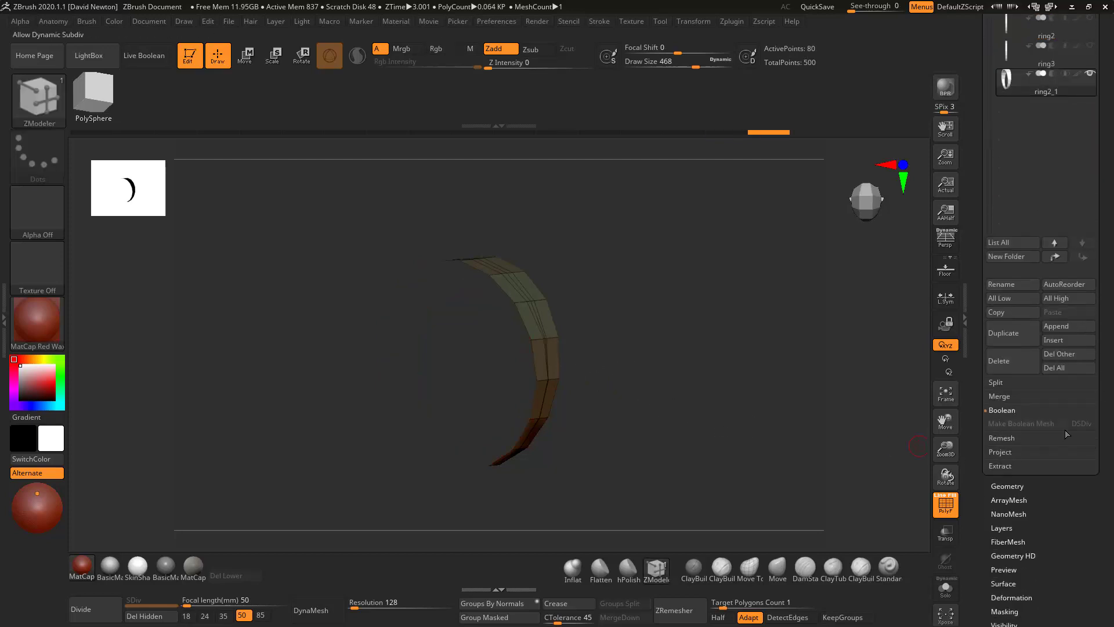
left_click(1006, 489)
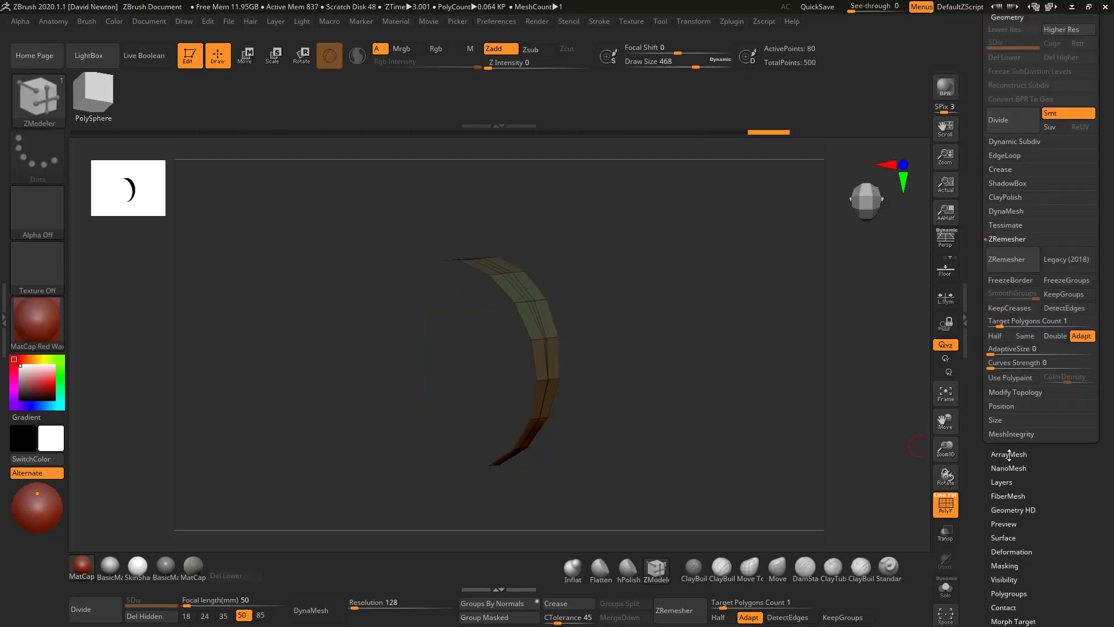
left_click(1021, 392)
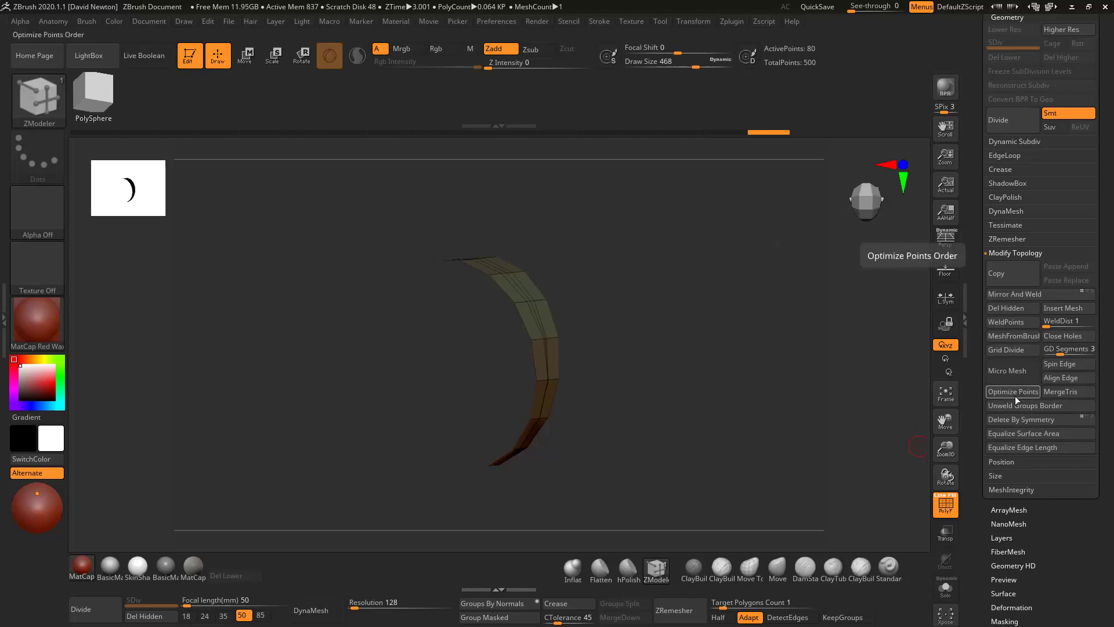
left_click(1008, 308)
left_click_drag(757, 400, 684, 402)
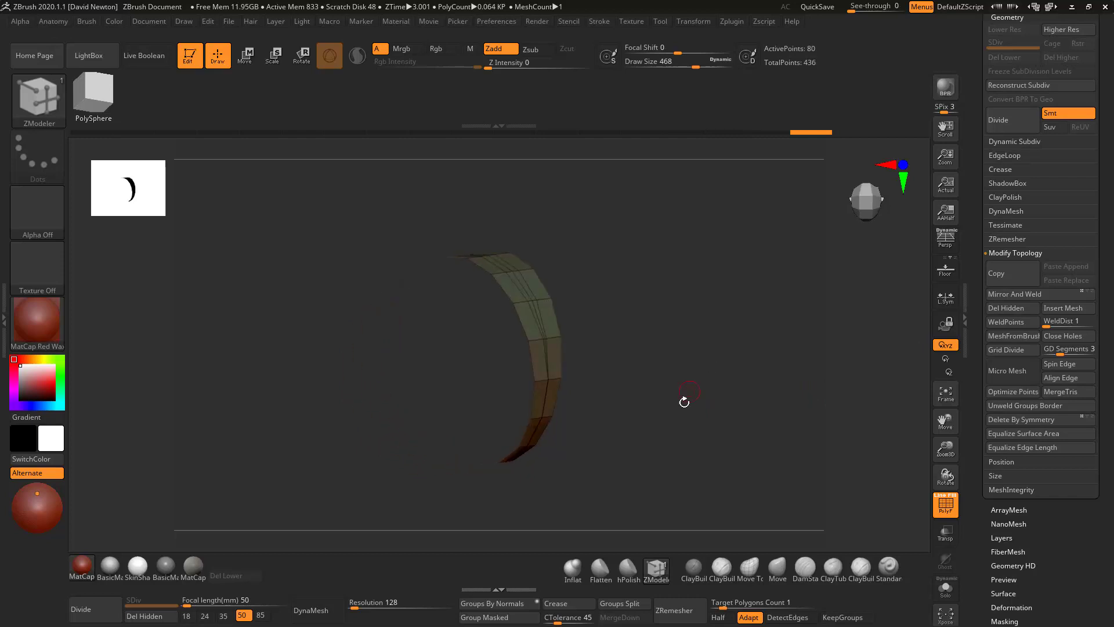
- Check the ZModeler polygon actions and the symmetry settings for the remaining band surface
right_click(538, 355)
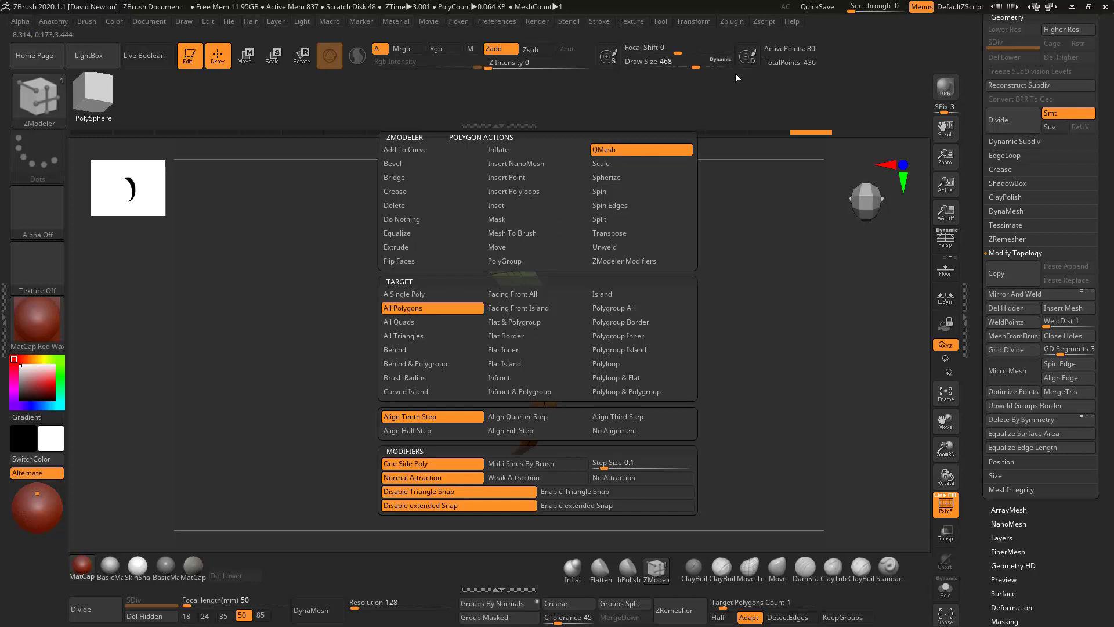
left_click(694, 22)
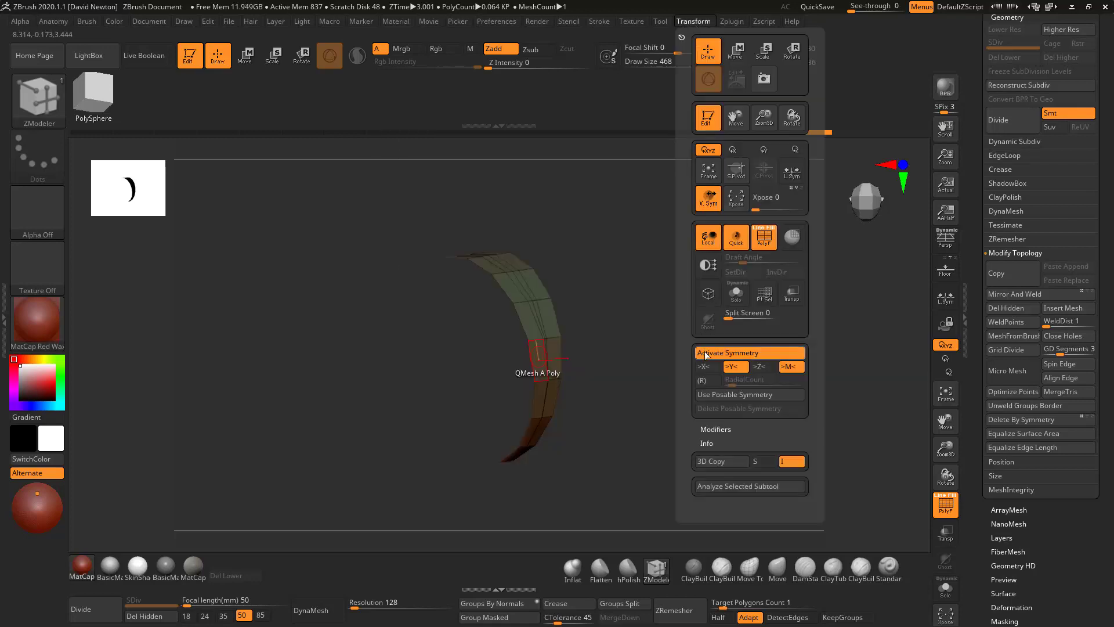
right_click(532, 324)
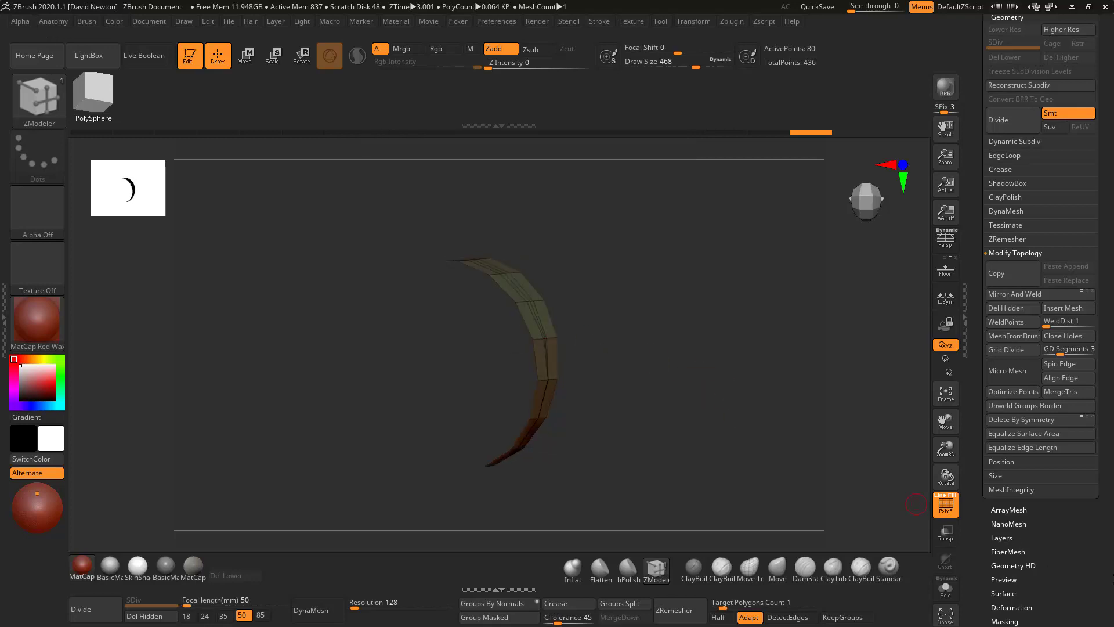
- Turn on double-sided display for the outer band surface of ring2_1
left_click_drag(1113, 578, 1106, 475)
left_click_drag(693, 424, 718, 396)
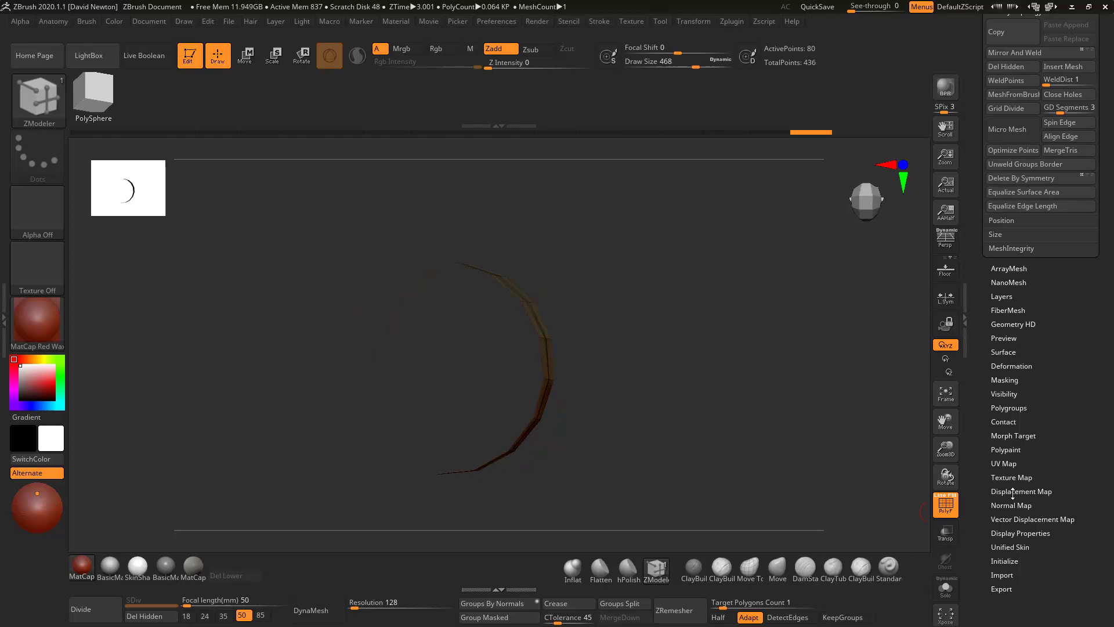
left_click(1004, 533)
scroll(1039, 510, "up", 5)
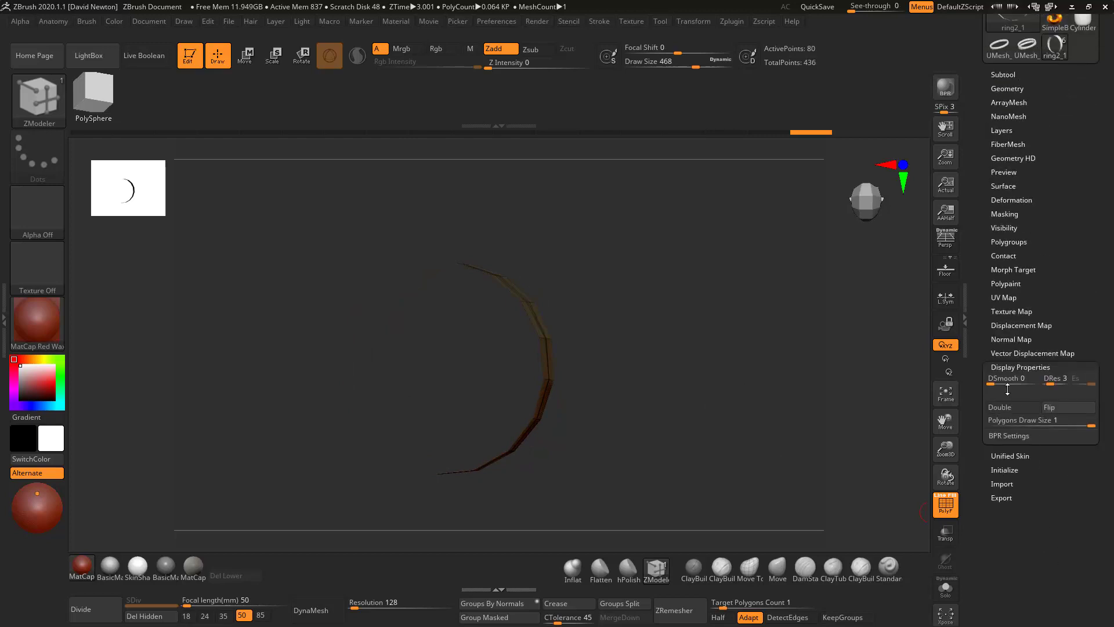
left_click(1001, 406)
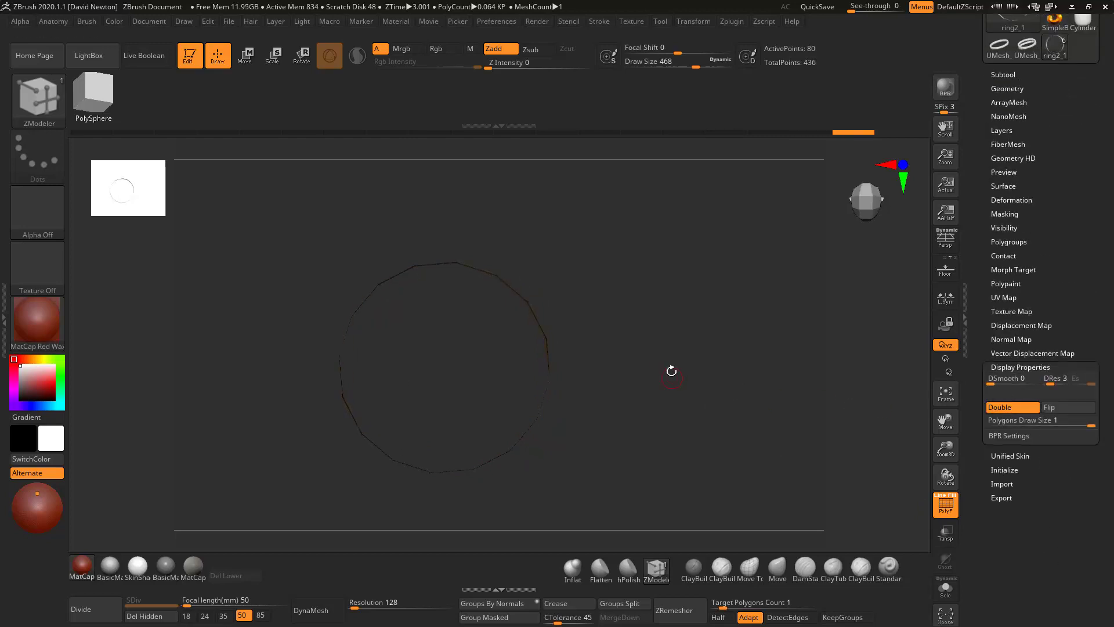
- Show ring1 as a thickness reference and extrude all polygons of the ring2_1 band inward with QMesh to match it
scroll(1049, 256, "up", 4)
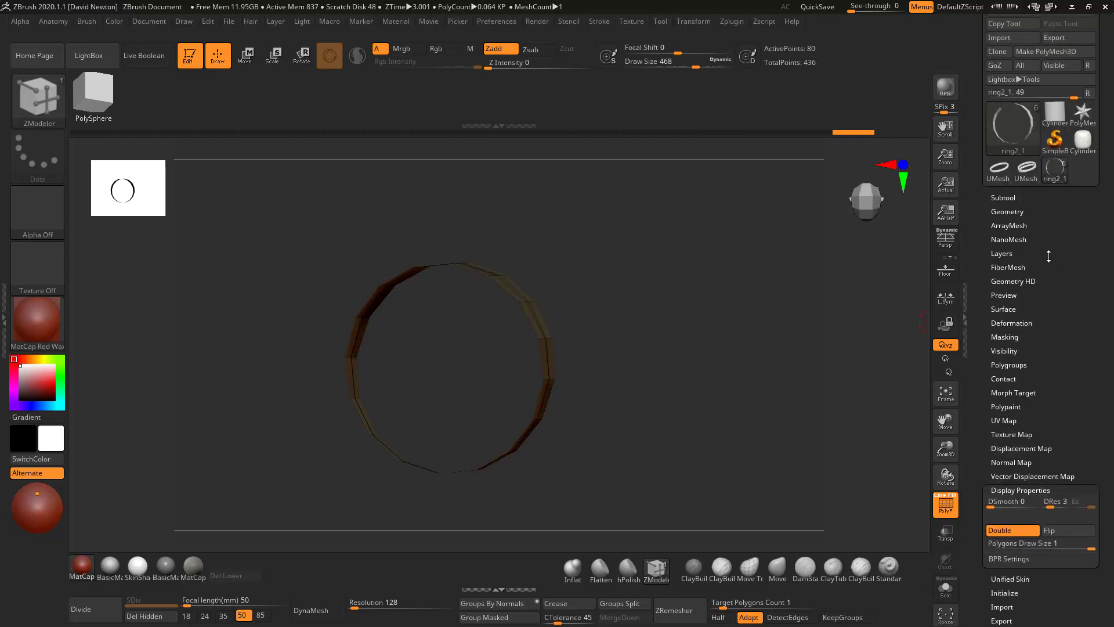
left_click(1004, 197)
left_click(1090, 250)
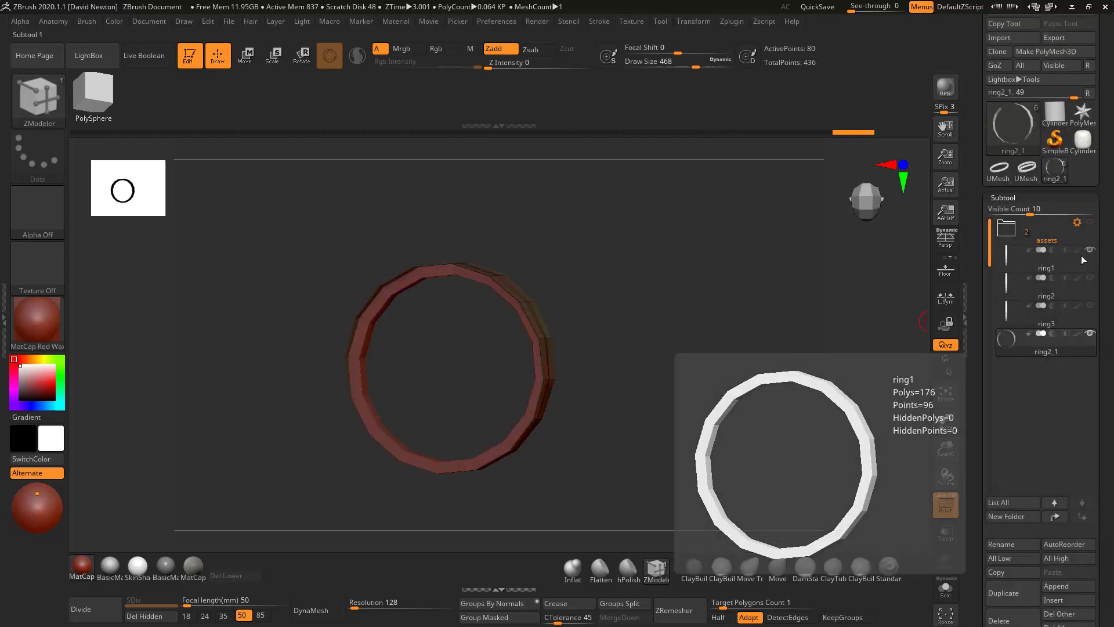
left_click_drag(625, 320, 626, 251)
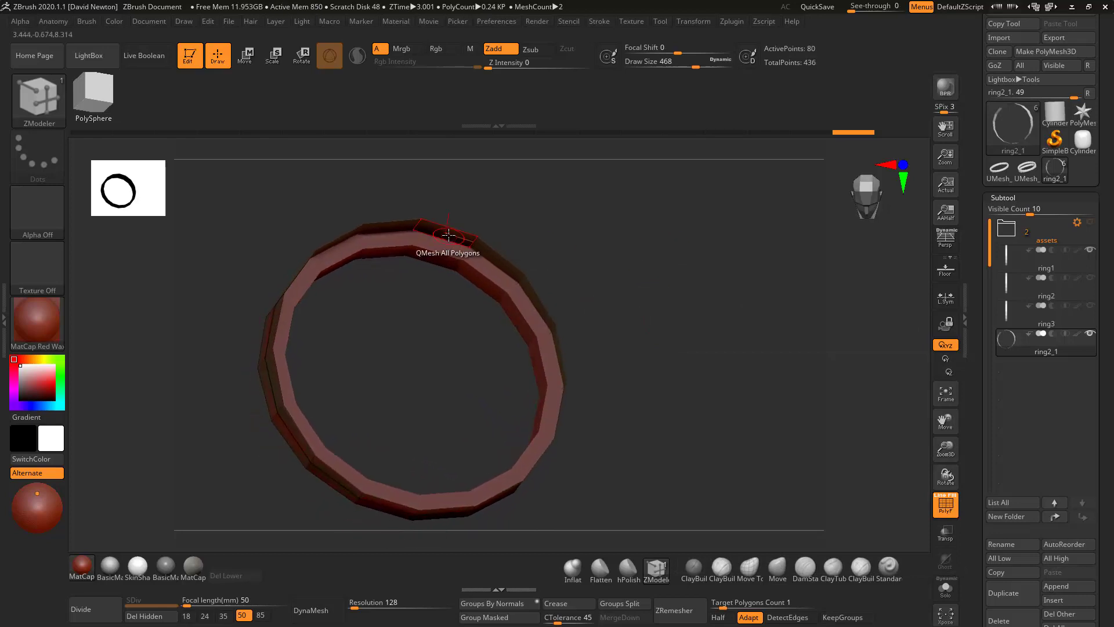
left_click_drag(448, 235, 447, 251)
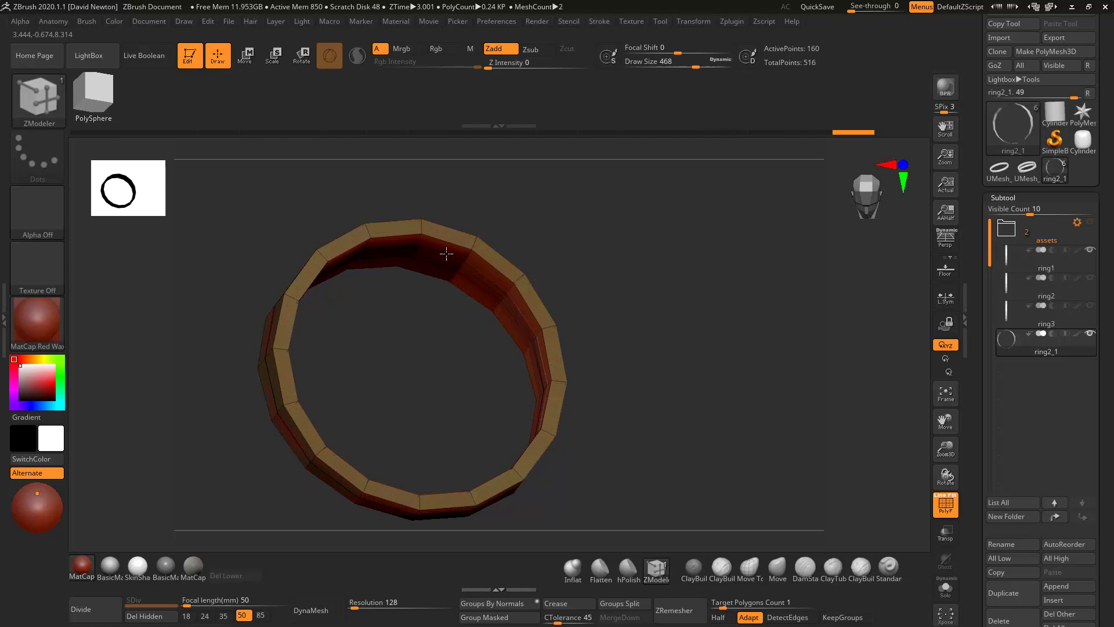
left_click_drag(647, 301, 709, 355, "shift")
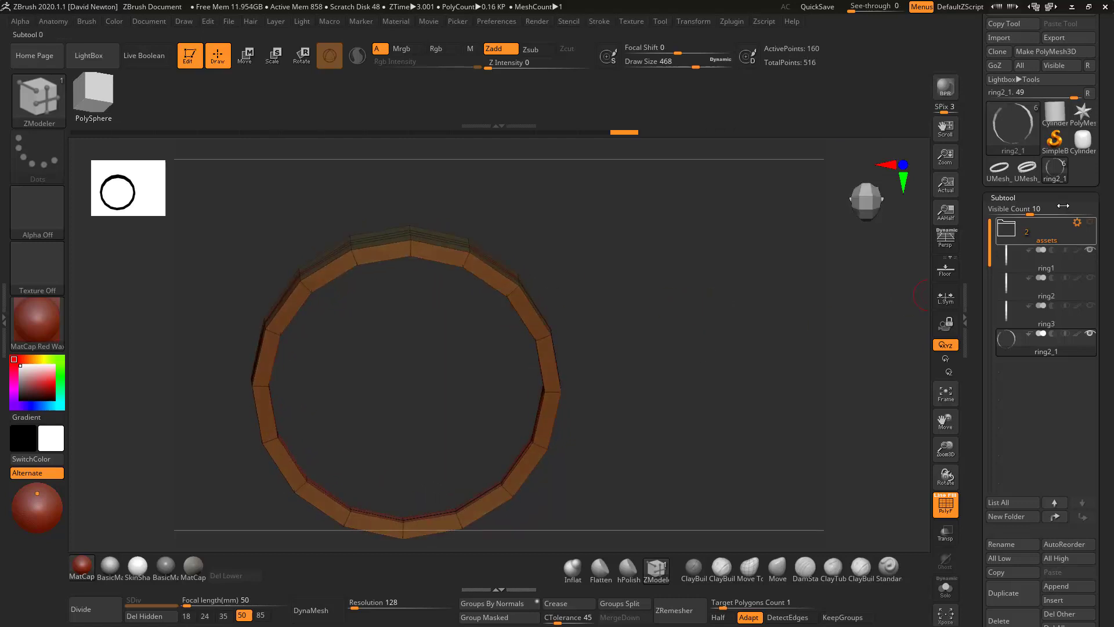
- Set the QMesh target to A Single Poly and punch the narrow middle faces through one side of the ring2_1 band
left_click_drag(763, 391, 734, 433)
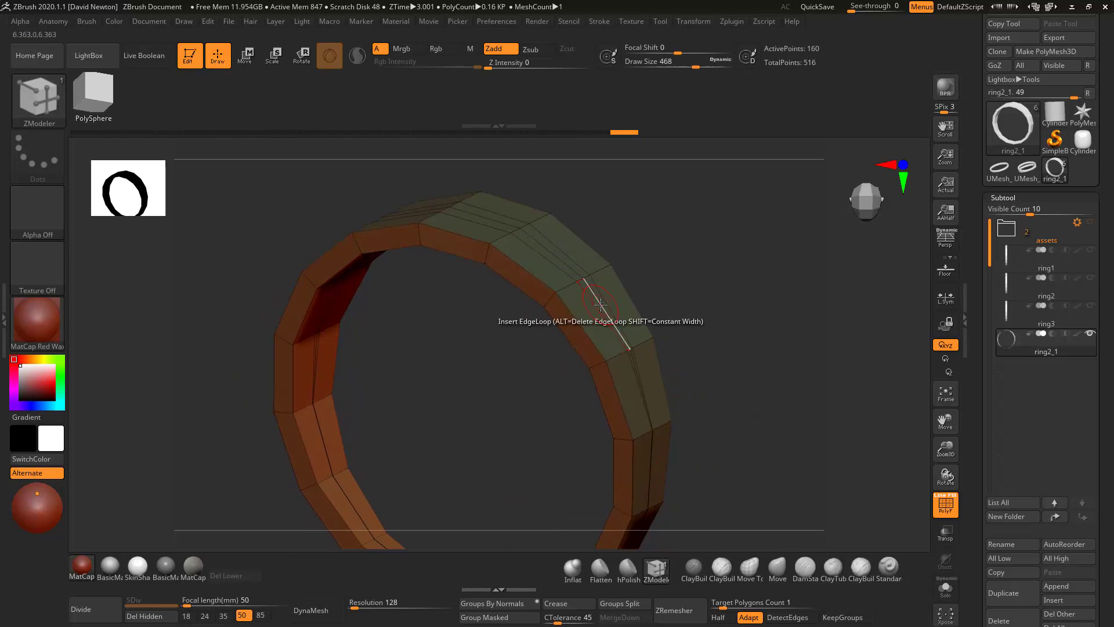
key("space")
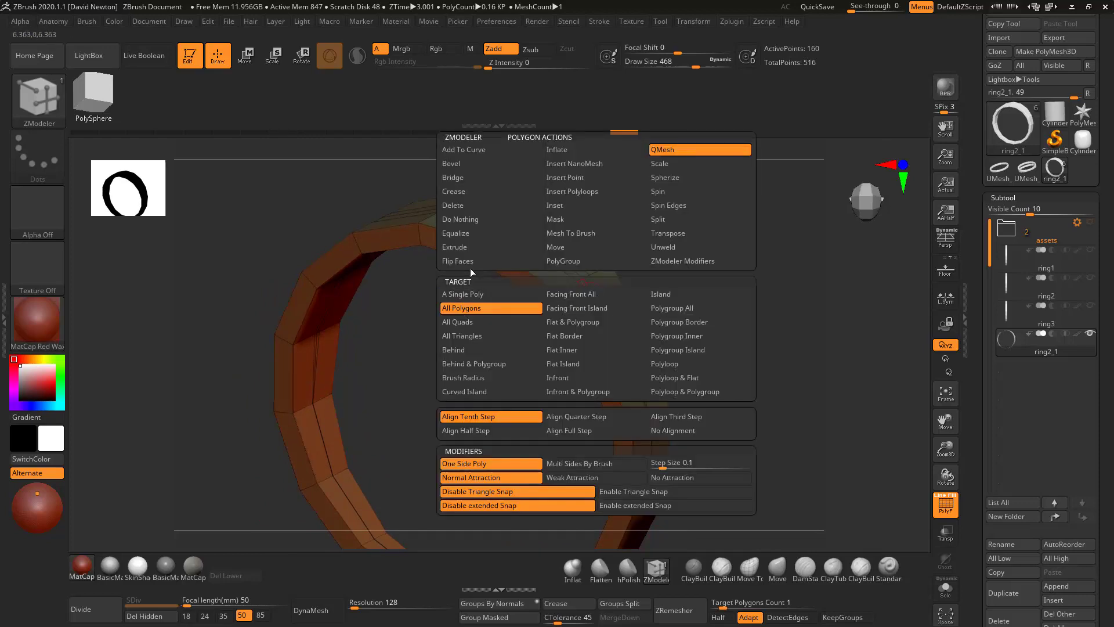
left_click(469, 294)
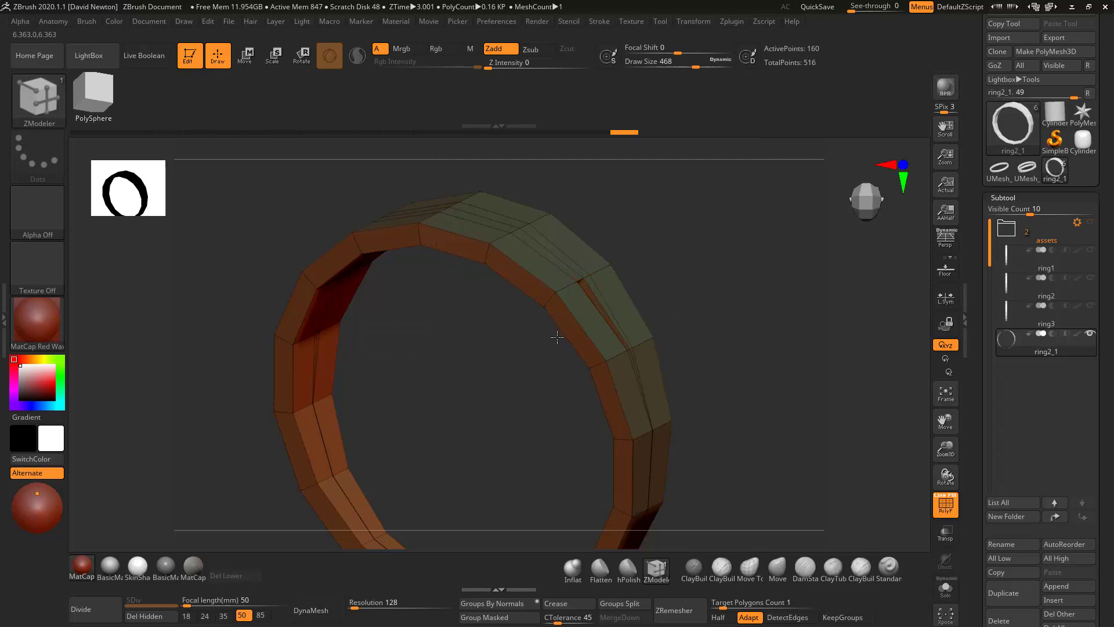
left_click_drag(717, 341, 691, 372)
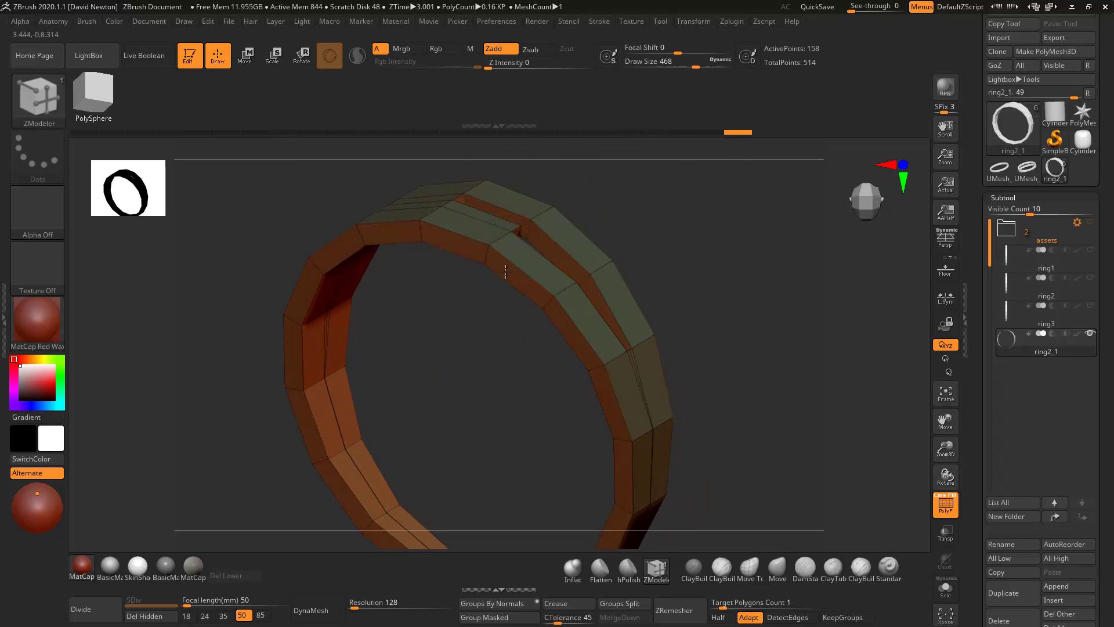
left_click_drag(497, 223, 502, 231)
left_click_drag(500, 283, 505, 285)
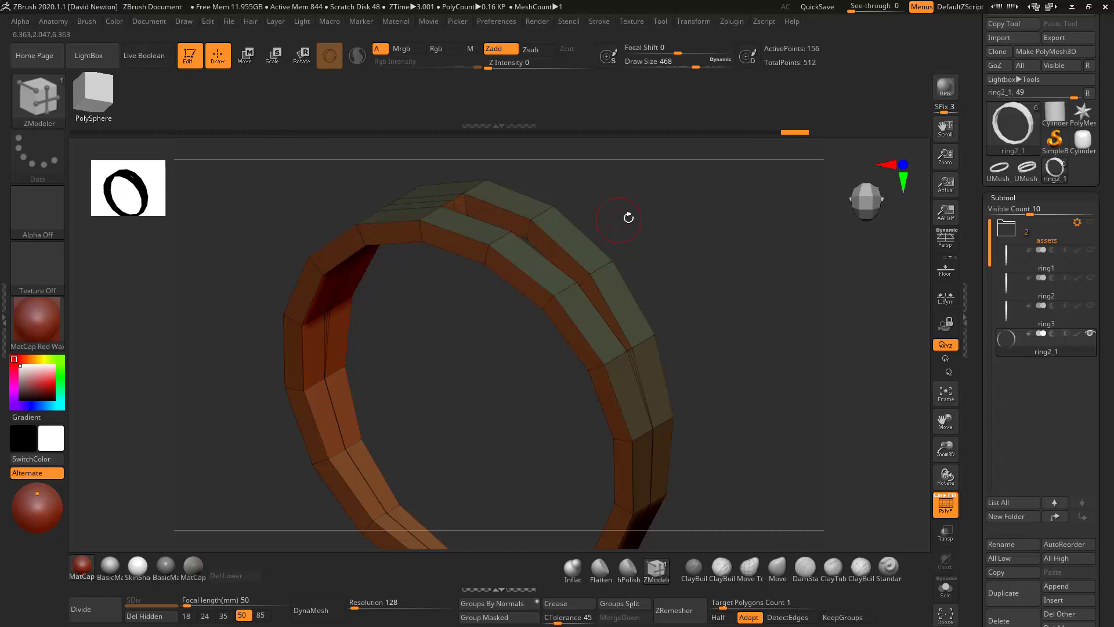
left_click_drag(629, 216, 604, 215)
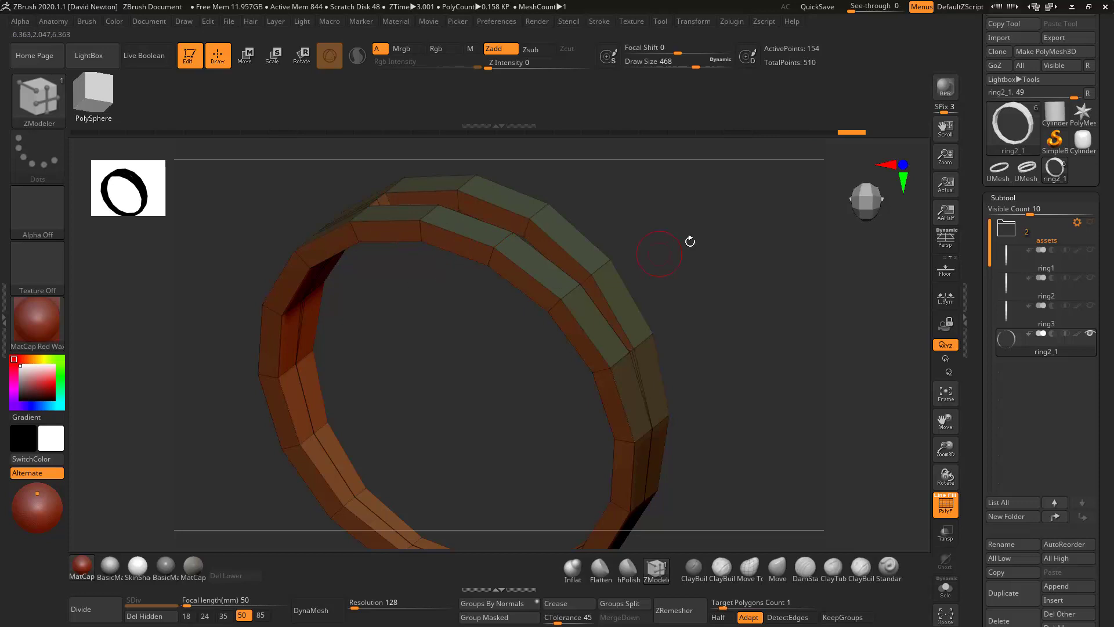
left_click_drag(690, 241, 702, 263)
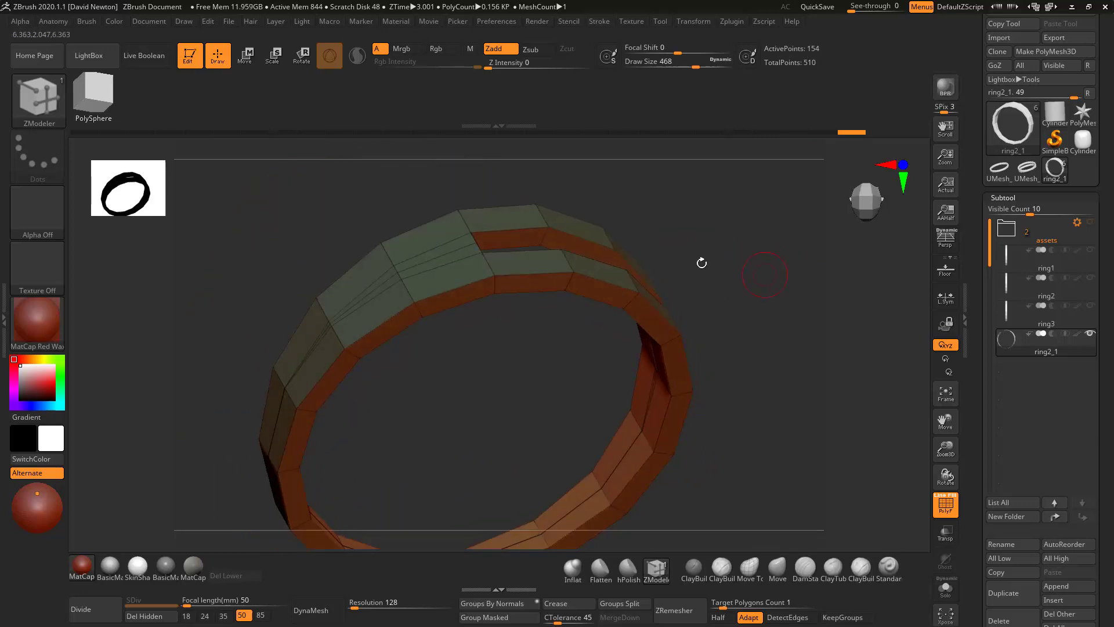
- Remove the remaining narrow middle faces down both sides of the band with QMesh, extending the opening into a V-shaped split
left_click_drag(459, 255, 471, 315)
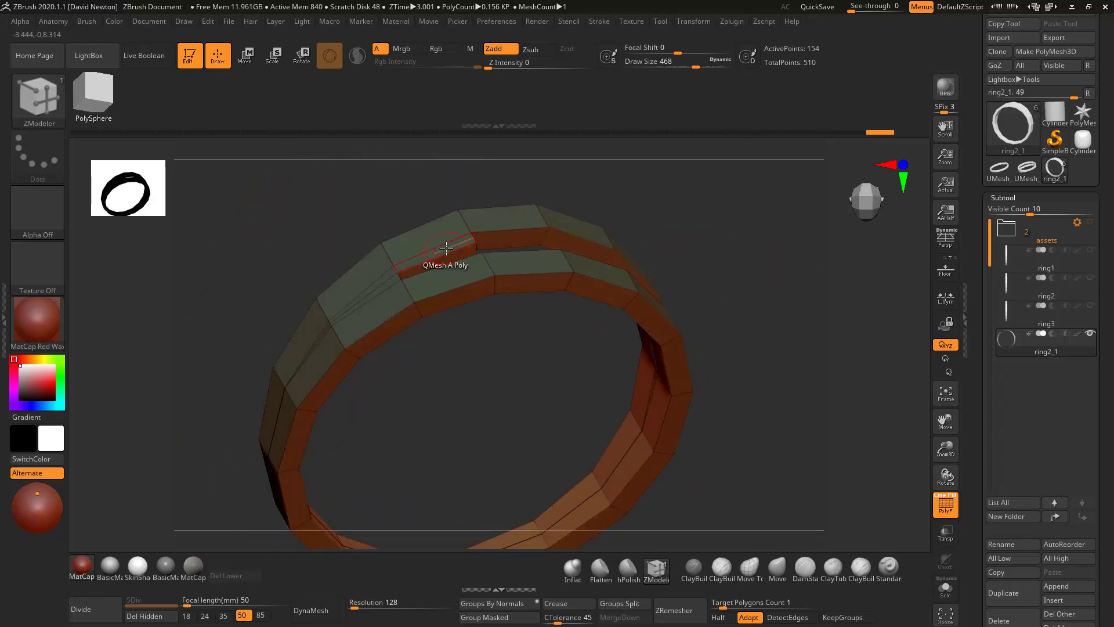
left_click_drag(445, 249, 457, 319)
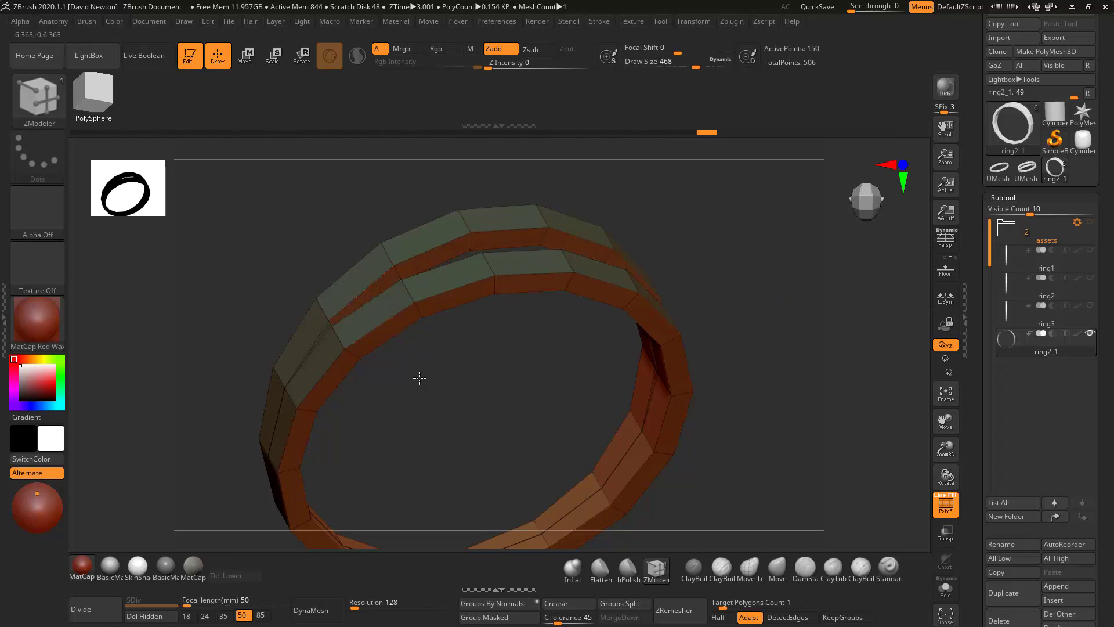
left_click_drag(419, 378, 694, 381)
left_click_drag(322, 201, 418, 290)
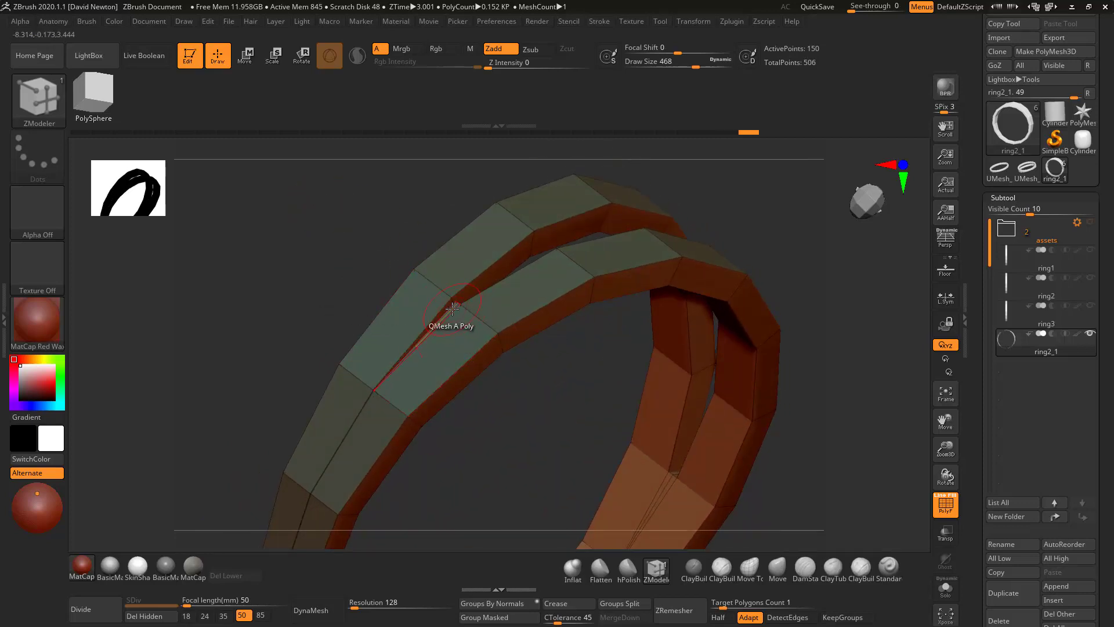
left_click_drag(488, 395, 674, 303)
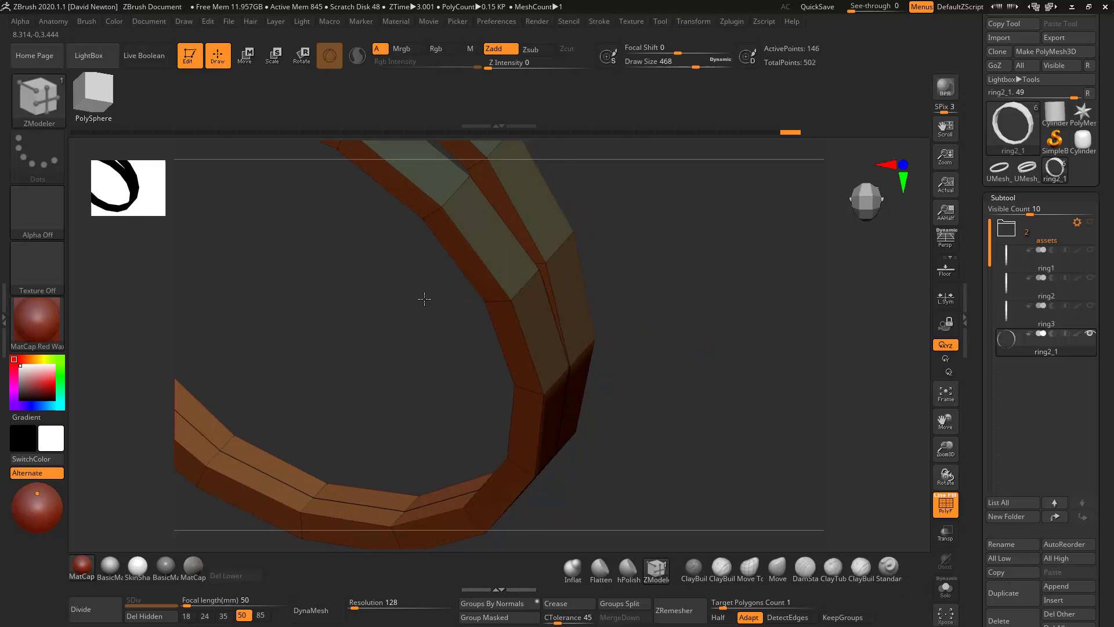
left_click_drag(715, 337, 796, 317)
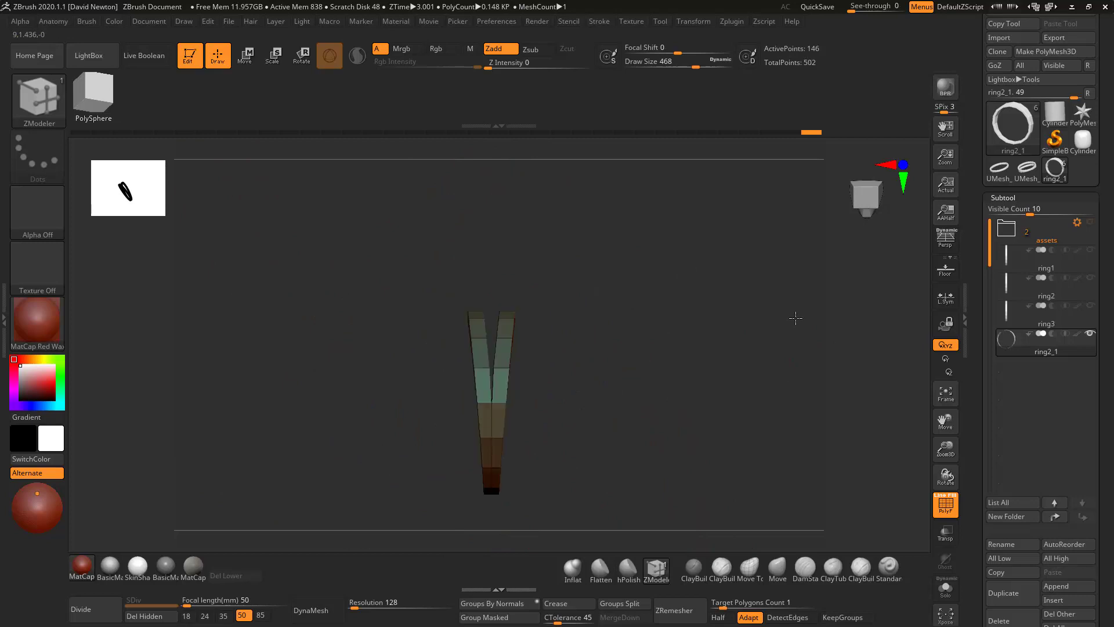
left_click_drag(606, 364, 733, 359, "shift")
- Turn off double-sided display for ring2_1 and flip its surface normals
left_click_drag(1109, 493, 1112, 400)
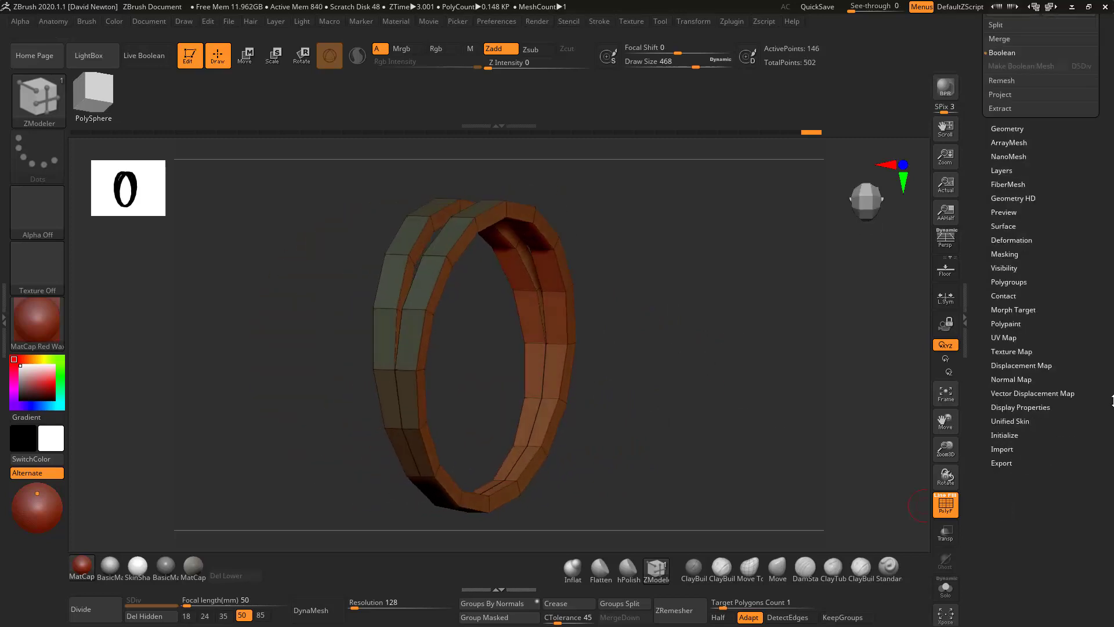
left_click(1023, 406)
left_click(1014, 433)
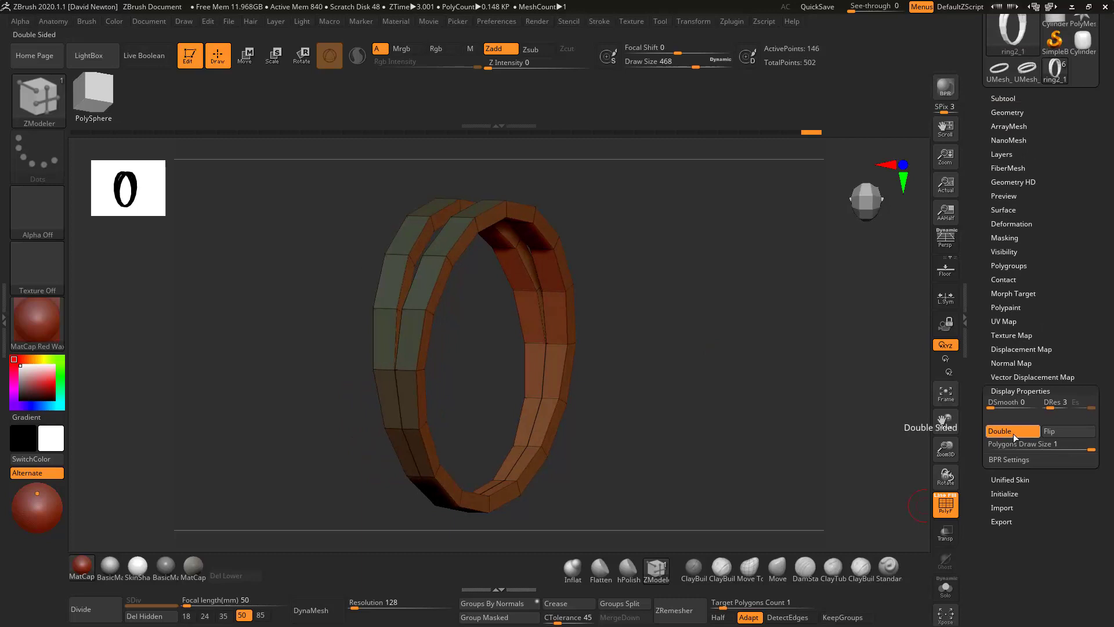
left_click(1013, 434)
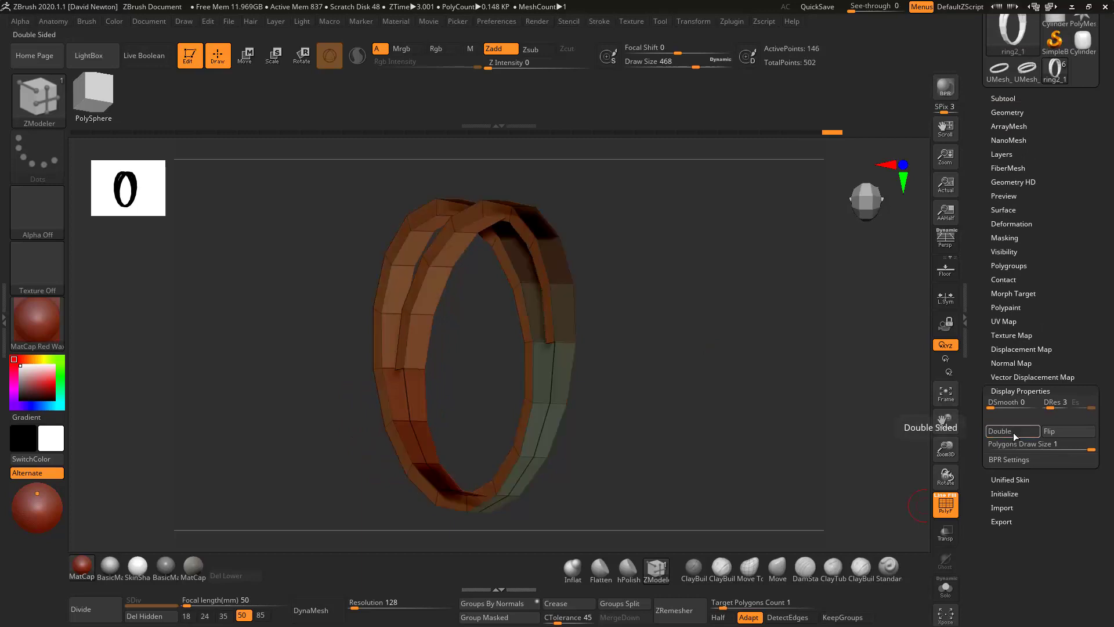
left_click(1062, 432)
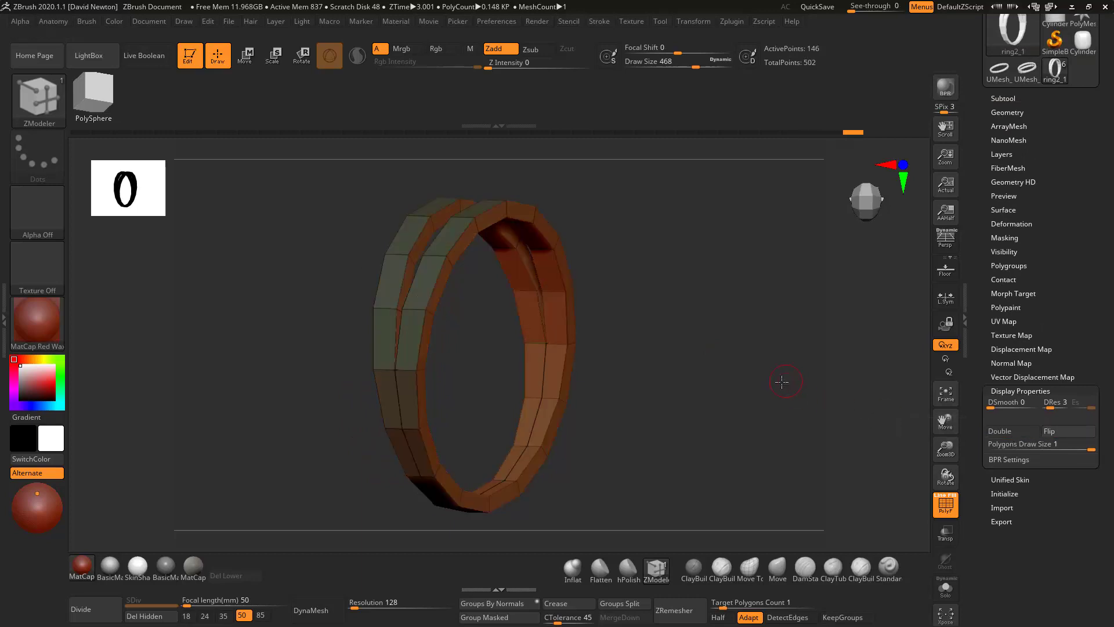
- Subdivide ring2_1 to level 3 to preview the smoothed shape, and undo the subdivisions
mouse_move(786, 378)
left_mouse_down()
mouse_move(682, 413)
mouse_move(758, 398)
mouse_move(755, 389)
mouse_move(800, 373)
mouse_move(794, 379)
left_mouse_up()
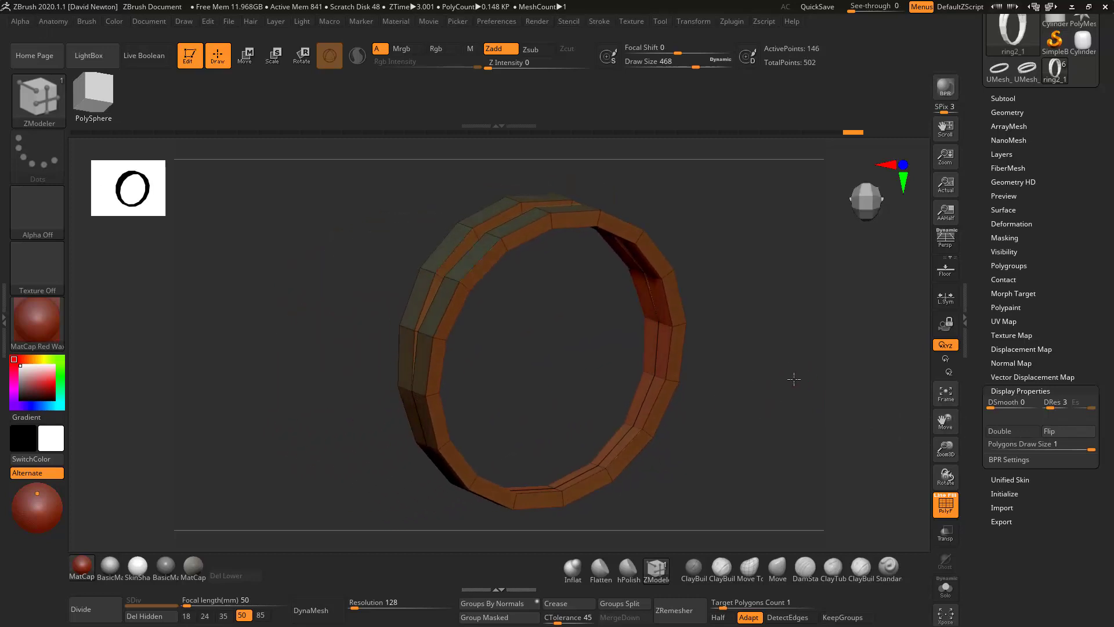
left_click(103, 614)
left_click(103, 613)
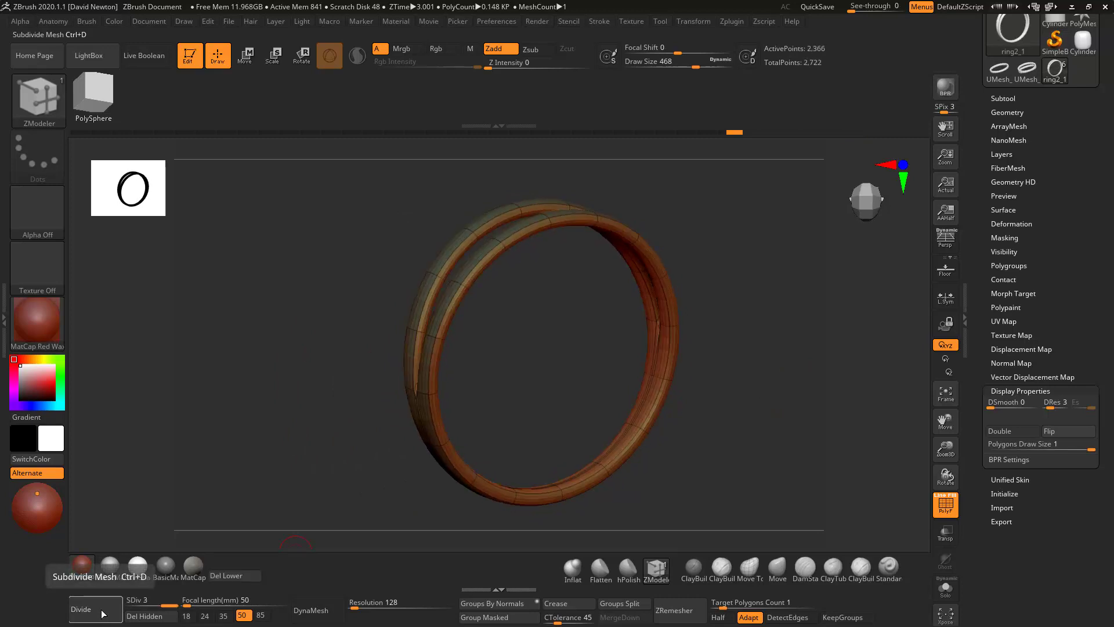
key("ctrl+z")
key("ctrl+z")
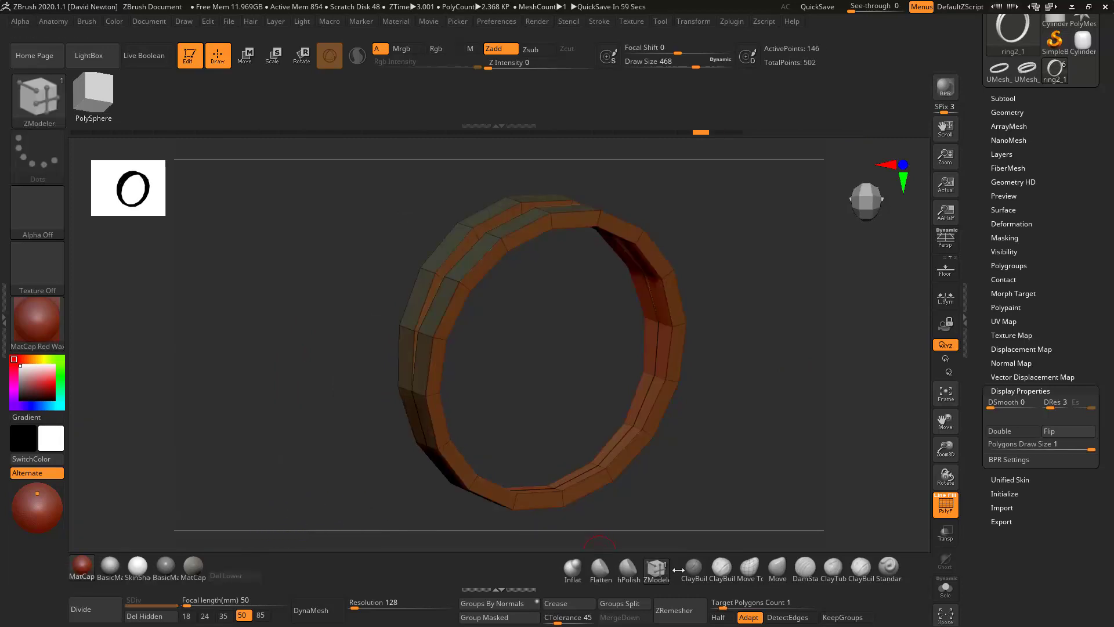
- Bevel the inner and outer border edge loops of the split ring with the EdgeLoop Complete target, using a single row and linear edge
key("space")
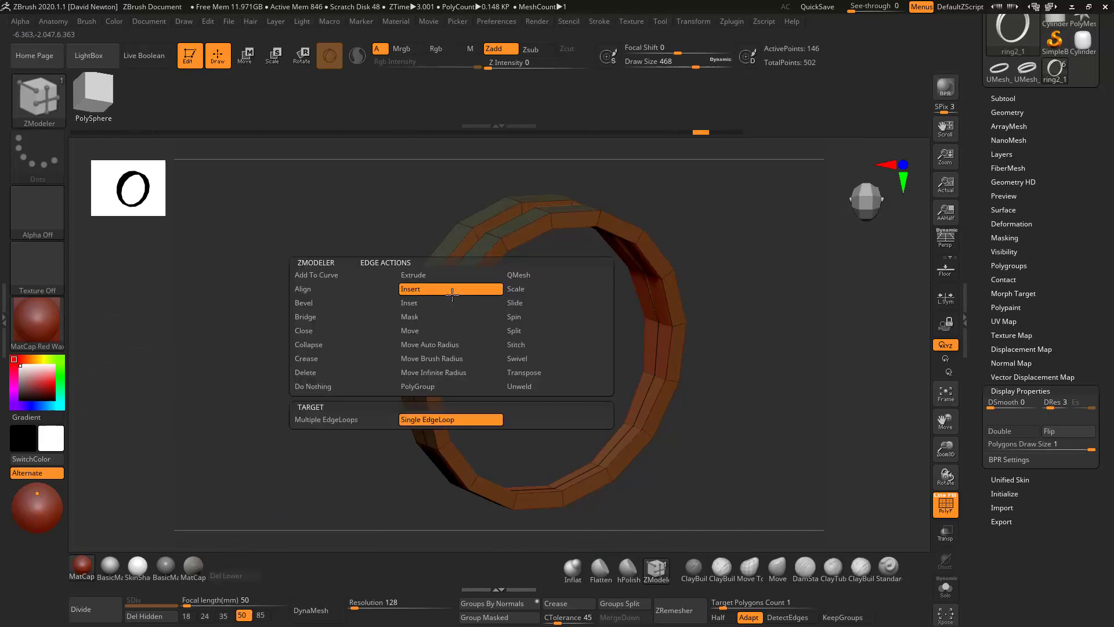
left_click(350, 302)
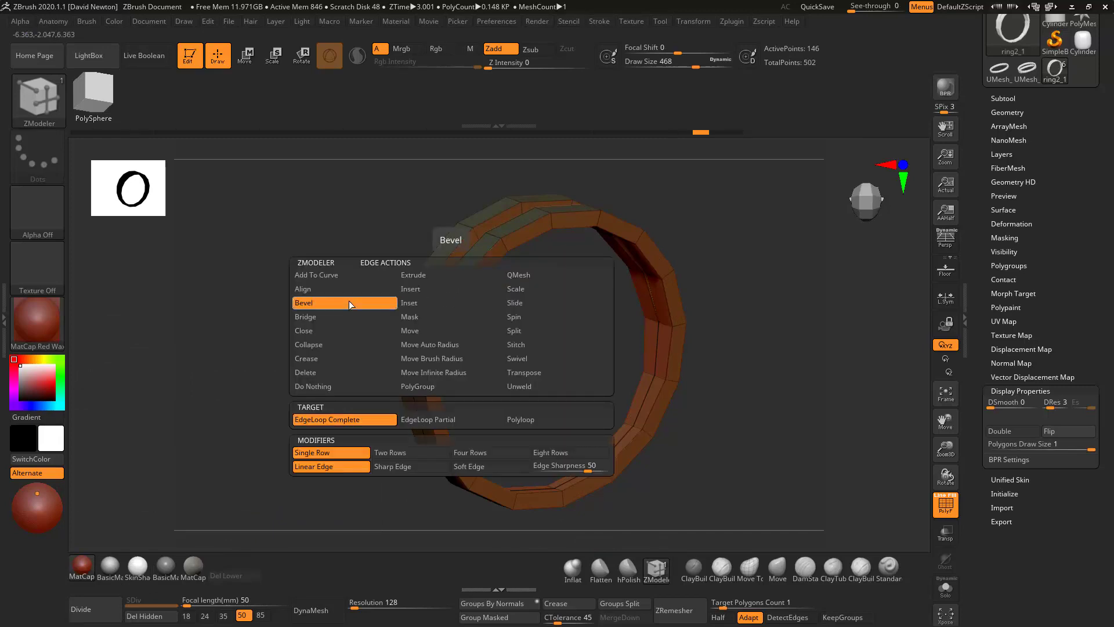
left_click(450, 298)
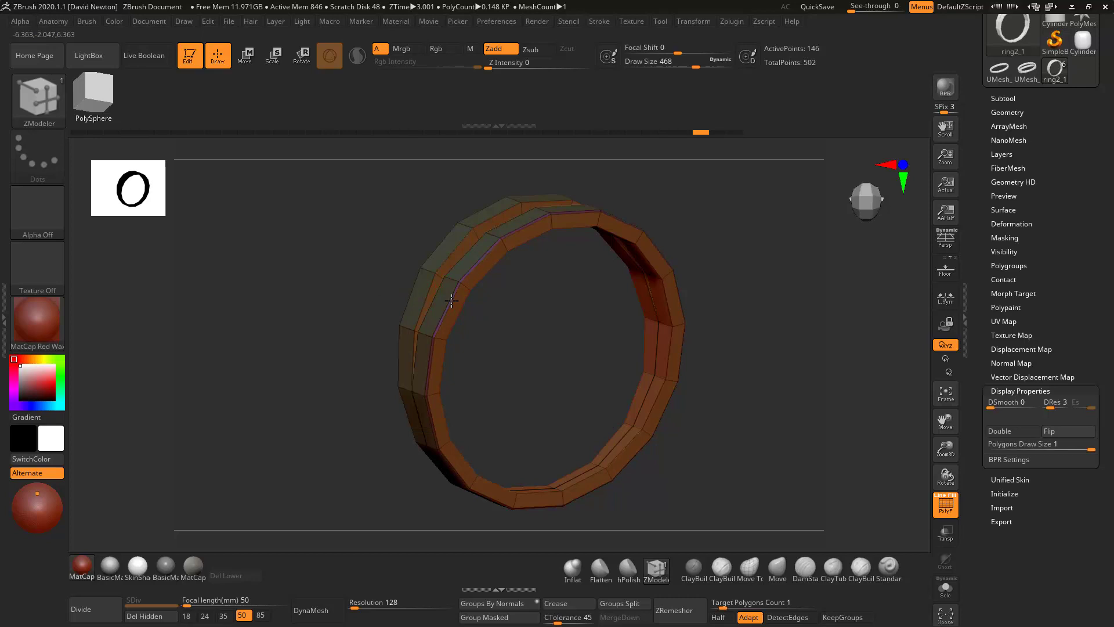
left_click_drag(314, 330, 386, 302)
left_click(396, 299)
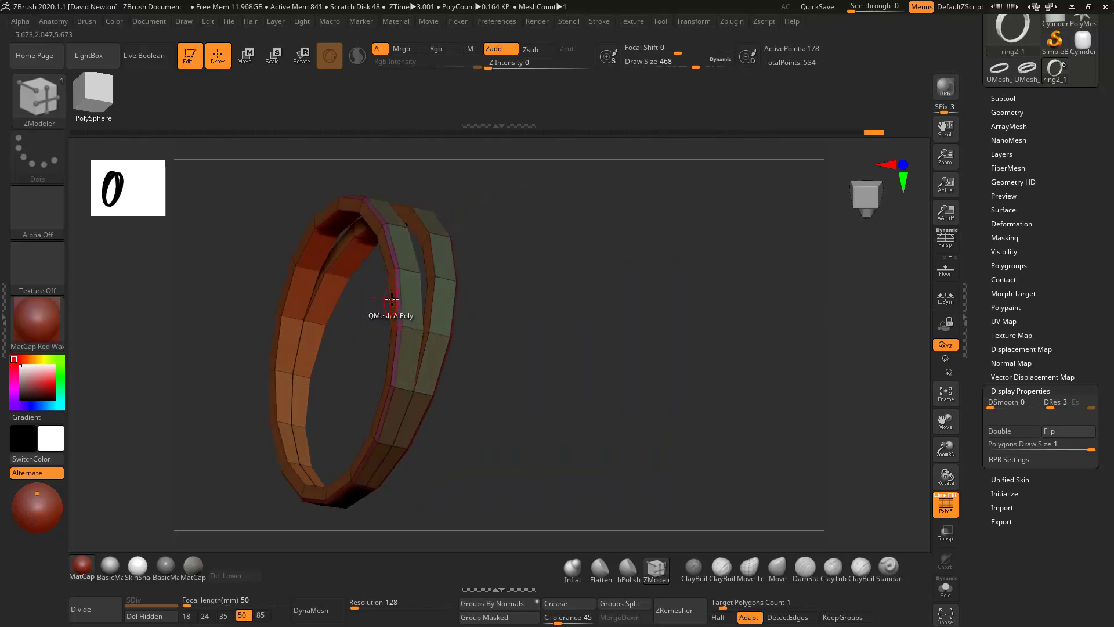
left_click(390, 290)
left_click_drag(534, 375, 408, 294)
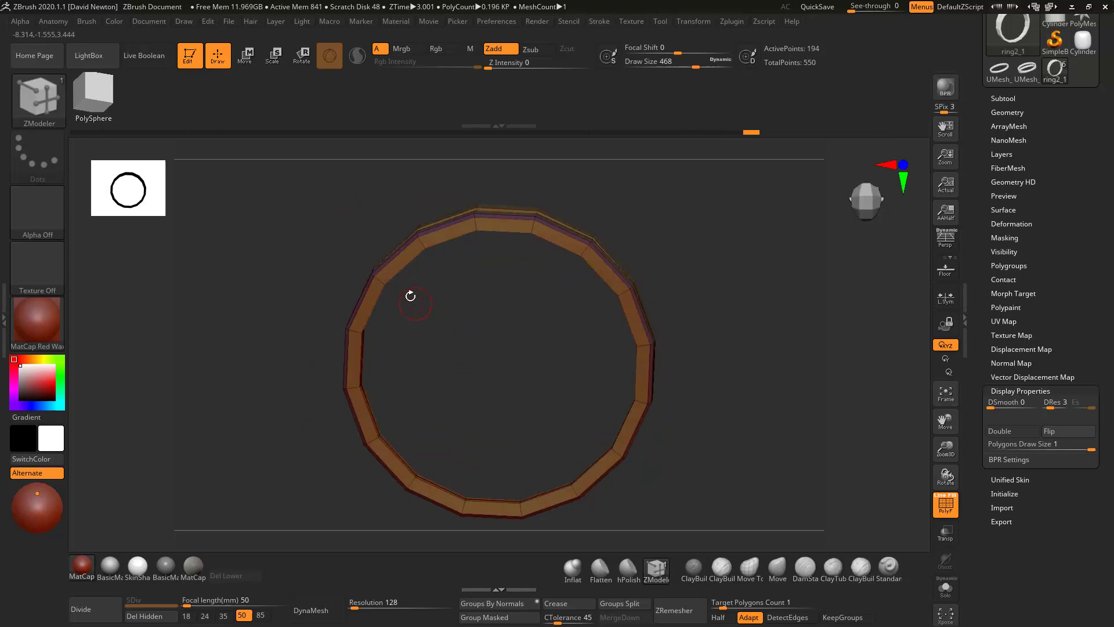
left_click(401, 271)
left_click_drag(697, 368, 664, 403)
left_click(467, 301)
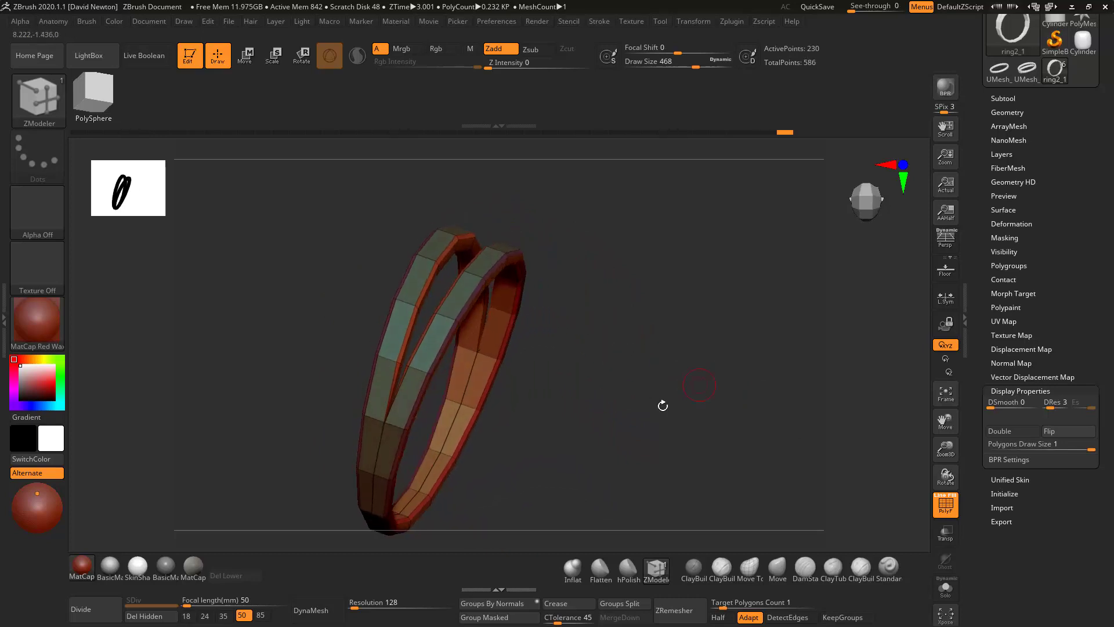
- Subdivide the bevelled ring2_1 to level 5 and turn off the polygon wireframe to check the smoothed split
left_click(93, 614)
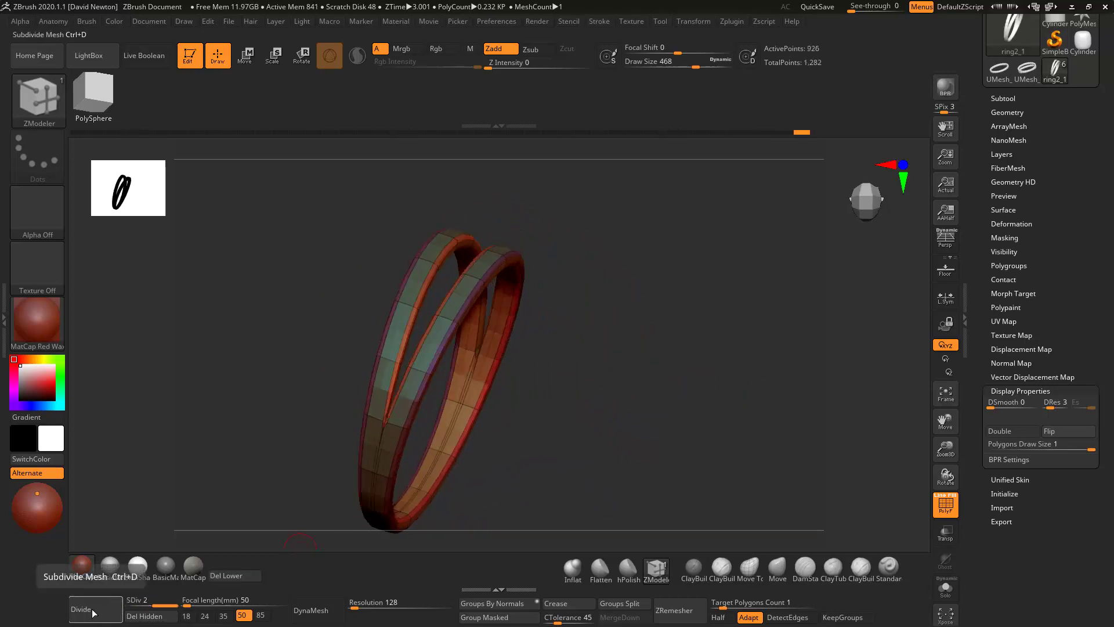
left_click(93, 612)
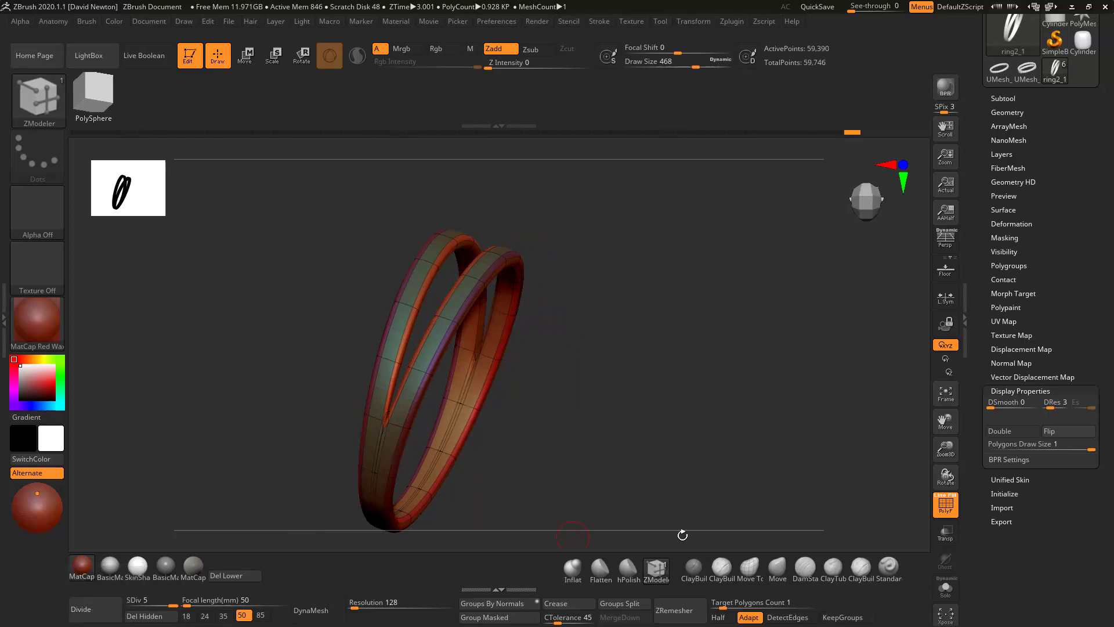
left_click(943, 506)
left_click_drag(800, 432, 714, 389)
key("shift")
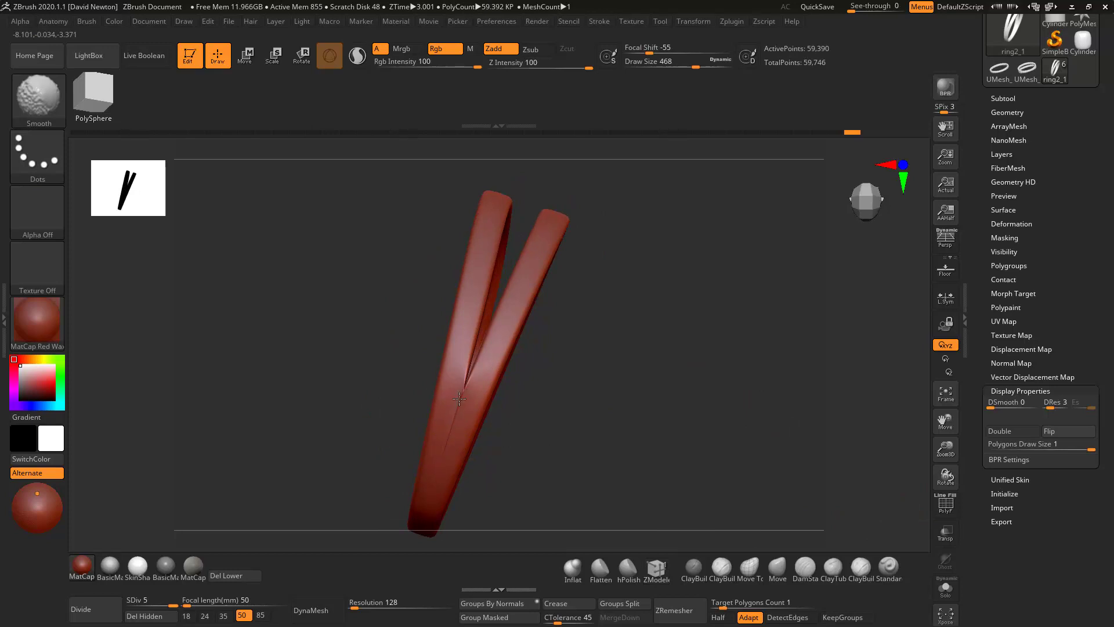
left_click_drag(684, 443, 664, 428)
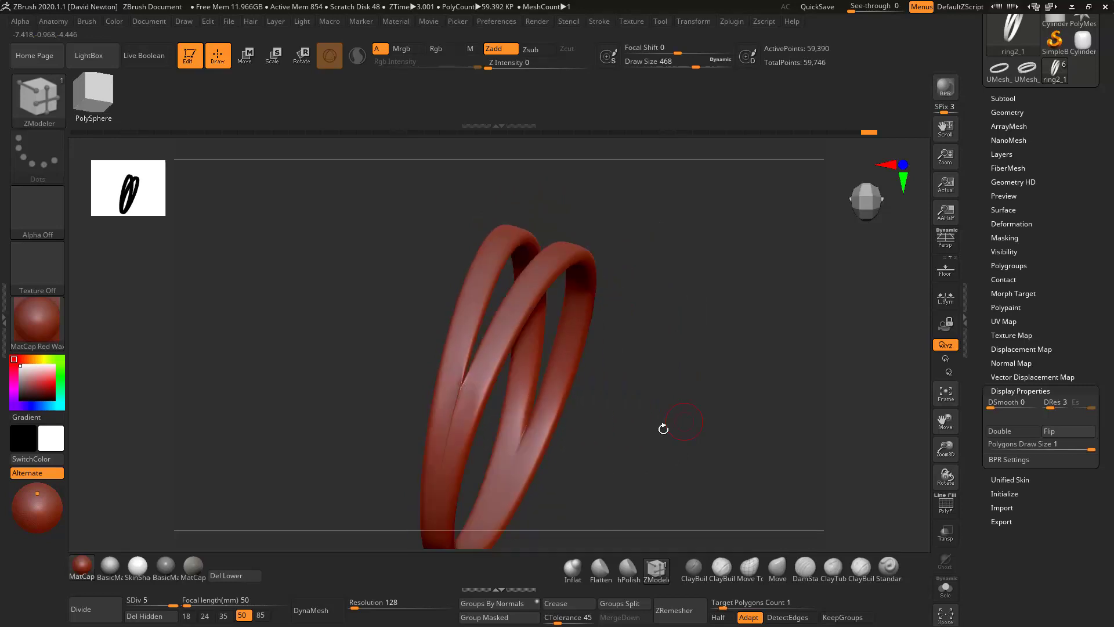
key("ctrl")
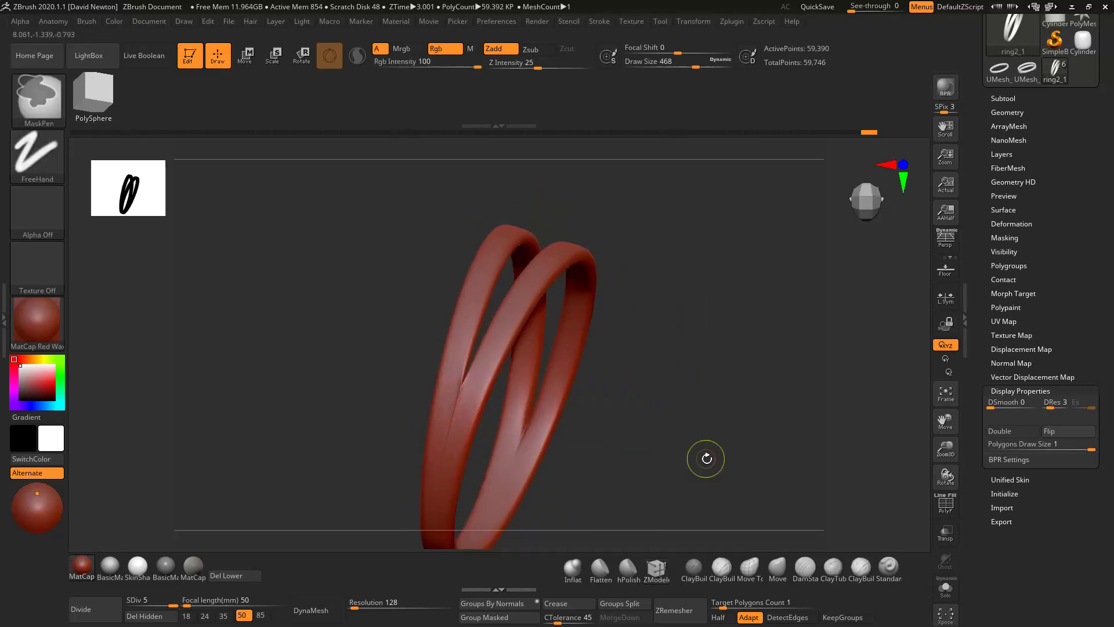
- Undo the subdivisions and the last edge loop bevel of ring2_1, and show its polygon wireframe
key("ctrl+z")
key("ctrl+z")
key("ctrl+z")
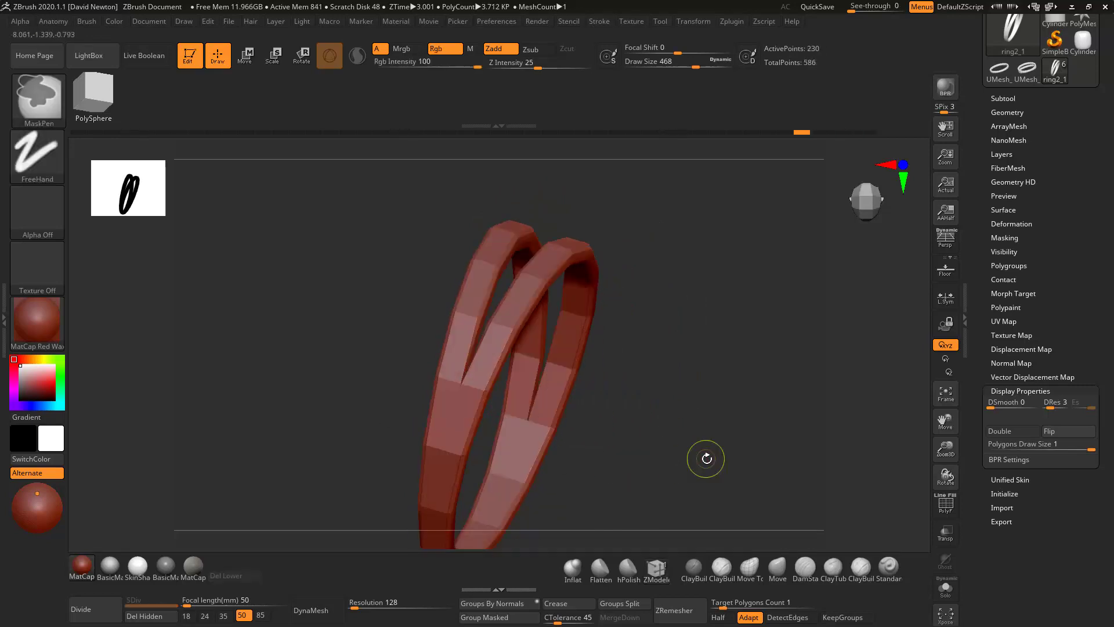
key("ctrl+z")
left_click_drag(707, 458, 739, 410, "alt")
left_click(945, 504)
left_click_drag(784, 473, 667, 423)
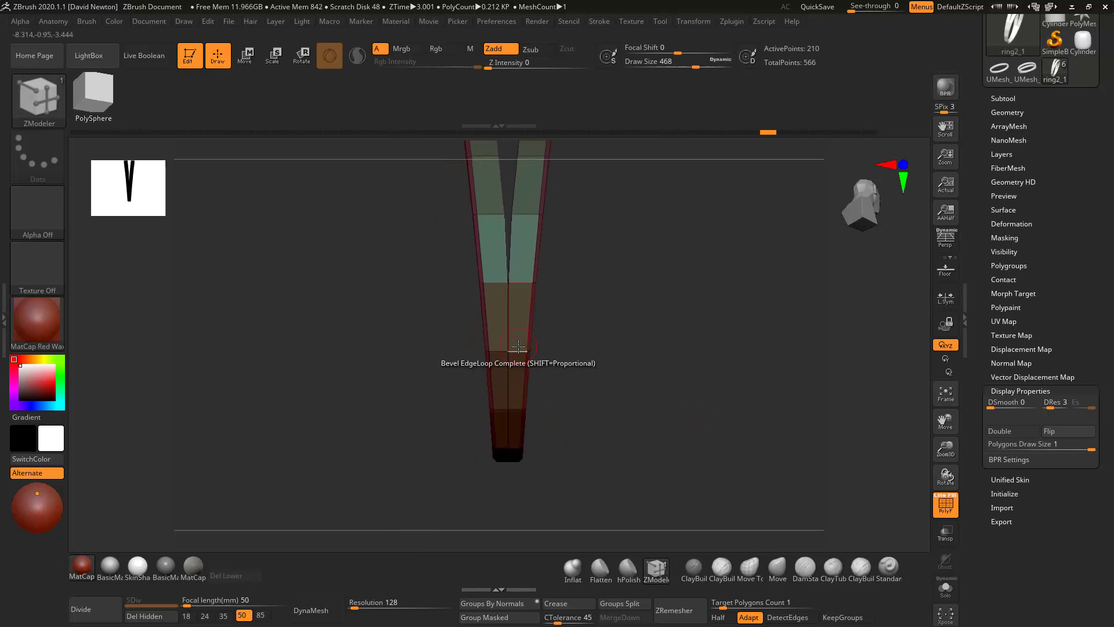
- Weld the doubled points along the centre seam below the split of ring2_1 with a weld distance of 25
left_click_drag(594, 368, 647, 408)
mouse_move(412, 228)
left_mouse_down("ctrl")
mouse_move(563, 320)
mouse_move(580, 382)
left_mouse_up("ctrl")
mouse_move(577, 455)
left_mouse_down("alt")
mouse_move(558, 312)
mouse_move(878, 510)
left_mouse_up("alt")
left_click_drag(618, 344, 836, 528, "alt")
scroll(1032, 218, "up", 1)
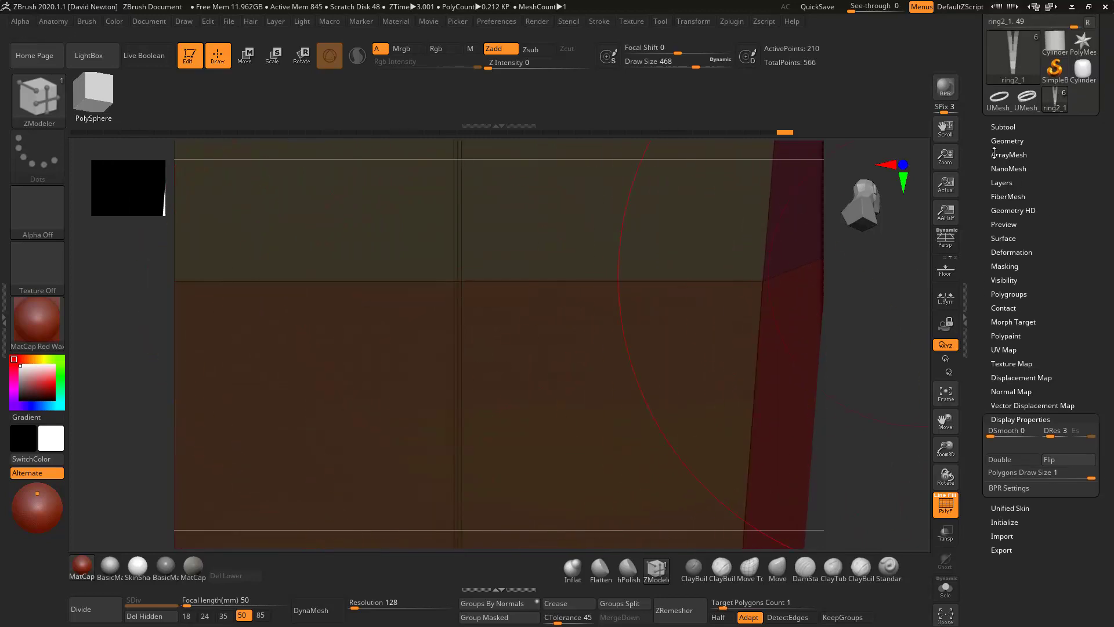
left_click(994, 141)
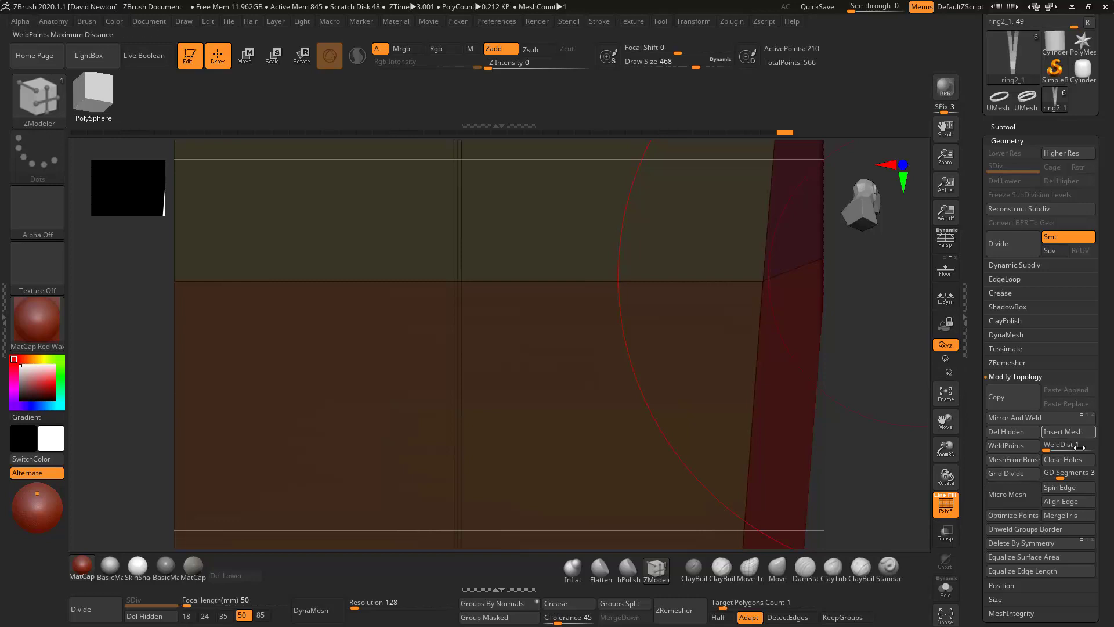
left_click(1050, 449)
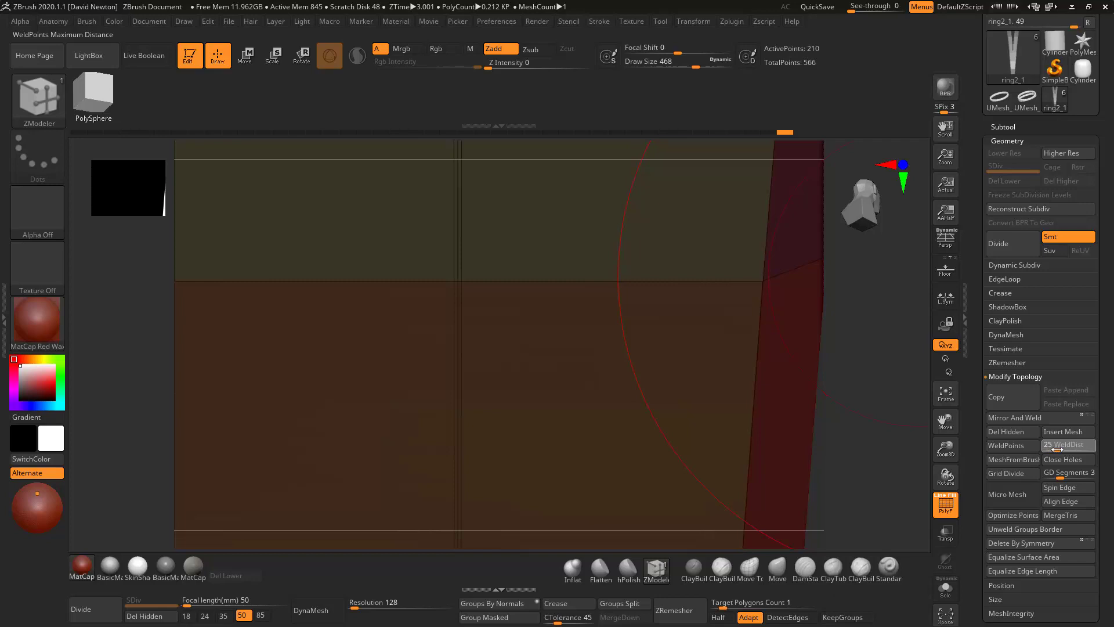
left_click(1003, 445)
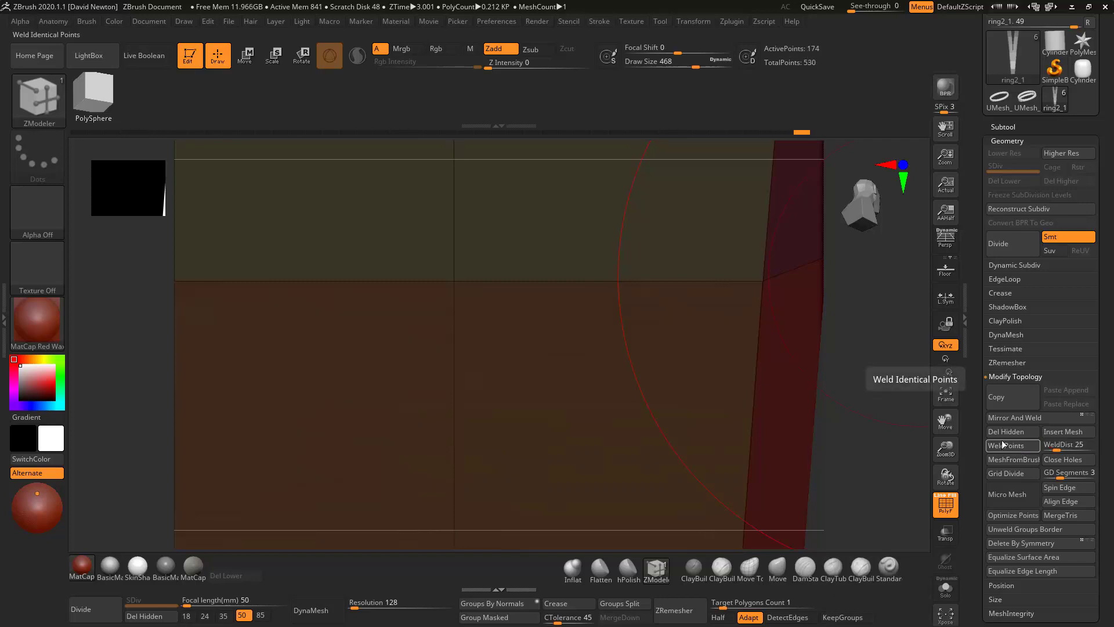
- Subdivide the welded ring2_1 to level 4 and turn off the polygon wireframe to check the smoothed split
mouse_move(828, 355)
left_mouse_down()
mouse_move(777, 304)
mouse_move(766, 402)
mouse_move(795, 308)
mouse_move(806, 490)
mouse_move(818, 506)
left_mouse_up()
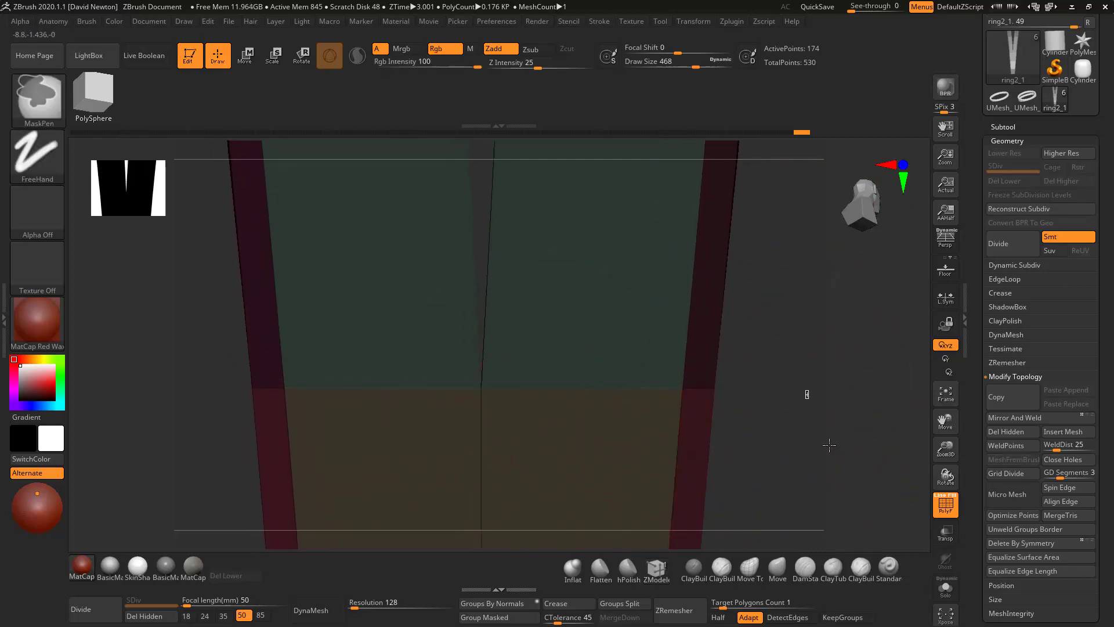
left_click_drag(828, 423, 654, 326)
left_click_drag(689, 383, 689, 149, "alt")
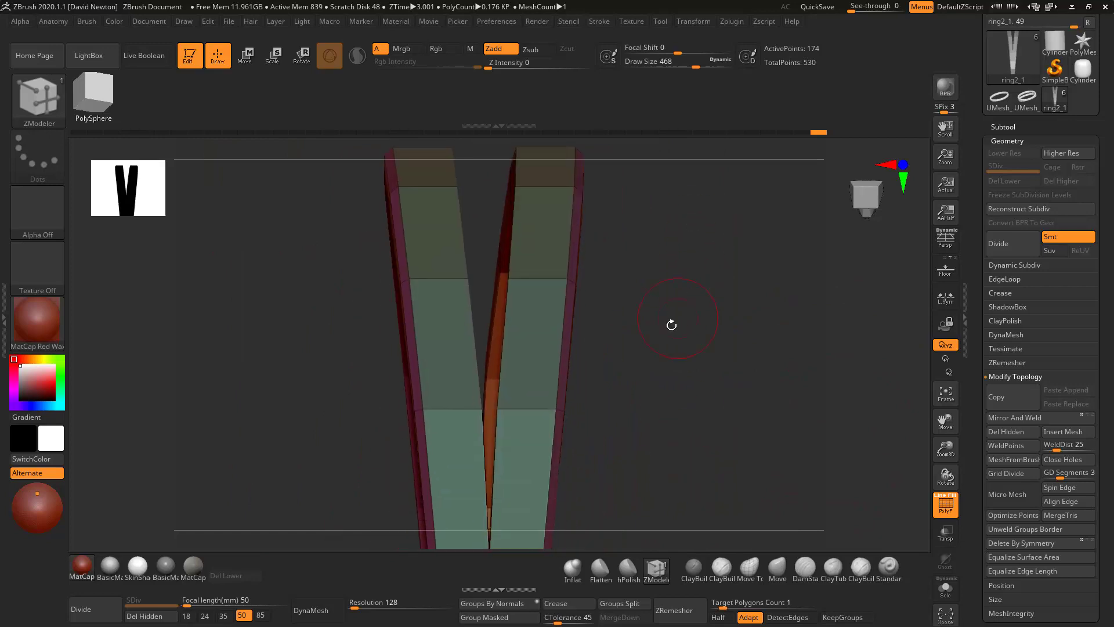
left_click(98, 610)
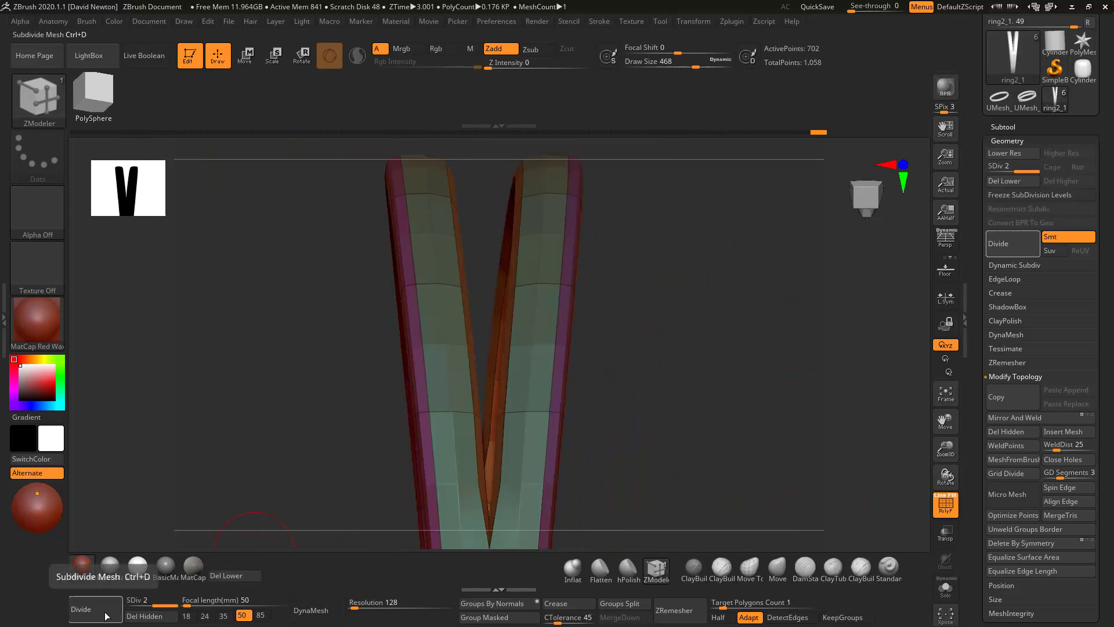
left_click(104, 614)
left_click(105, 614)
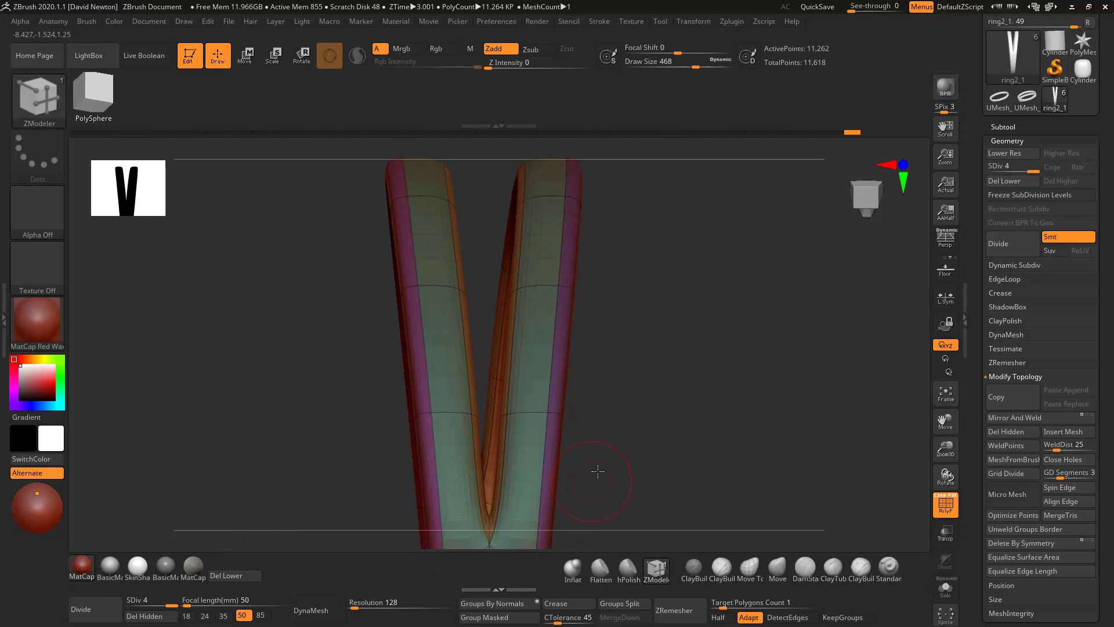
left_click_drag(596, 468, 649, 363, "alt")
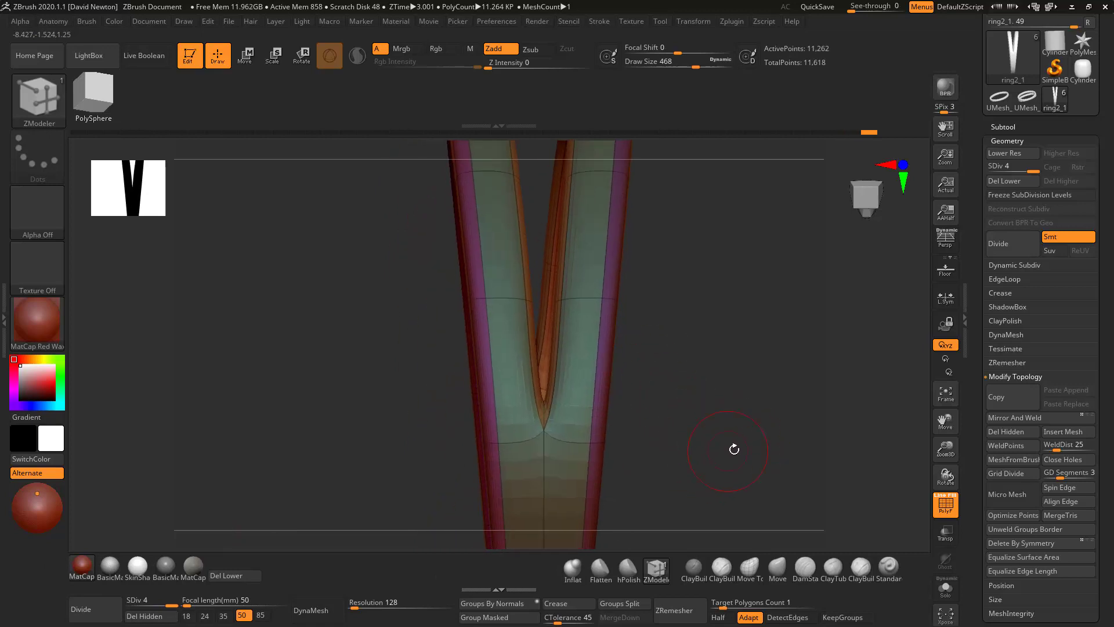
left_click(941, 502)
left_click_drag(858, 465, 634, 282, "alt")
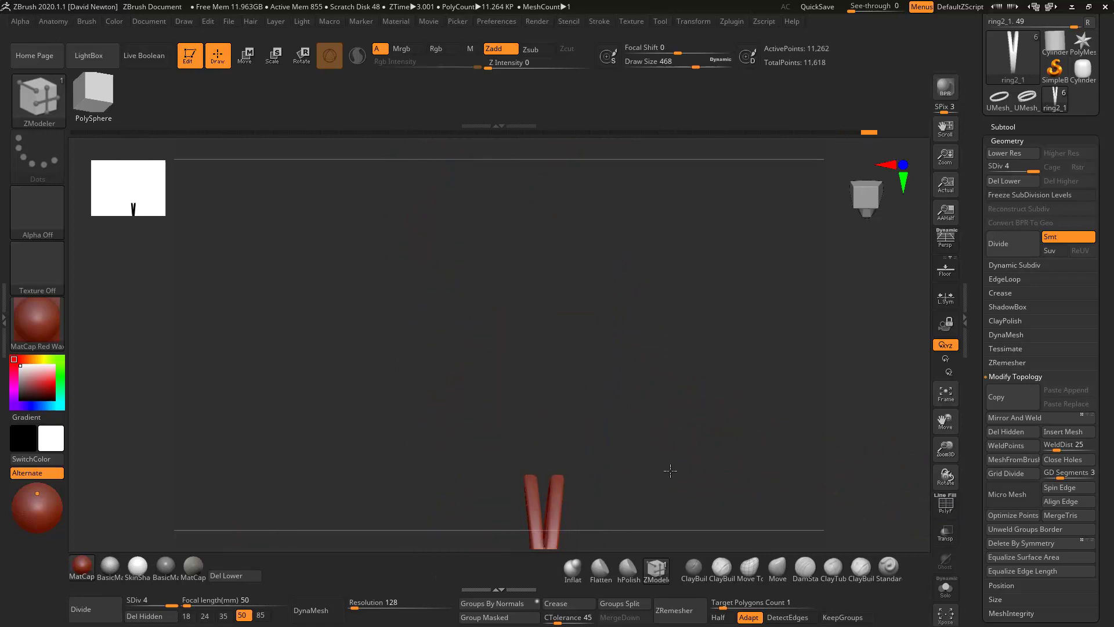
left_click_drag(669, 470, 751, 396, "alt")
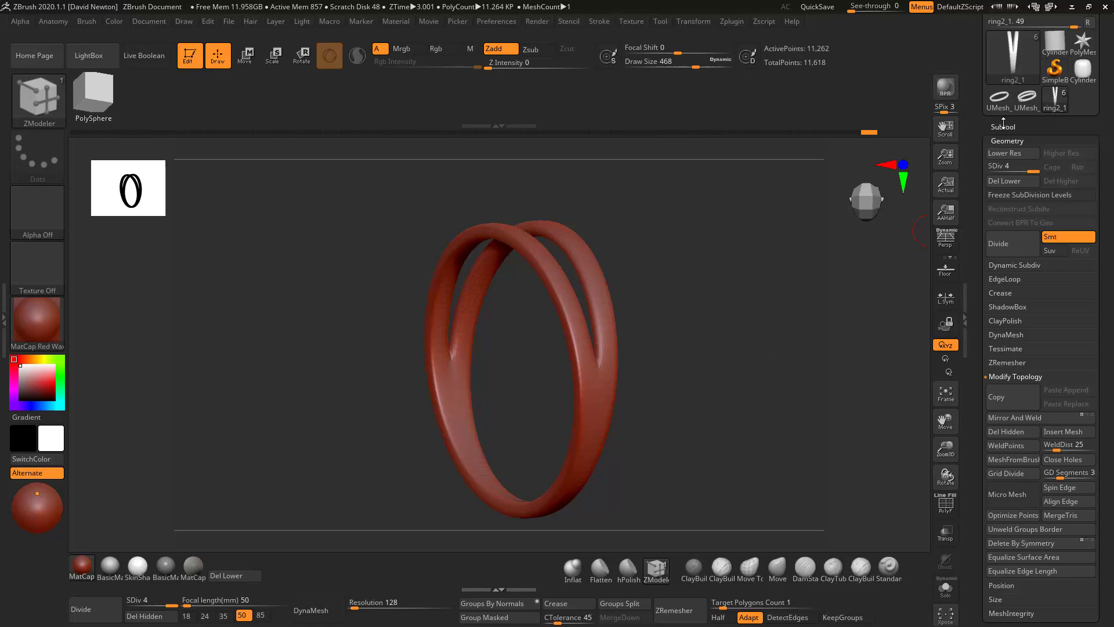
- Return ring2_1 to undo history state 13 and turn on the polygon wireframe
left_click(415, 131)
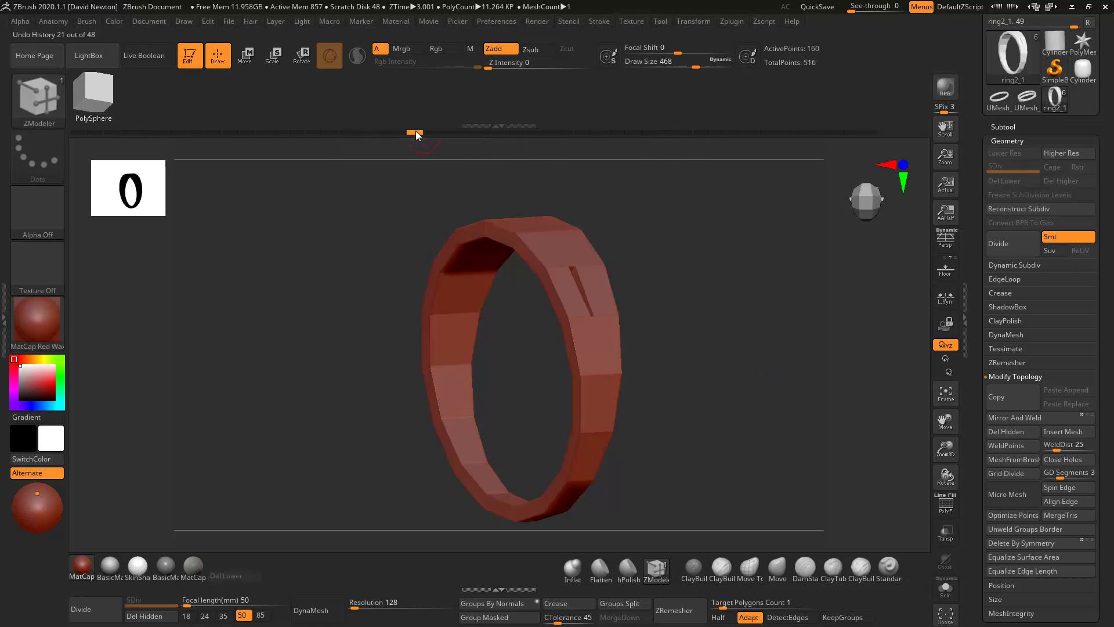
left_click(347, 132)
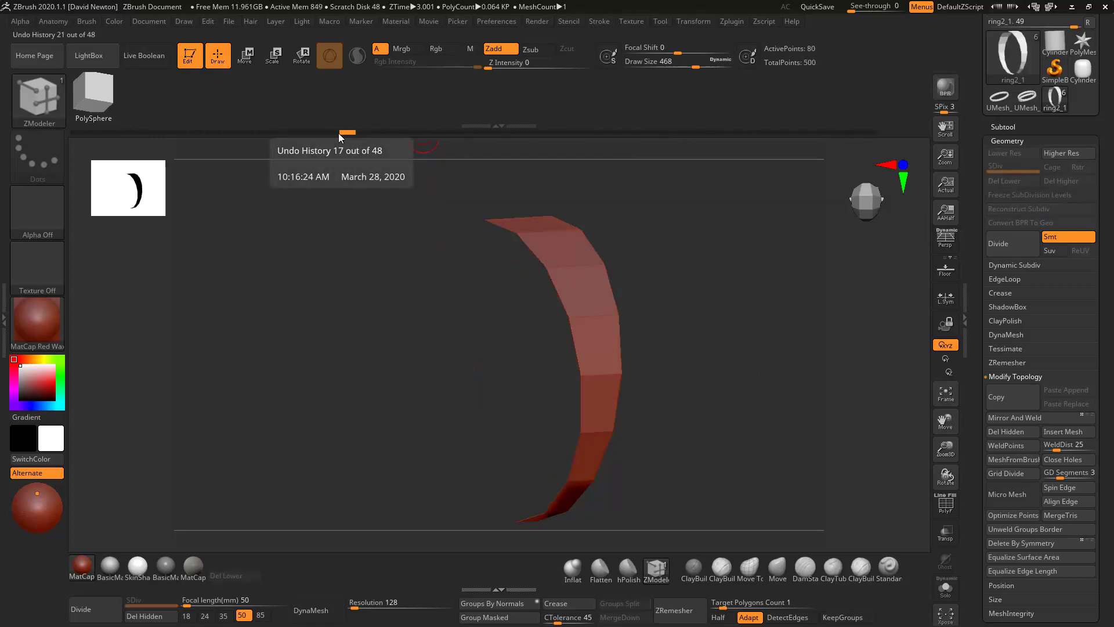
left_click(281, 132)
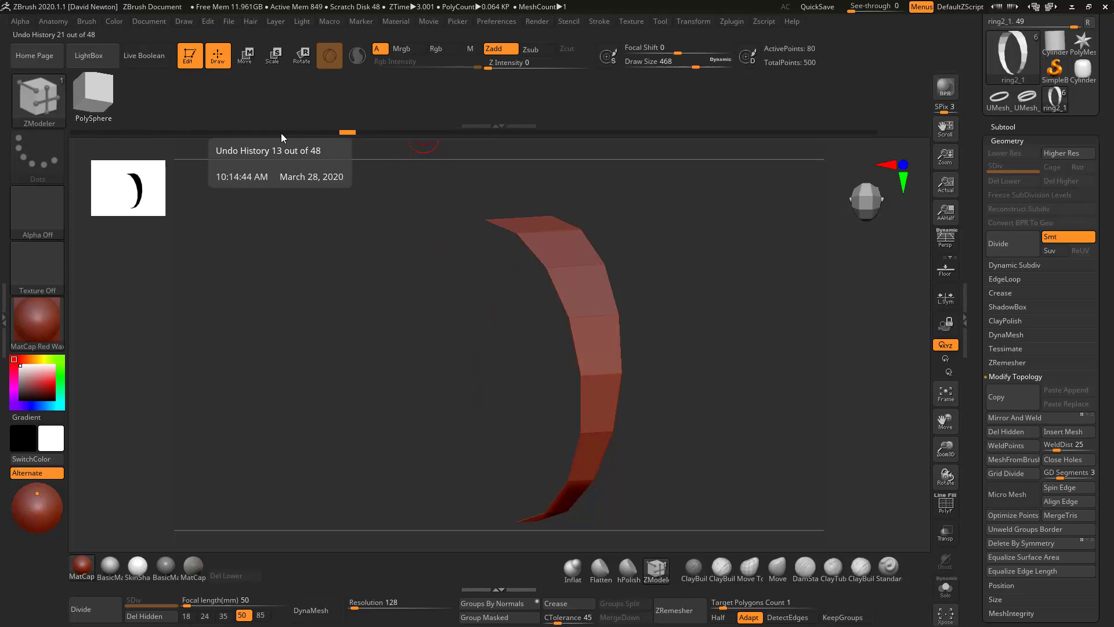
left_click(946, 506)
mouse_move(813, 443)
left_mouse_down()
mouse_move(766, 443)
mouse_move(786, 440)
mouse_move(761, 413)
mouse_move(734, 410)
mouse_move(823, 404)
left_mouse_up()
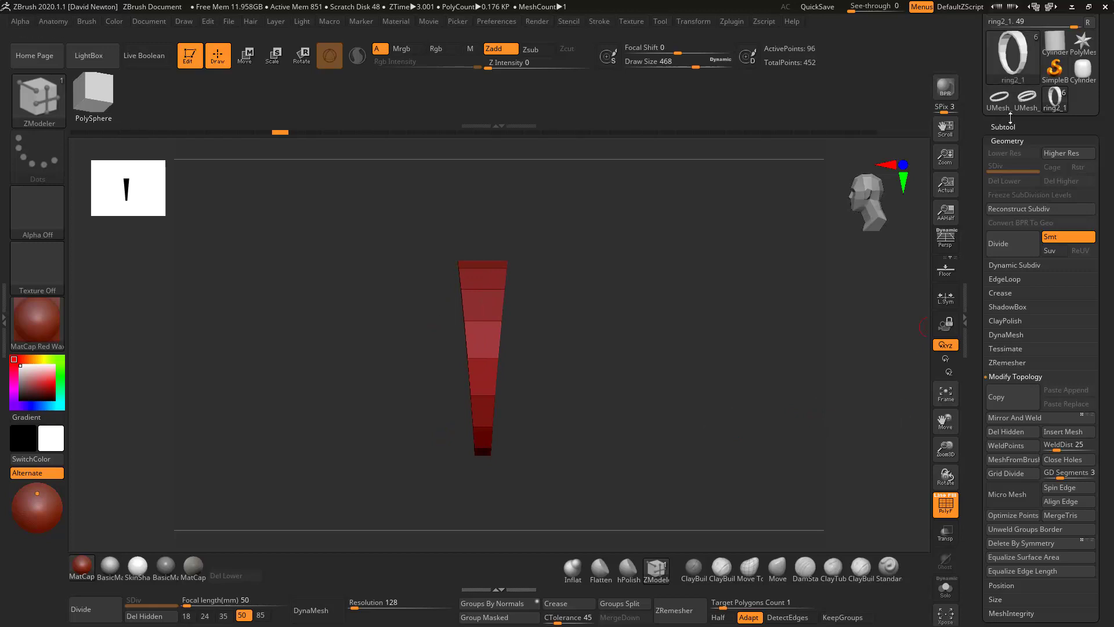
- Load the Cube3D primitive as a separate tool and convert it to a PolyMesh3D
left_click(1003, 127)
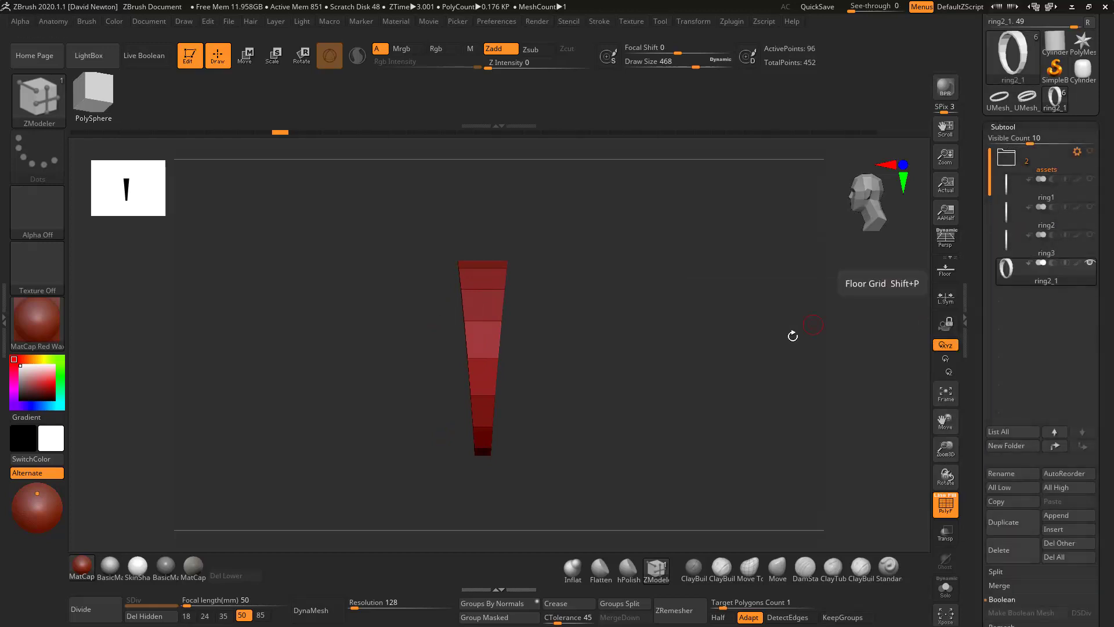
left_click_drag(1110, 461, 1109, 427)
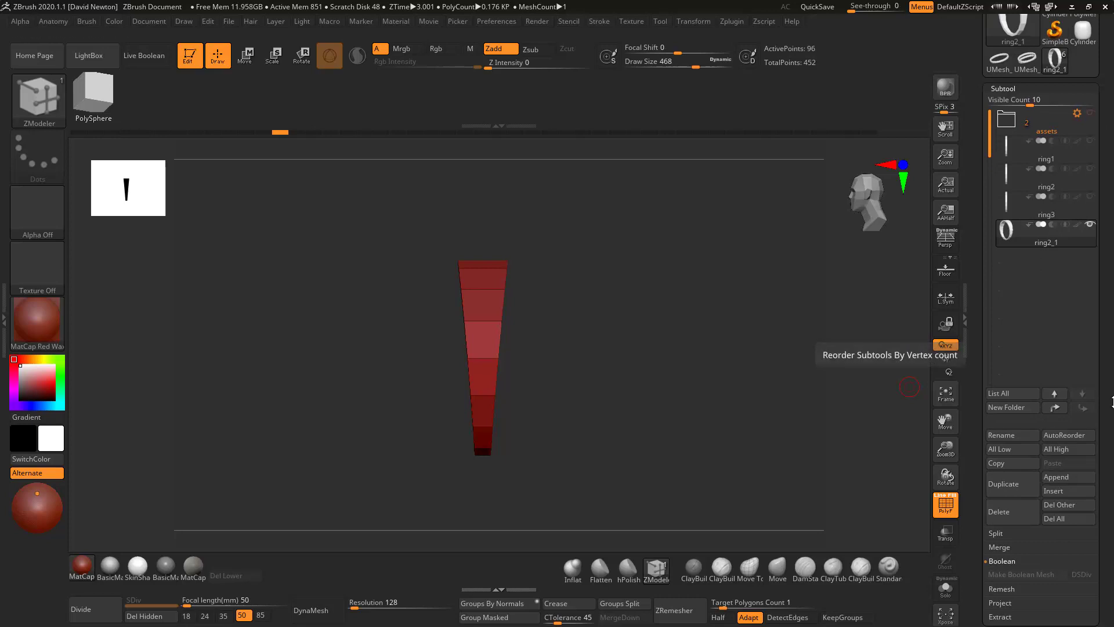
left_click(1063, 477)
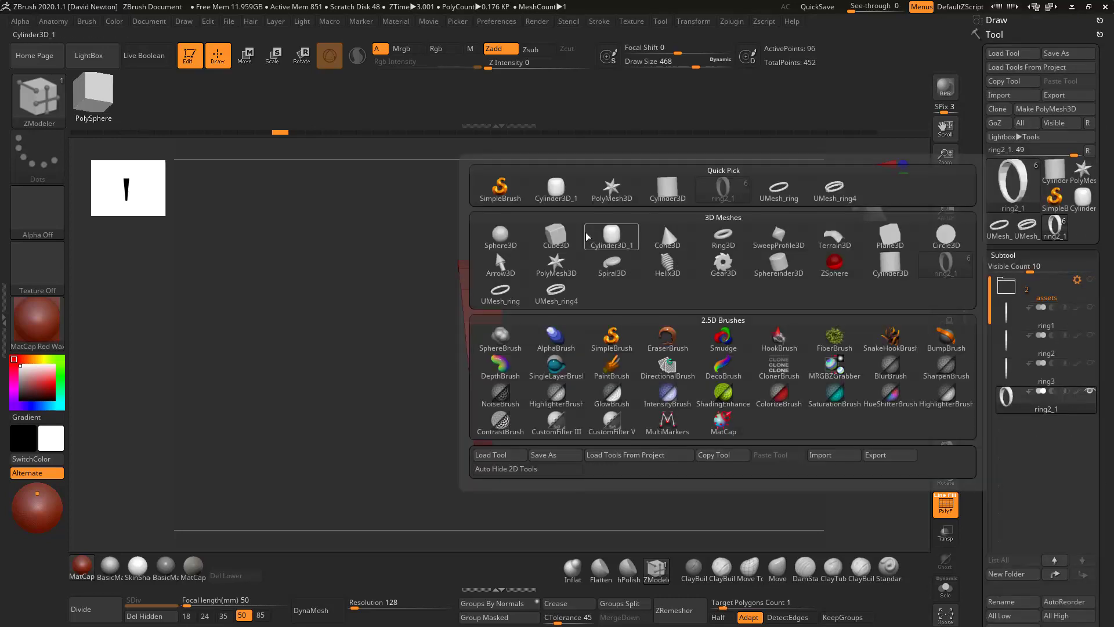
left_click(555, 236)
right_click_drag(691, 376, 812, 476, "ctrl")
left_click(1062, 109)
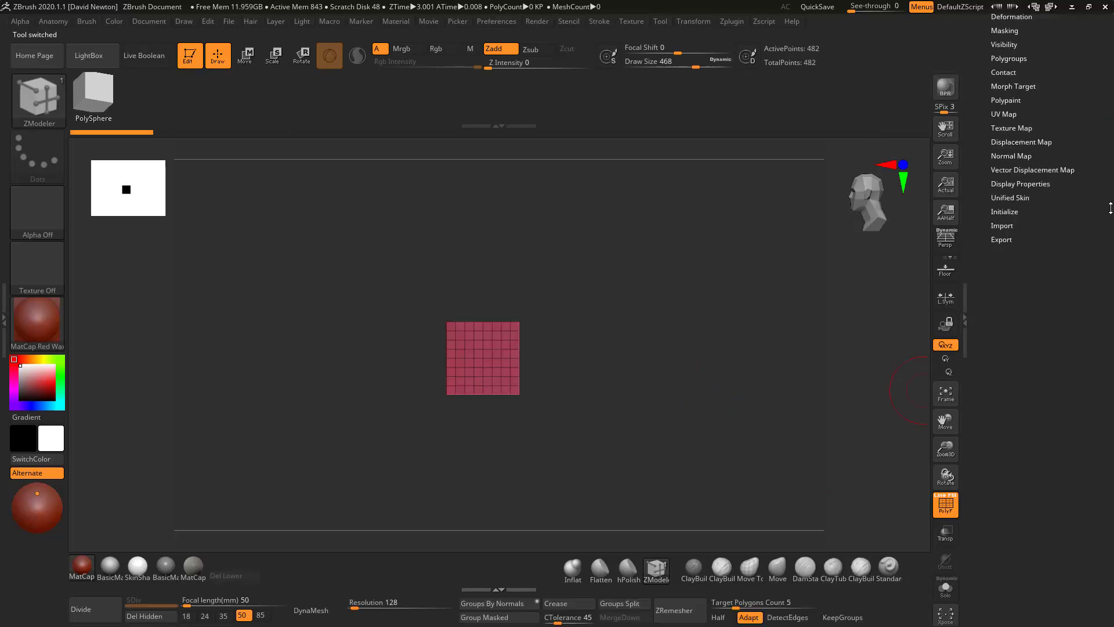
- Initialize the cube as a QCube with X, Y and Z resolution 1, and assign it a single polygroup
left_click(1004, 211)
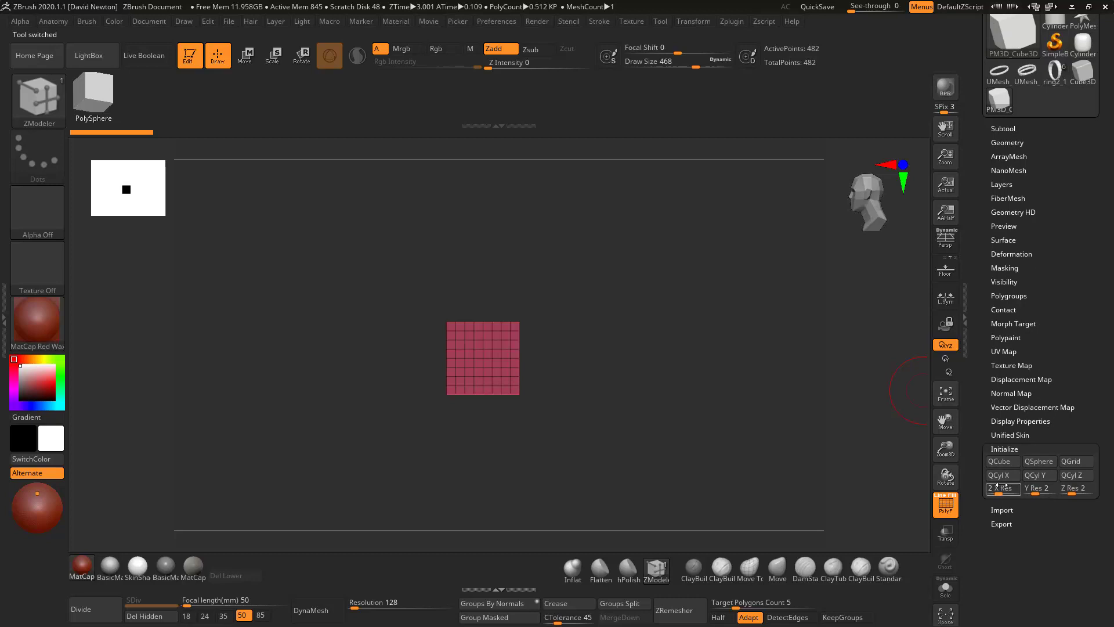
left_click_drag(988, 495, 989, 495)
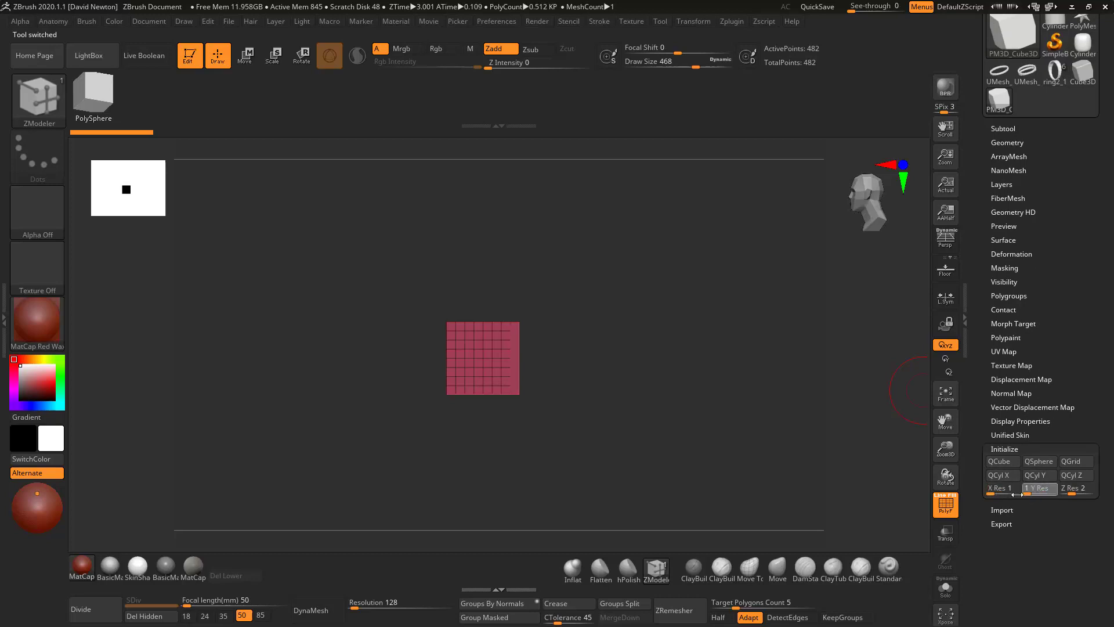
left_click(1003, 462)
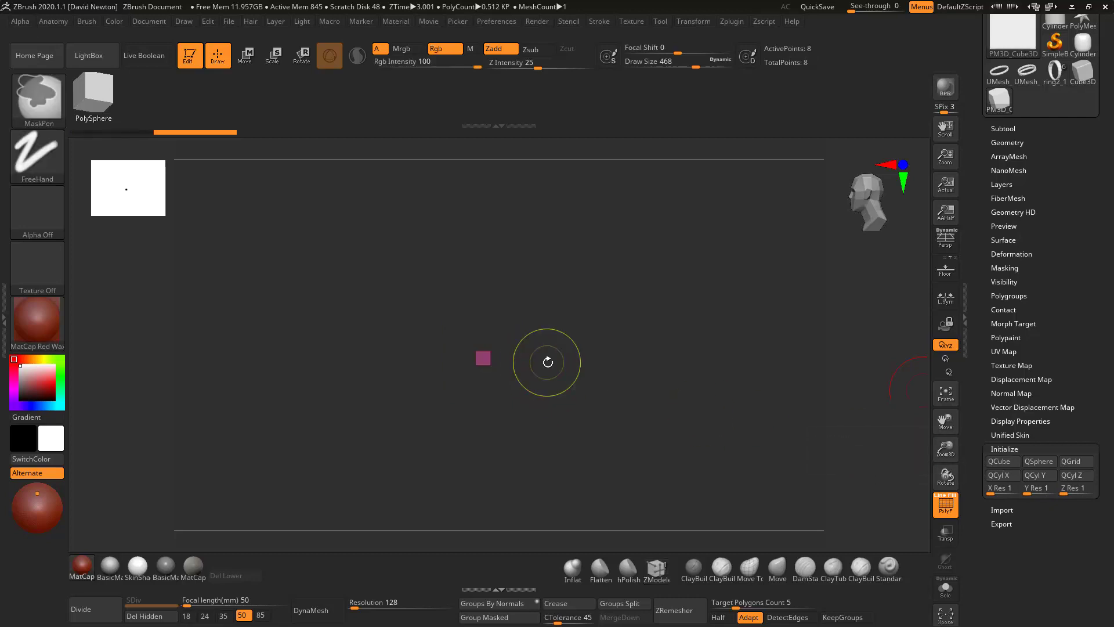
key("ctrl+w")
left_click_drag(548, 362, 595, 343)
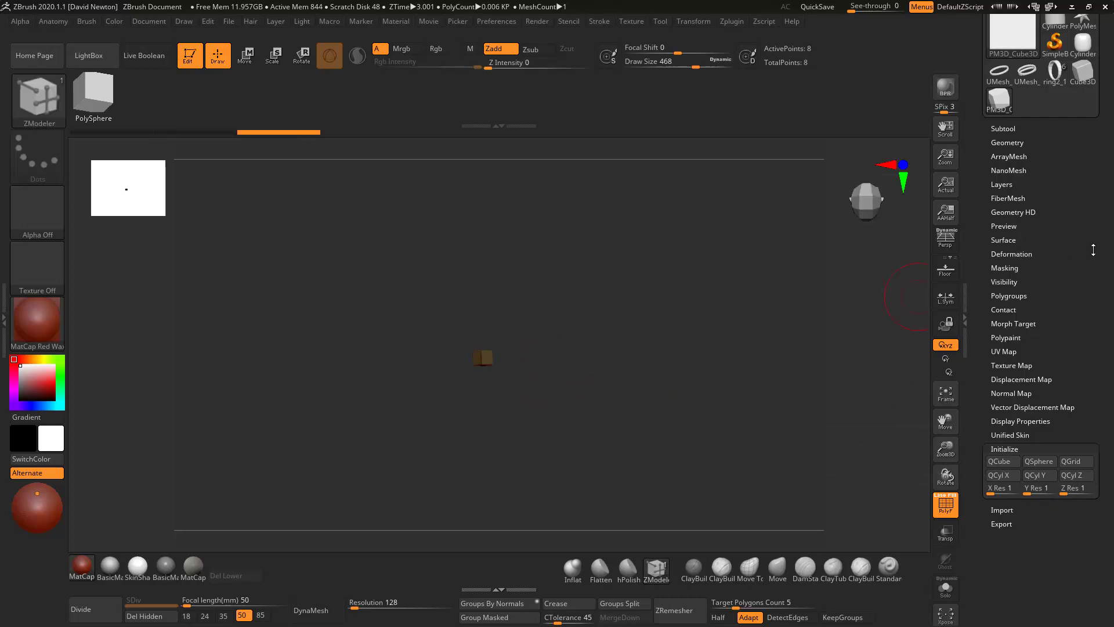
- Rename the cube subtool as cutthrough
left_click_drag(1094, 249, 1094, 305)
left_click(1004, 185)
left_click_drag(1110, 362, 1110, 173)
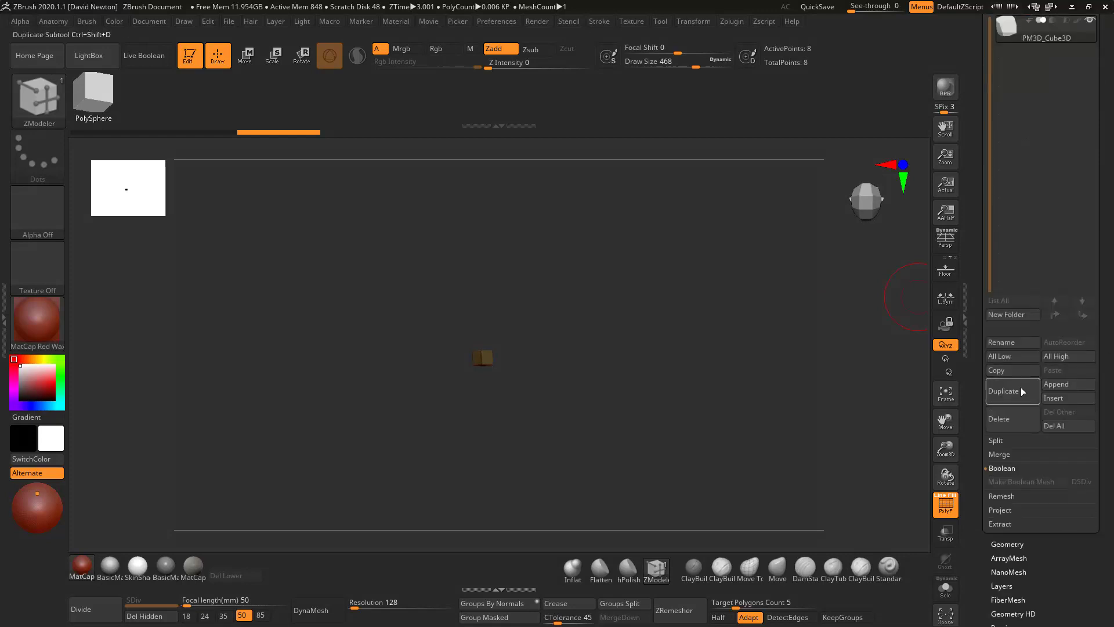
left_click(1015, 344)
type("cu")
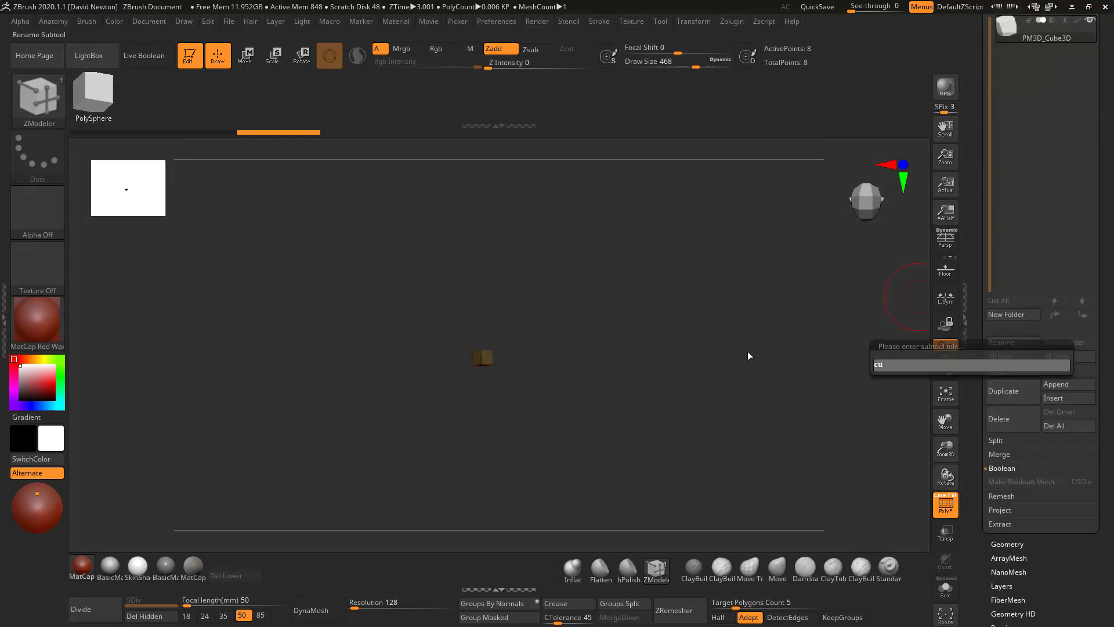
type("tthrough")
key("Return")
scroll(1077, 299, "up", 5)
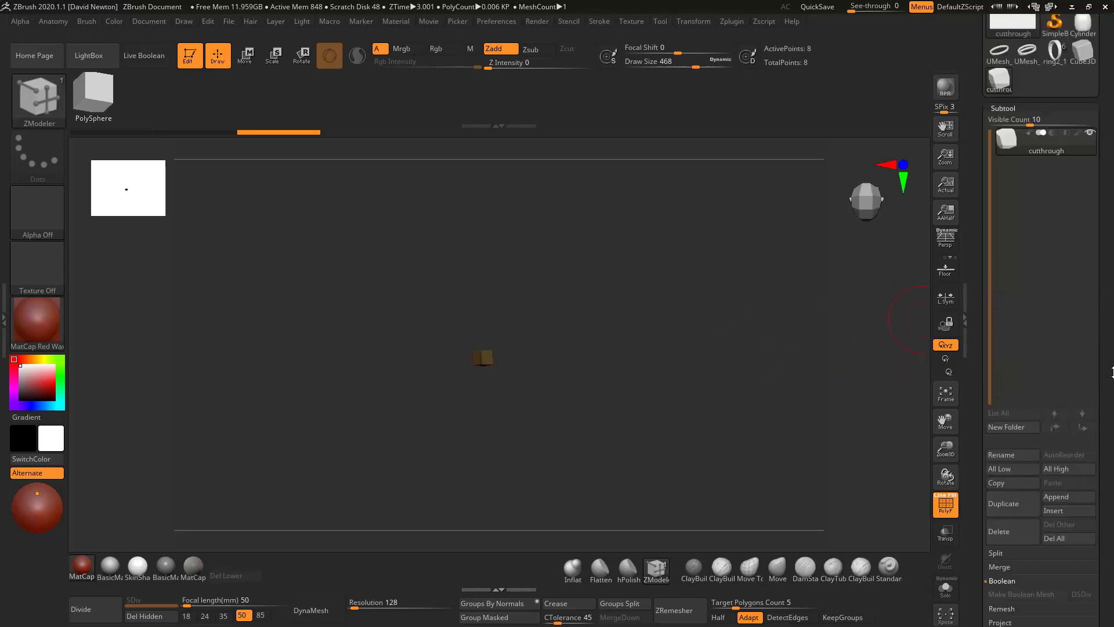
- Switch back to the ring2_1 tool, append cutthrough as a subtool and select it
left_click(1055, 226)
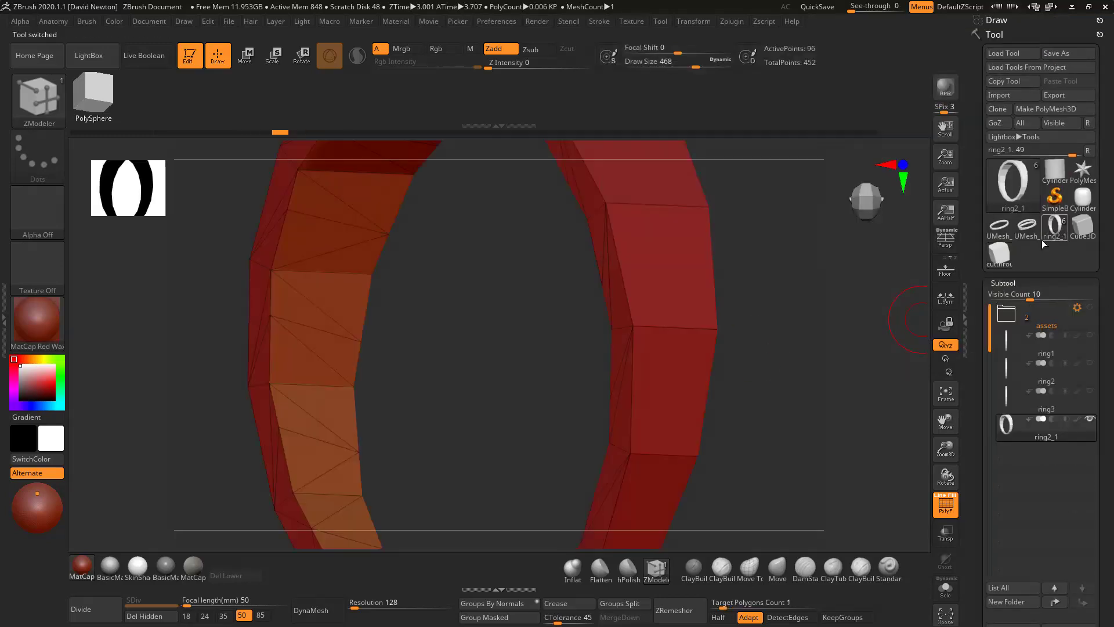
scroll(1068, 354, "down", 5)
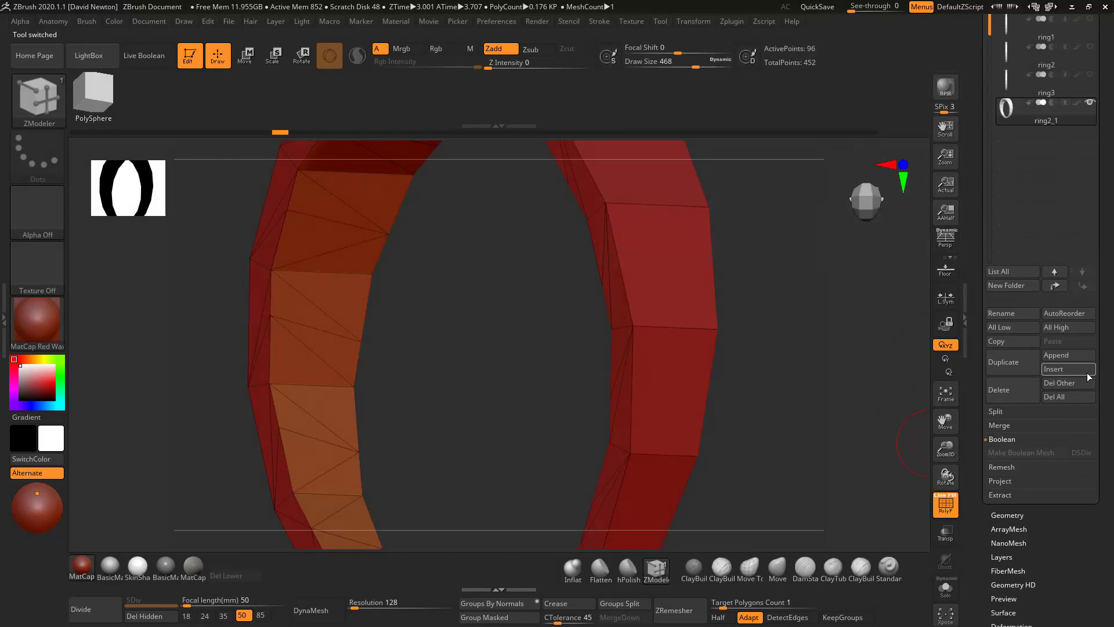
left_click(1068, 354)
left_click(1001, 364)
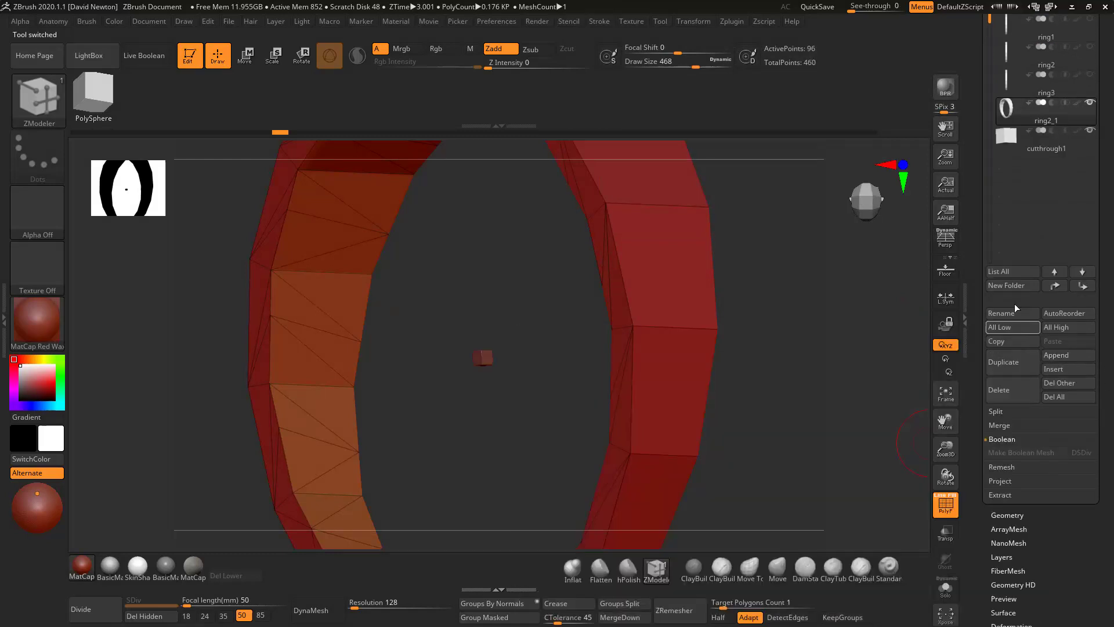
left_click(1010, 141)
- Scale the cutthrough1 cube into a long, narrow bar centred on the ring band
mouse_move(814, 438)
left_mouse_down()
mouse_move(721, 378)
mouse_move(619, 433)
mouse_move(411, 346)
mouse_move(541, 252)
left_mouse_up()
left_click(279, 67)
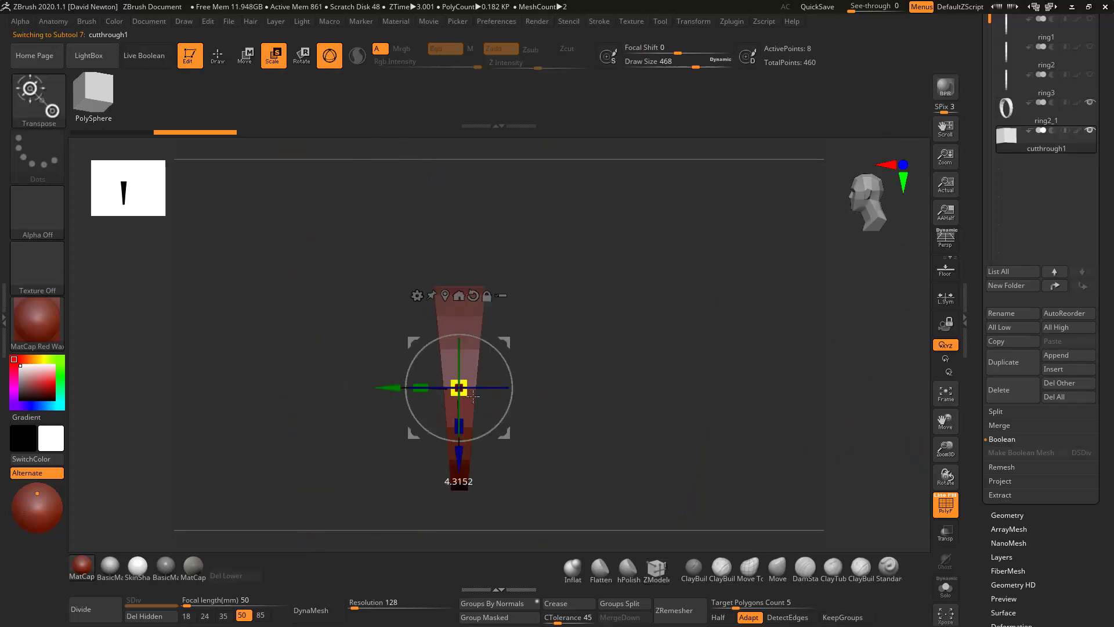
left_click_drag(473, 395, 475, 542)
- Isolate cutthrough1, mask everything except its lower end, and centre the transform gizmo on the unmasked end
left_click_drag(568, 432, 654, 385)
left_click_drag(646, 344, 629, 376, "alt")
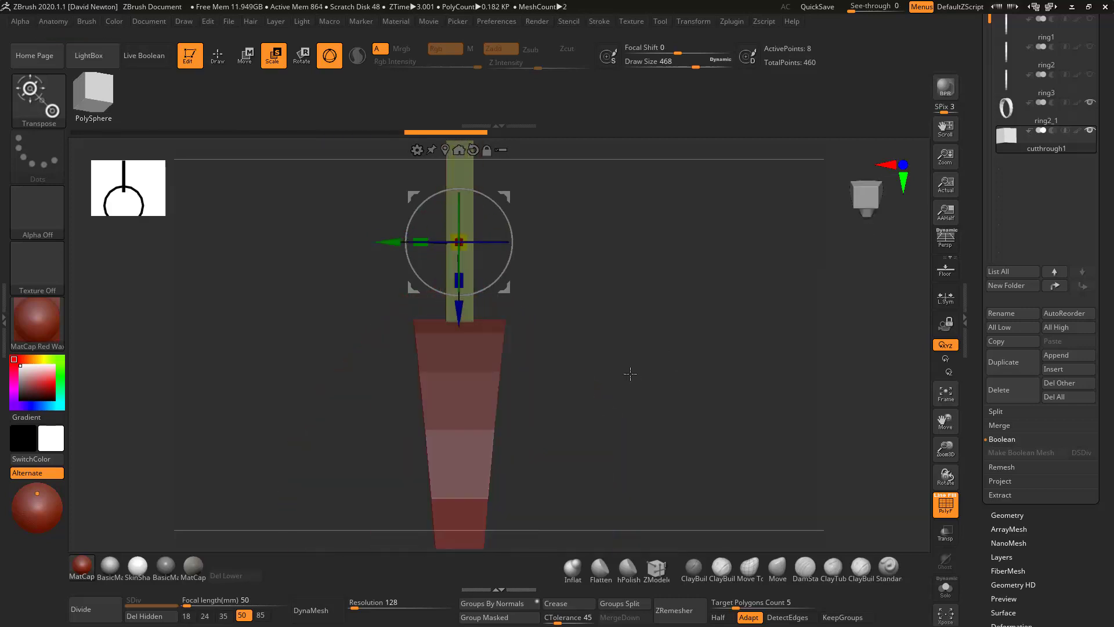
left_click(946, 588)
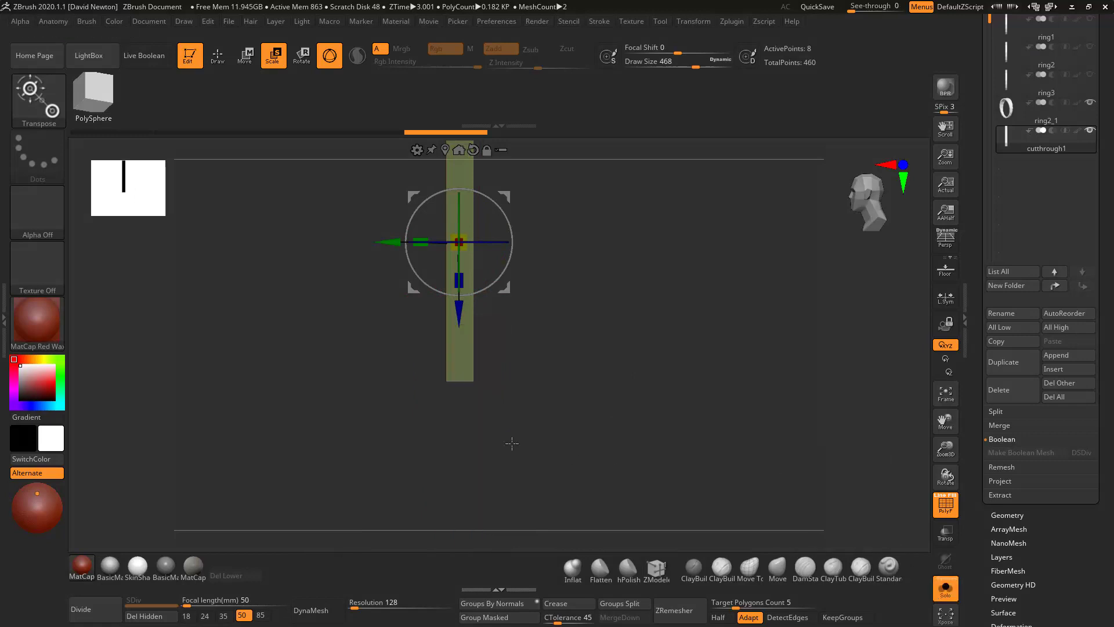
left_click_drag(378, 419, 501, 369, "ctrl")
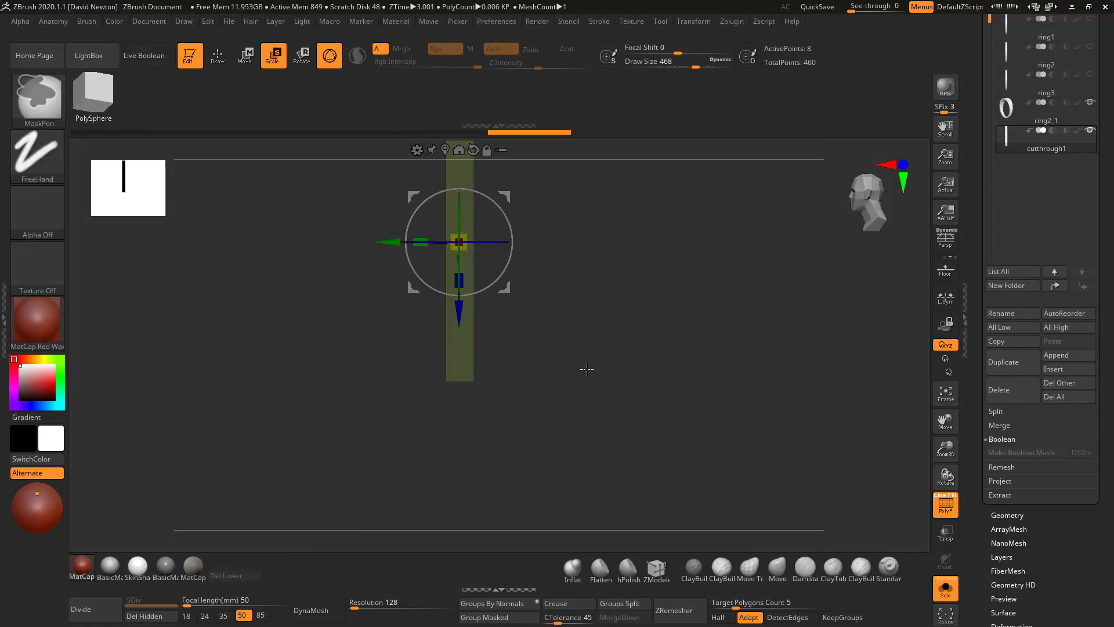
left_click(445, 150)
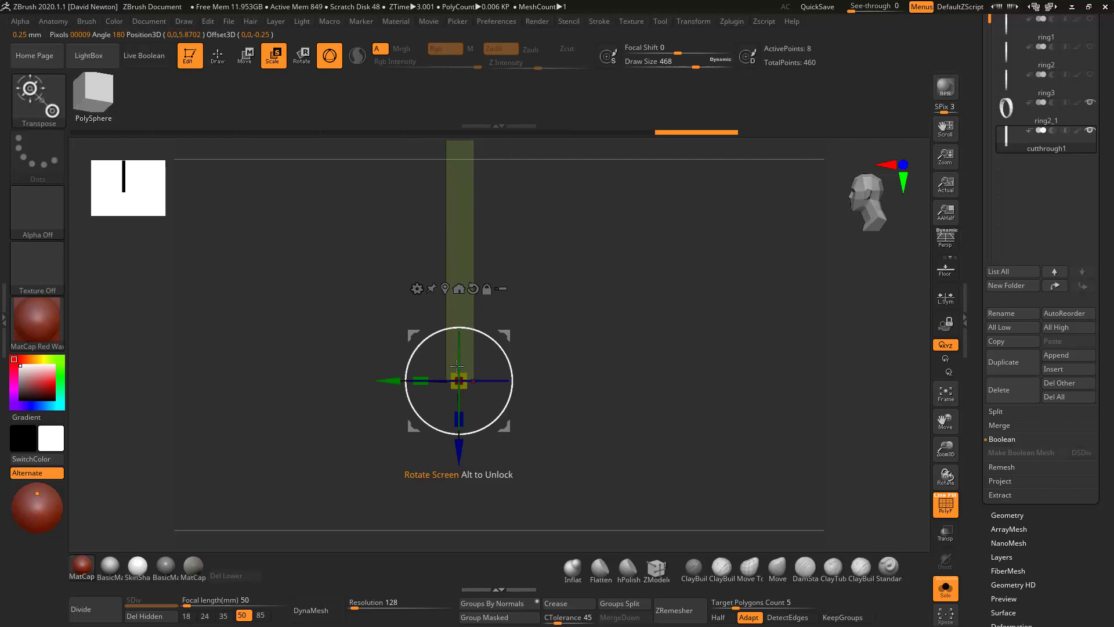
- Scale the unmasked lower end of cutthrough1 along Y to nearly a point, forming a wedge, and show the ring again
left_click_drag(421, 382, 442, 386)
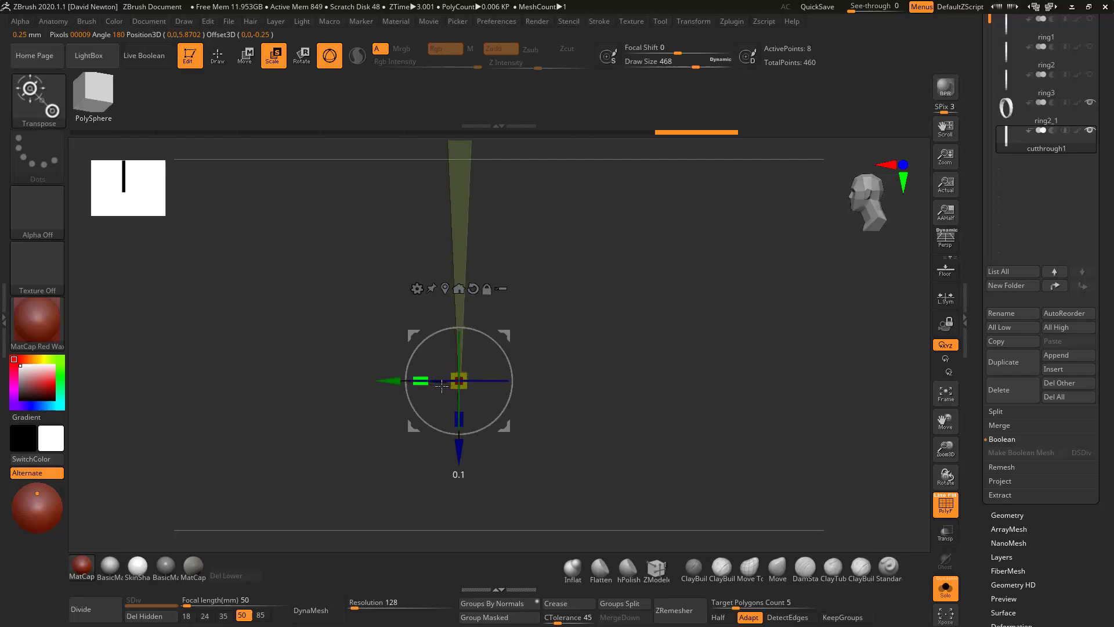
right_click_drag(584, 408, 669, 463, "ctrl")
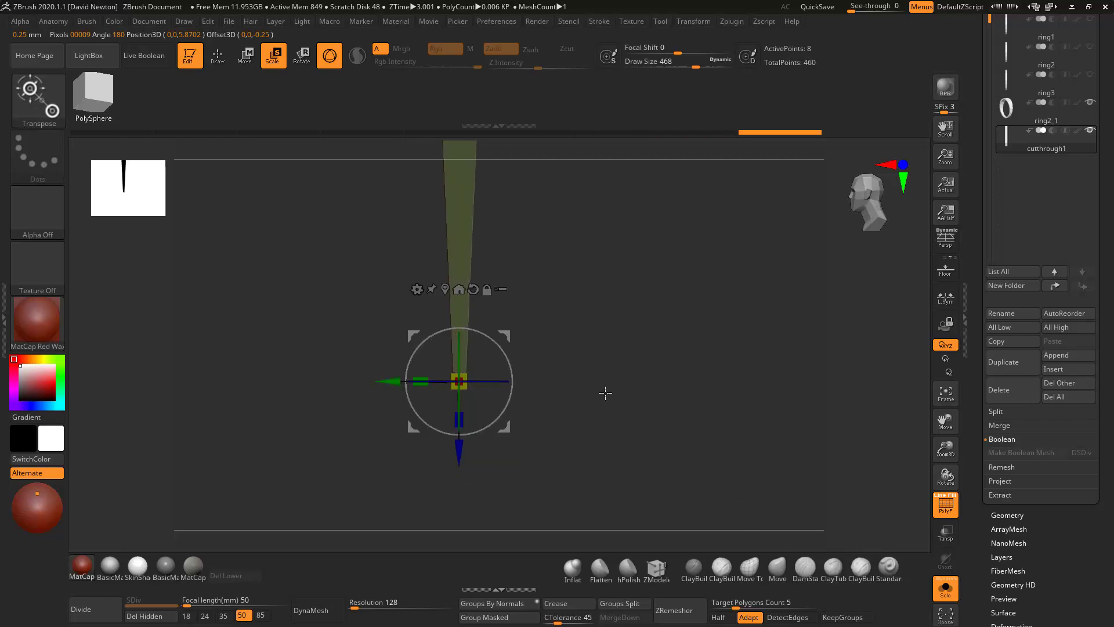
right_click_drag(604, 393, 656, 431, "ctrl")
key("ctrl+z")
key("ctrl+z")
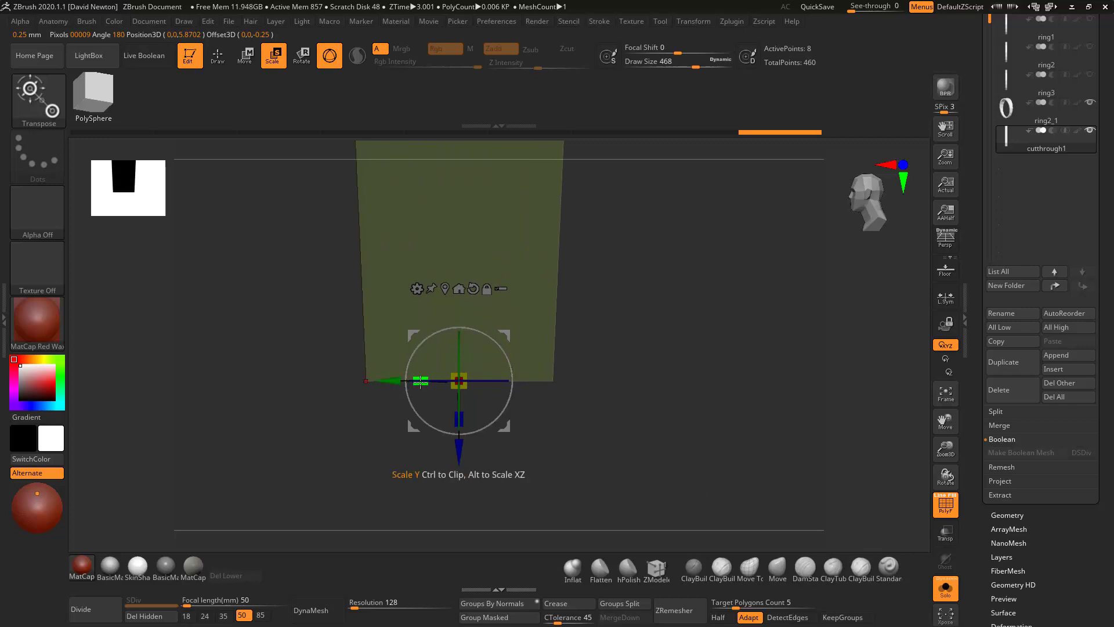
left_click_drag(432, 385, 784, 408)
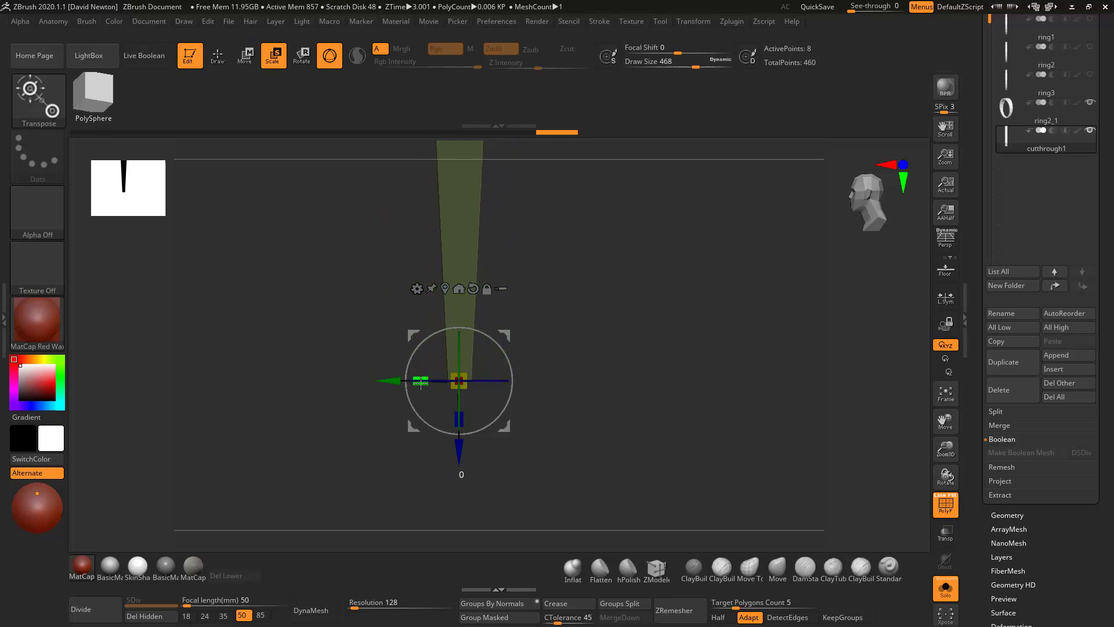
left_click_drag(421, 383, 776, 407)
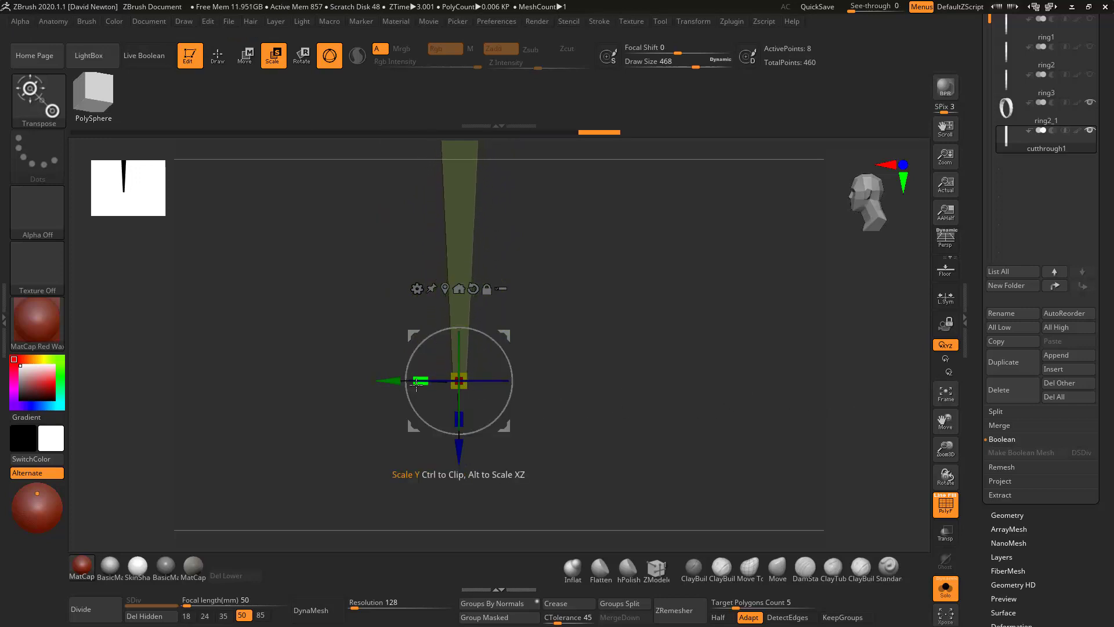
left_click_drag(417, 383, 558, 401)
left_click_drag(641, 401, 642, 401)
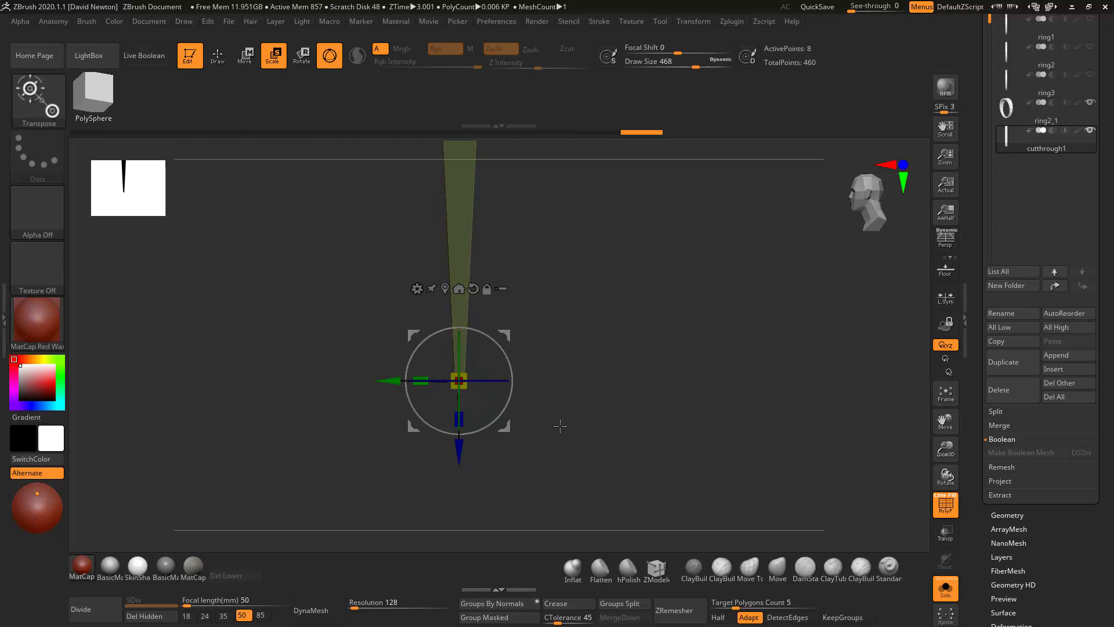
left_click_drag(560, 426, 709, 482)
left_click_drag(639, 409, 795, 481)
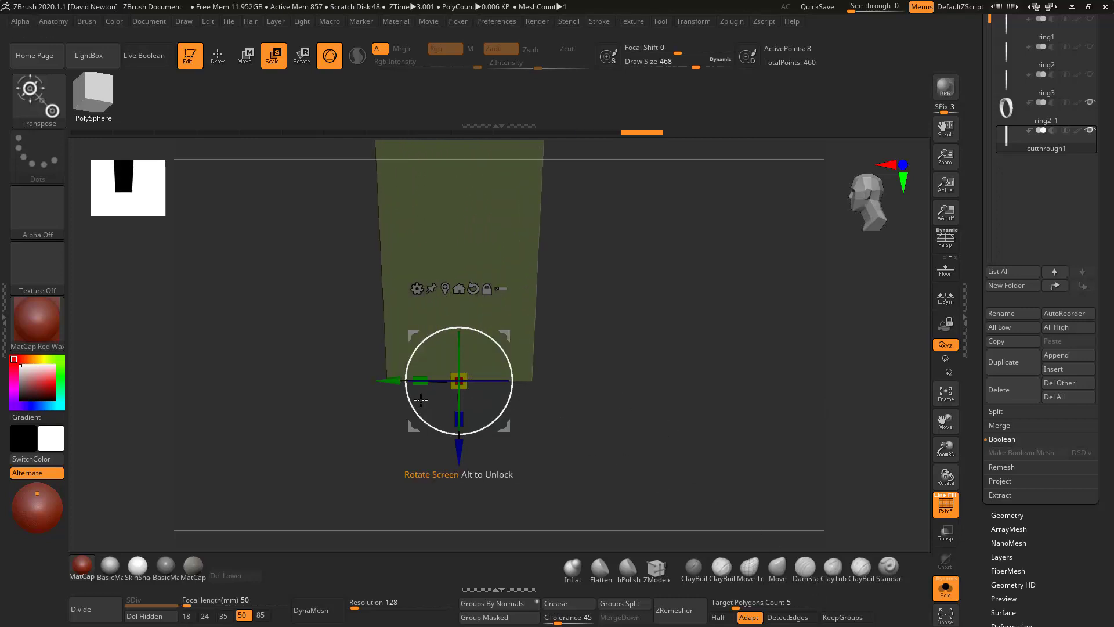
left_click_drag(421, 381, 470, 385)
right_click_drag(728, 451, 644, 380, "ctrl")
left_click_drag(422, 383, 888, 385)
right_click_drag(771, 391, 509, 264, "ctrl")
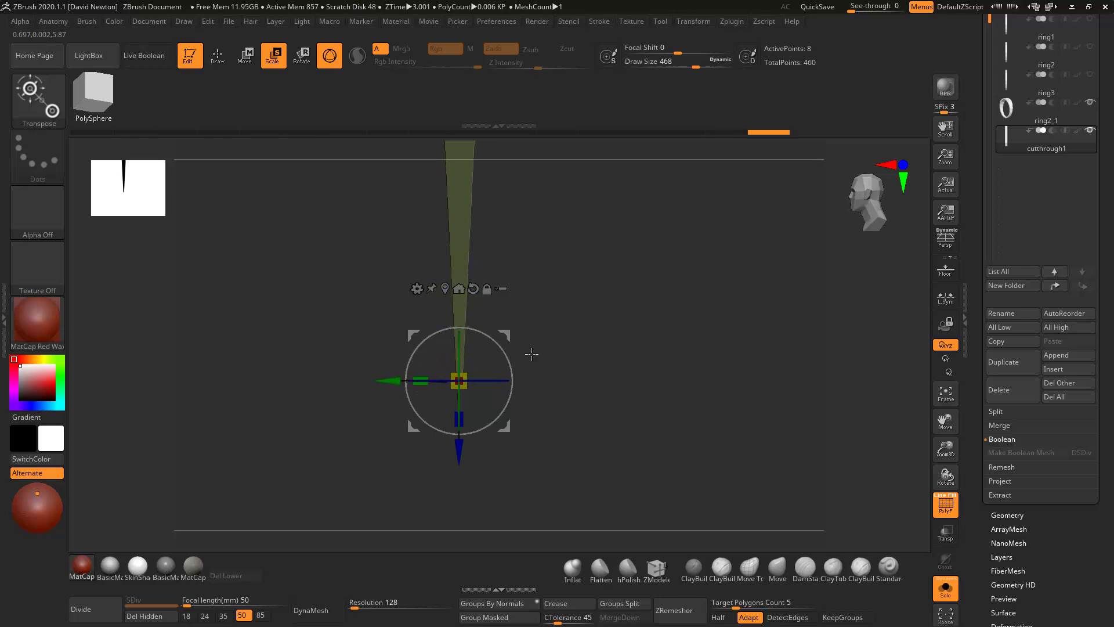
left_click_drag(421, 381, 895, 416)
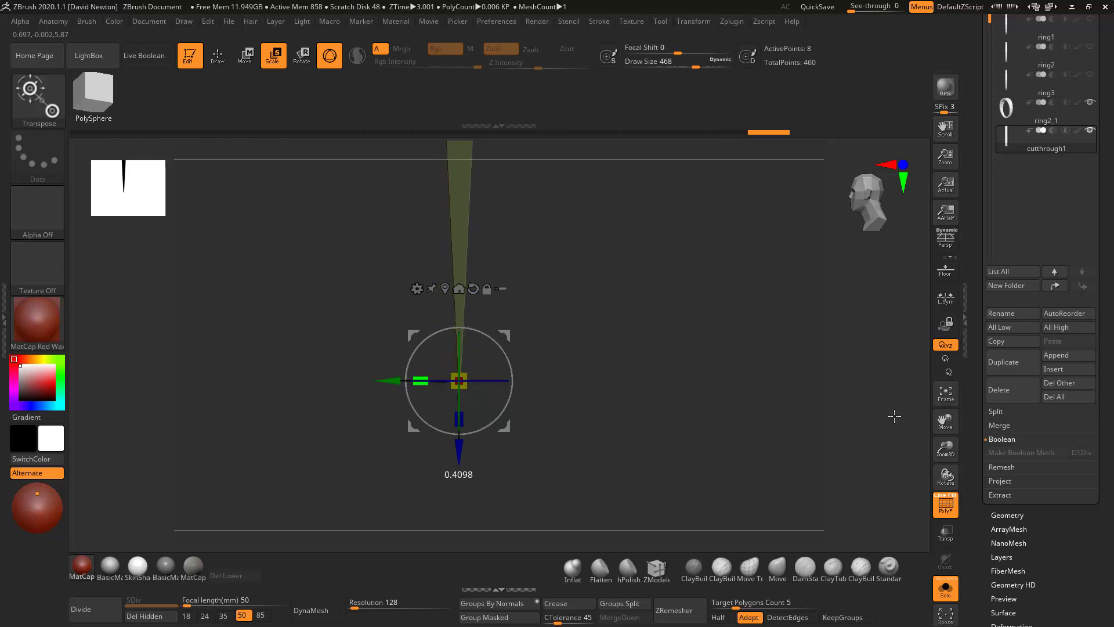
right_click_drag(788, 479, 786, 480, "alt")
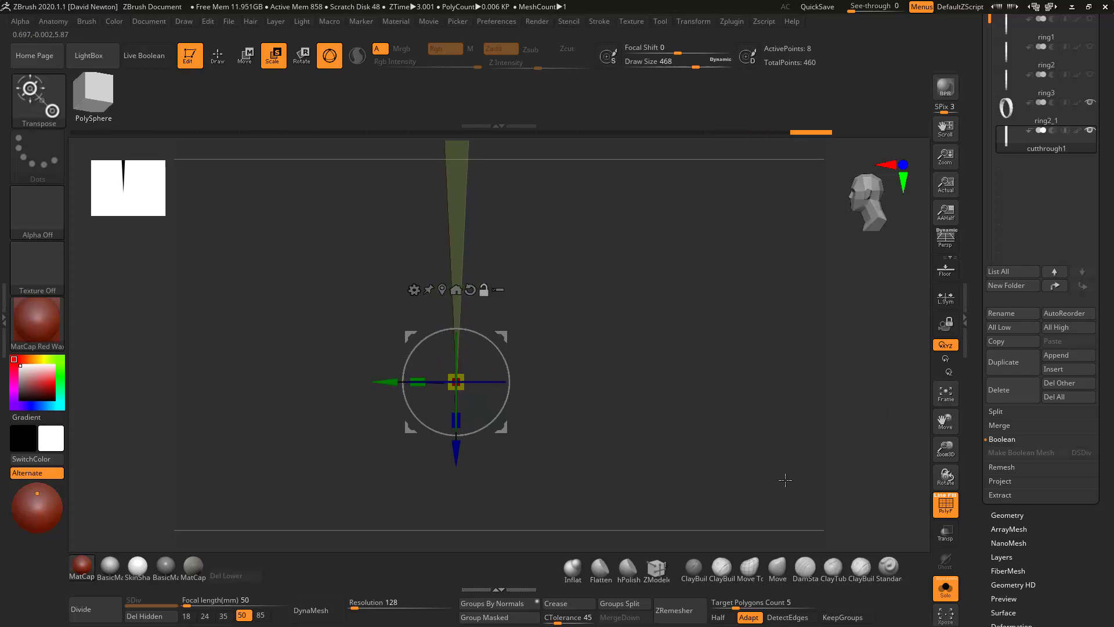
left_click(945, 591)
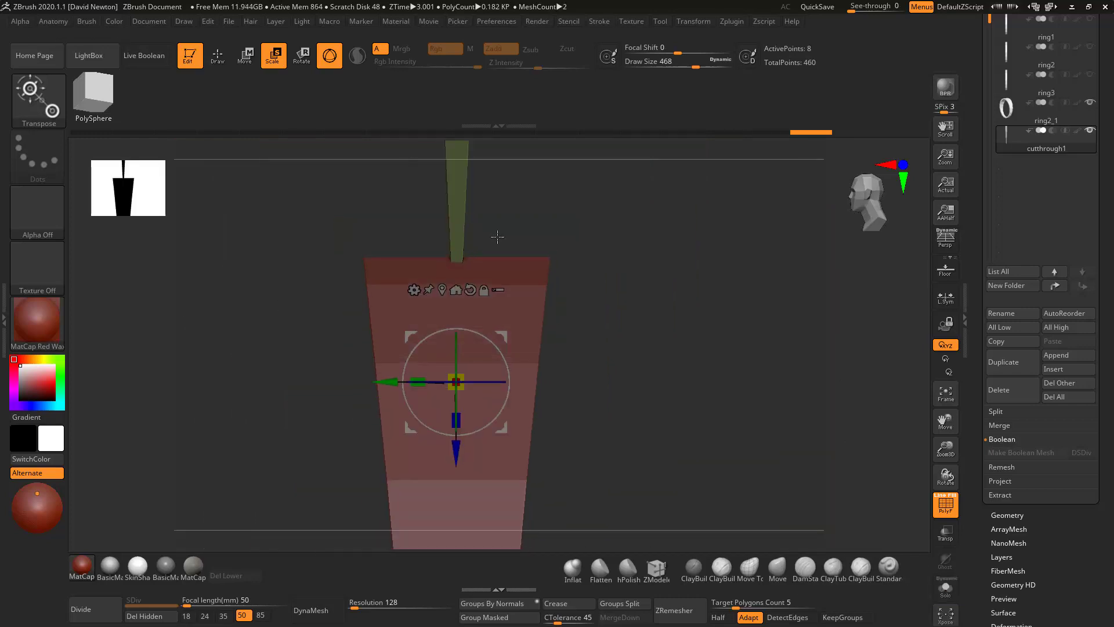
left_click_drag(498, 236, 534, 383)
left_click_drag(388, 370, 52, 293)
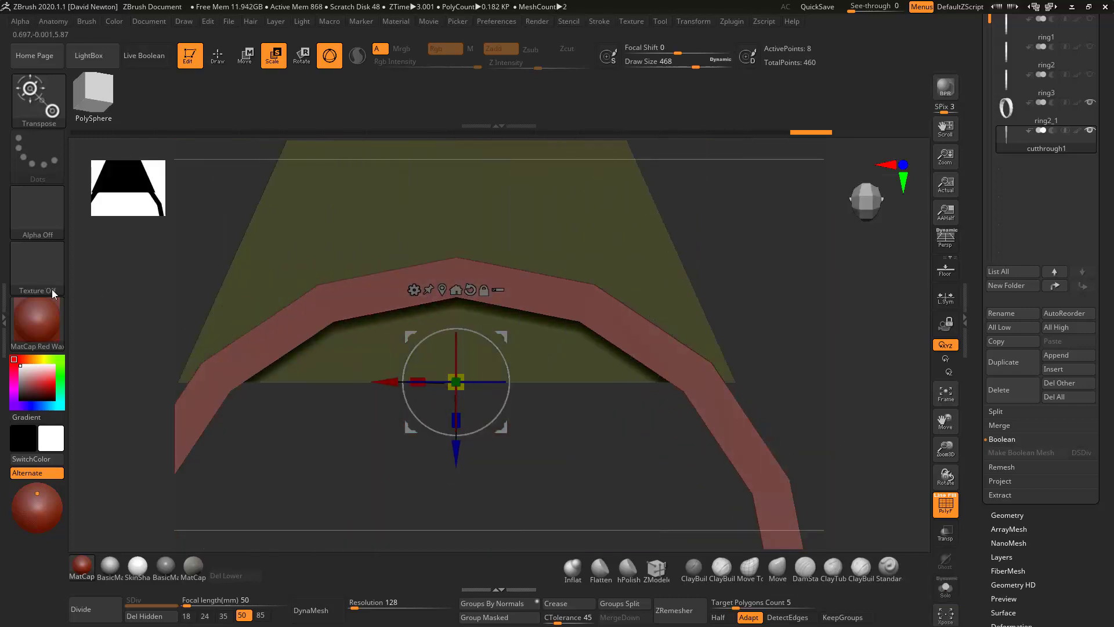
key("ctrl+z")
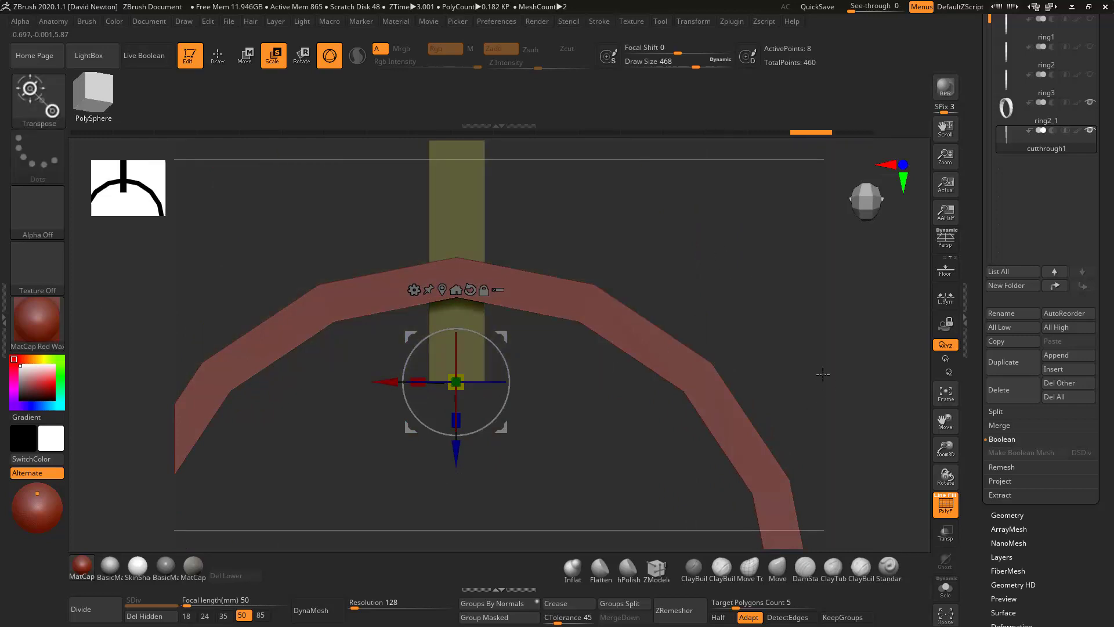
- Move the tapered cutthrough1 block down through the band so its pointed end sits below the ring's mid-height
left_click_drag(667, 244, 690, 350)
left_click_drag(456, 347, 343, 364)
left_click_drag(709, 448, 598, 430)
left_click_drag(741, 425, 679, 424)
left_click_drag(495, 411, 473, 511)
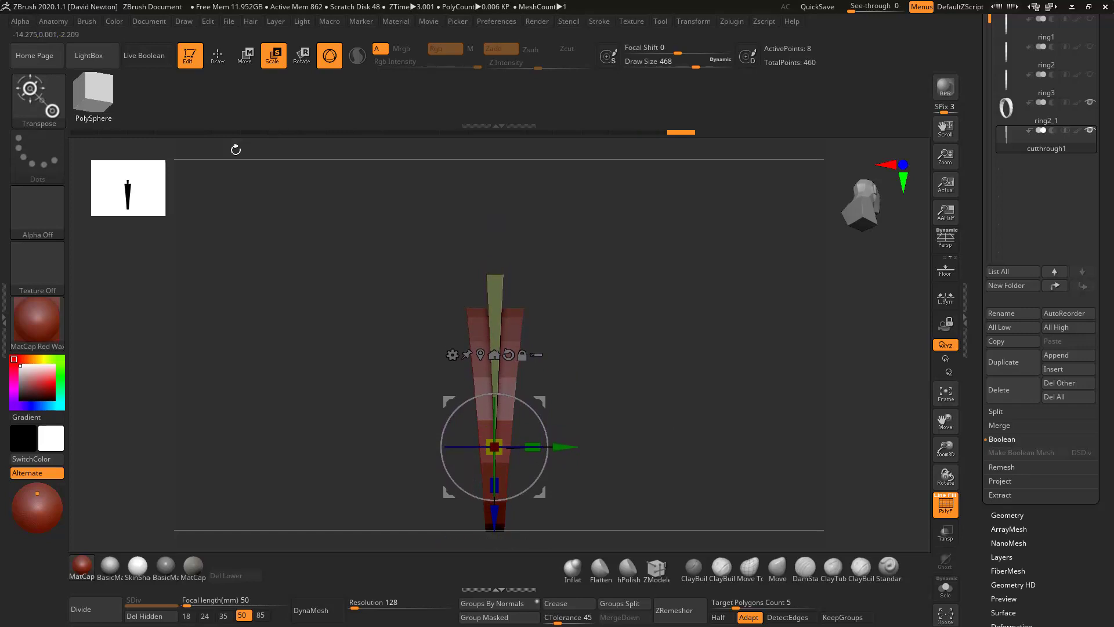
- Enable Live Boolean, set cutthrough1 to subtract from ring2_1, and generate the Boolean mesh
left_click(161, 56)
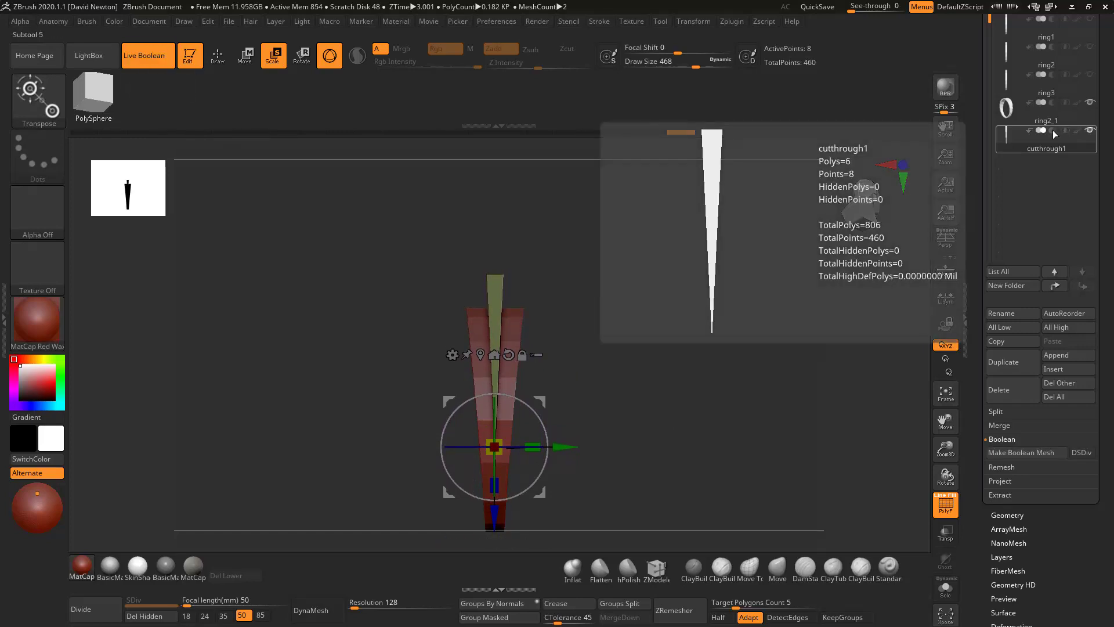
left_click(1053, 131)
left_click(952, 511)
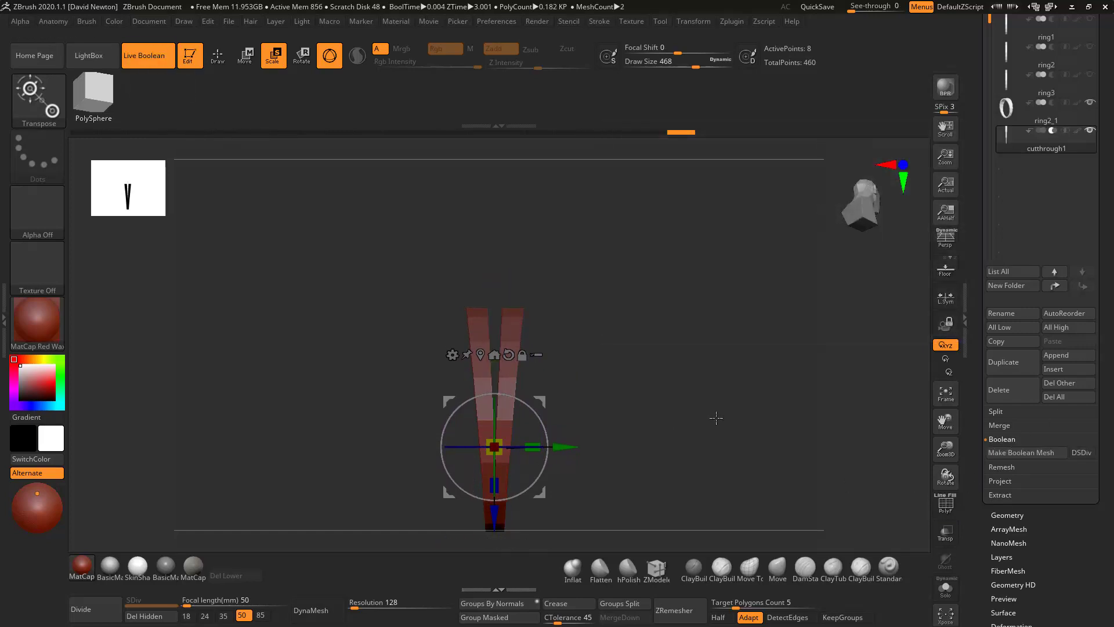
left_click(216, 60)
mouse_move(706, 331)
left_mouse_down()
mouse_move(716, 393)
mouse_move(692, 390)
mouse_move(719, 339)
mouse_move(709, 346)
left_mouse_up()
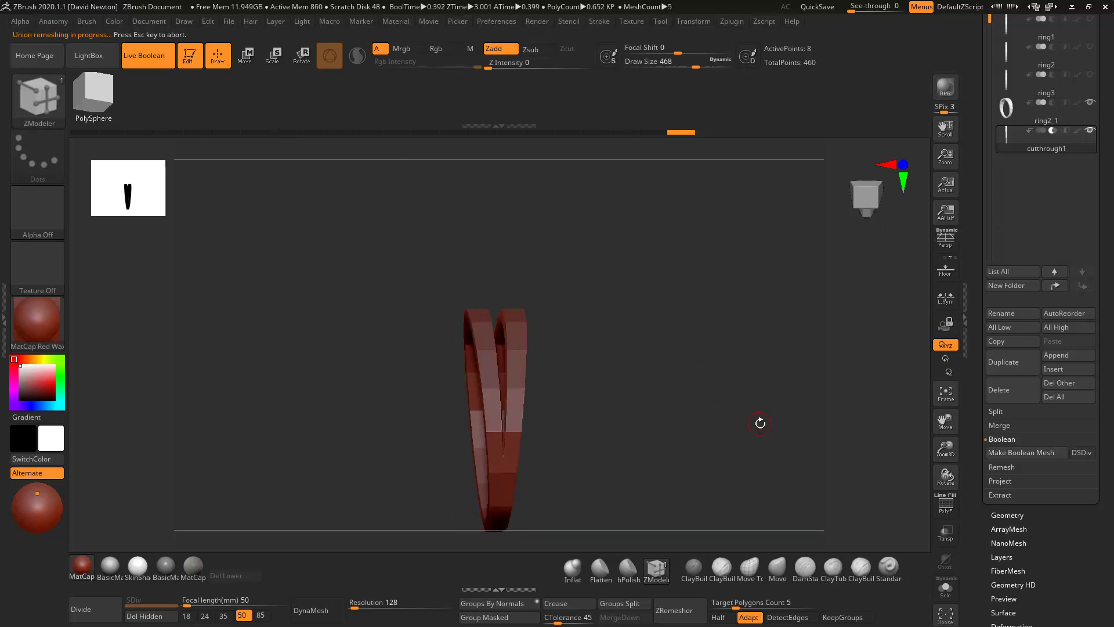
- Append the Boolean mesh UMesh_ring2_2 as a subtool, and make it the selected and only visible subtool
left_click(1069, 360)
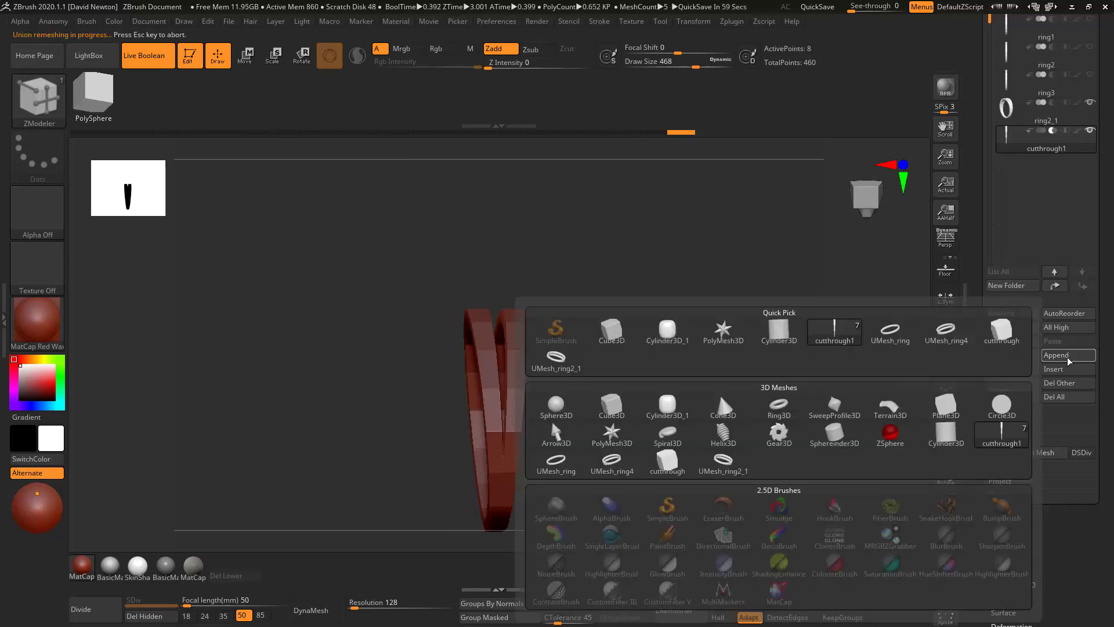
left_click(572, 363)
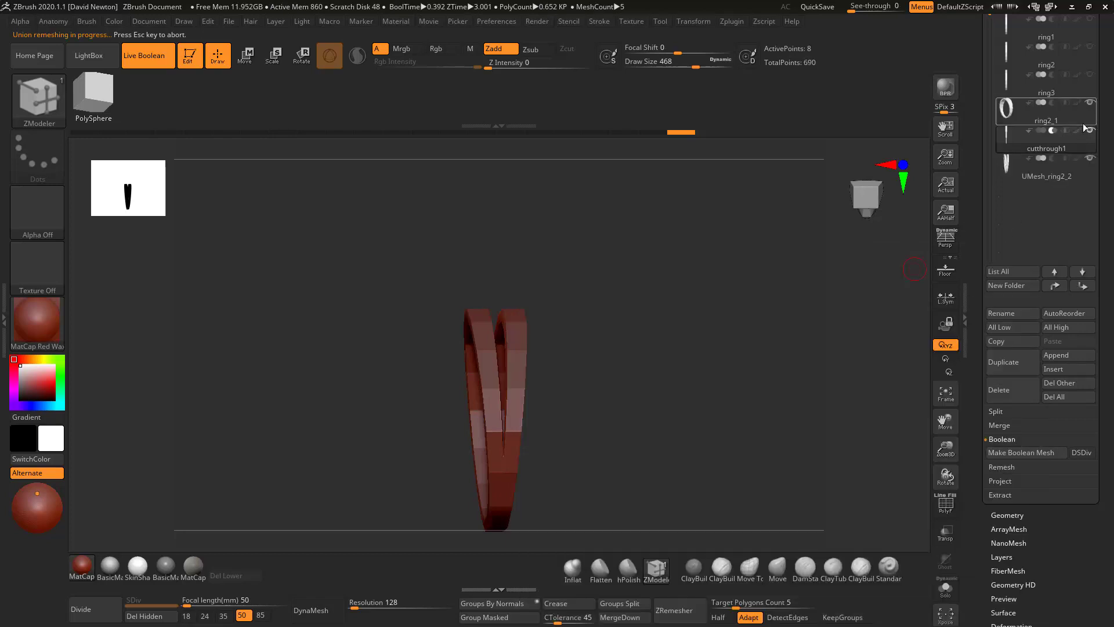
left_click(1045, 111)
left_click(1010, 166)
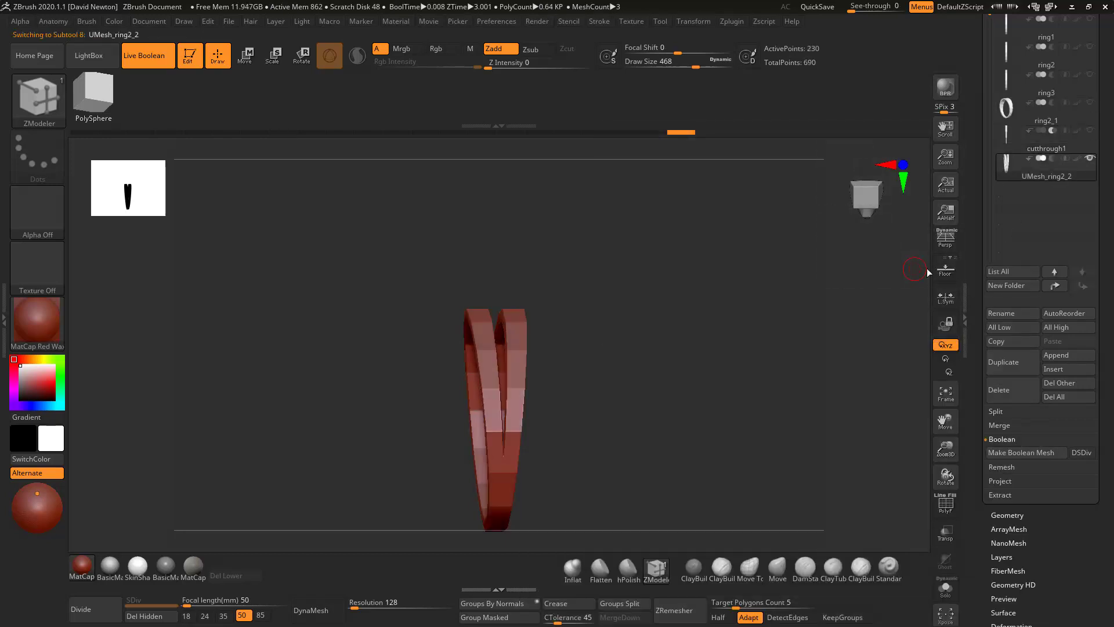
left_click_drag(764, 428, 711, 376)
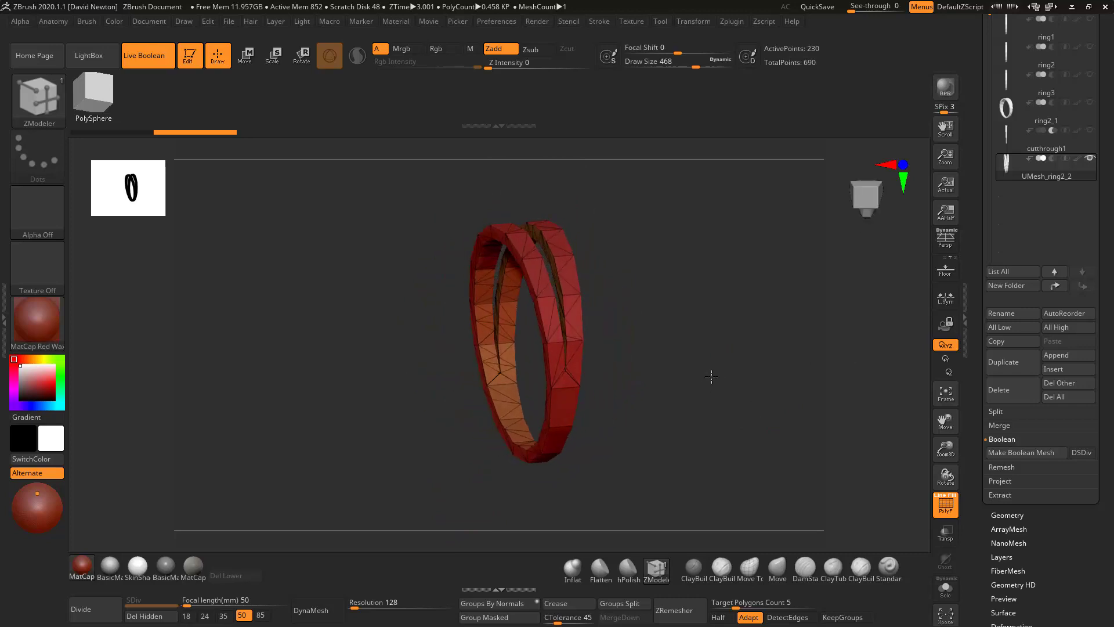
left_click_drag(688, 415, 694, 414)
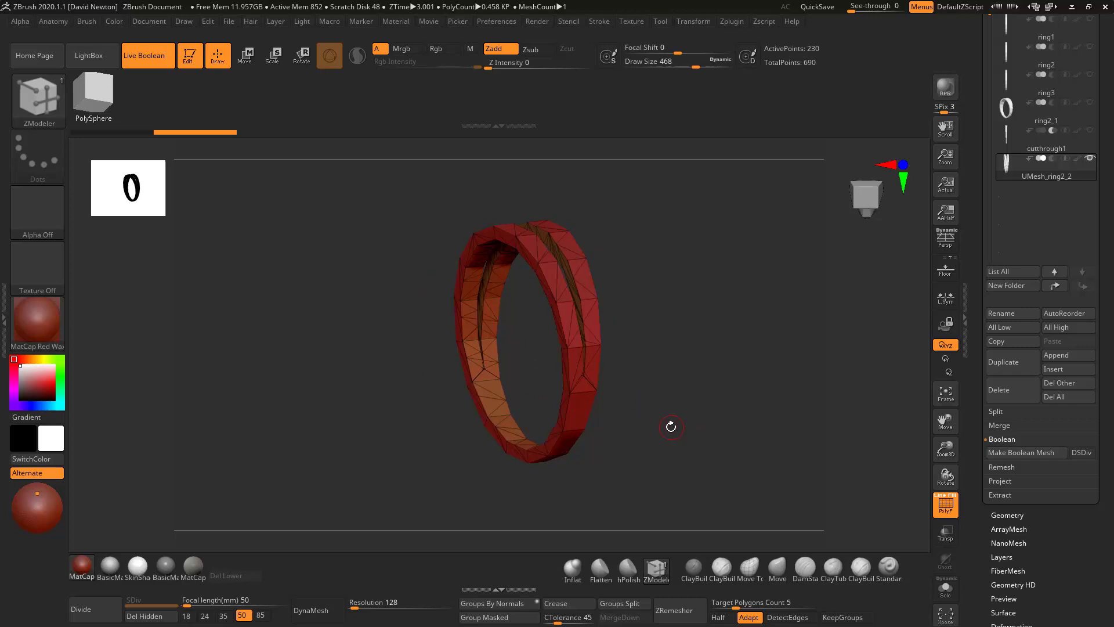
mouse_move(63, 335)
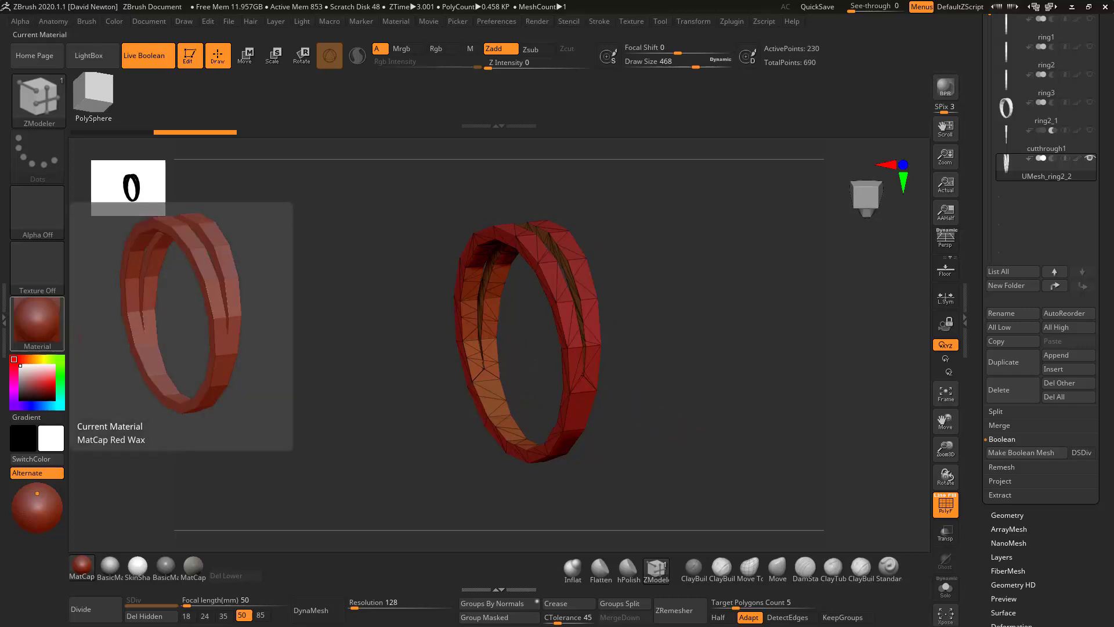